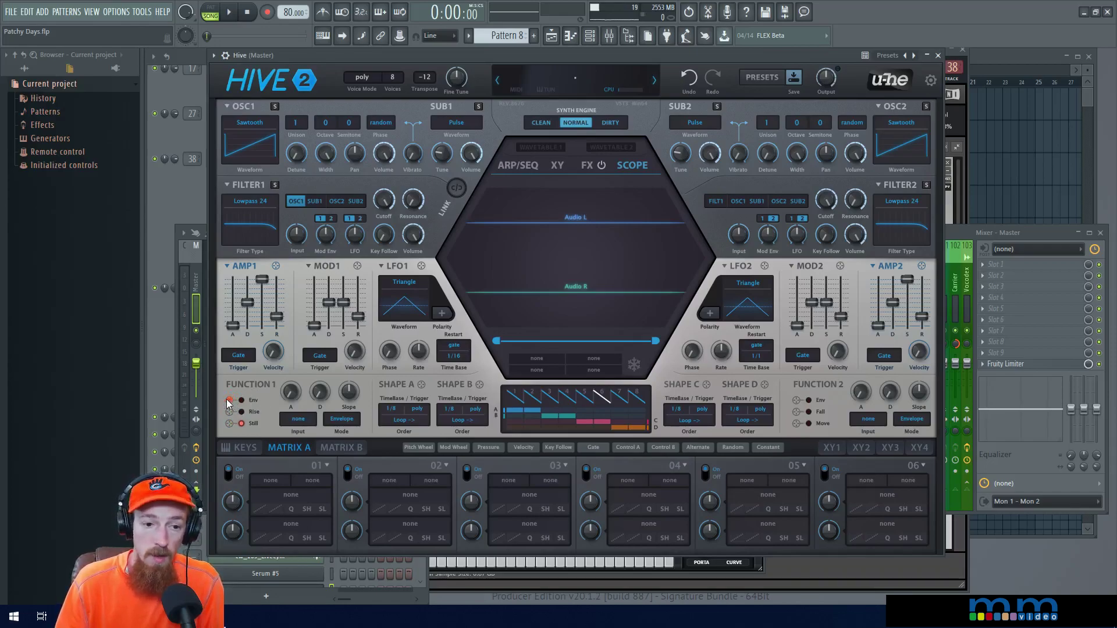
Assign the Function 1 envelope to modulate Oscillator 1's detune, and set Oscillator 1's unison to 5 voices
{"action": "left_click_drag", "start_coordinate": [308, 361], "coordinate": [297, 157]}
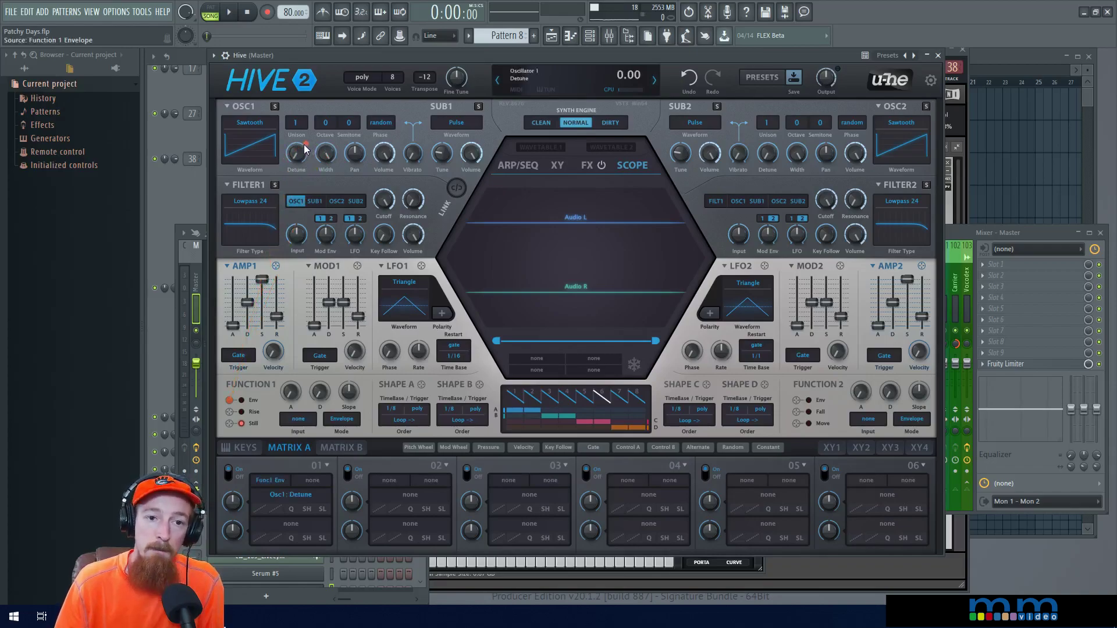
{"action": "left_click", "coordinate": [295, 125]}
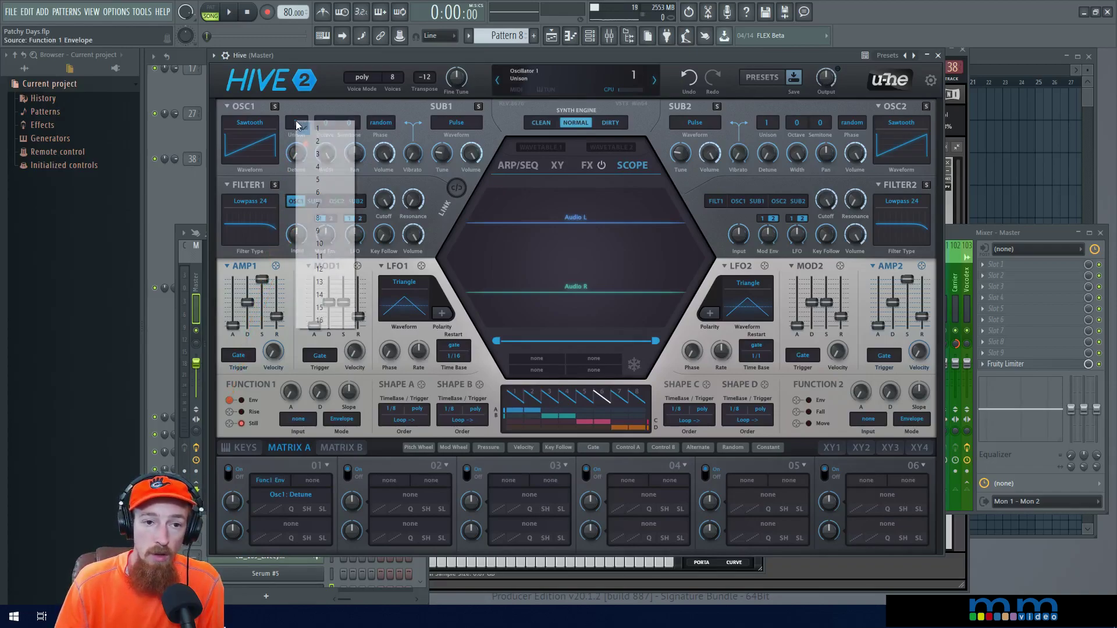
{"action": "left_click", "coordinate": [325, 180]}
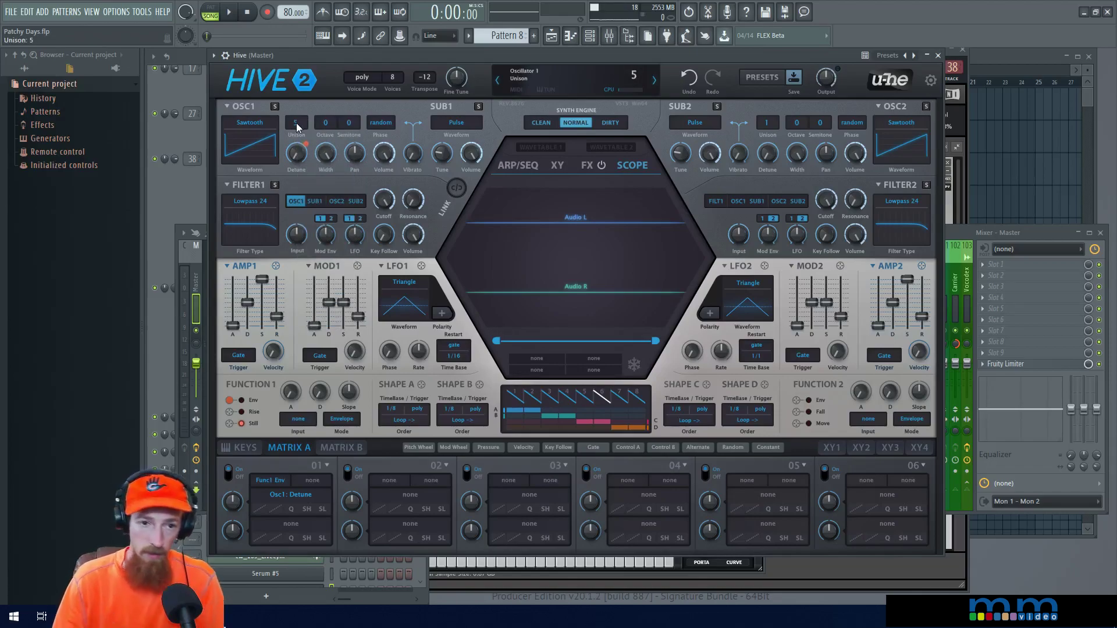
Audition Oscillator 1's detune at 100.00 and reset it to 0.00
{"action": "left_click", "coordinate": [297, 158]}
{"action": "left_click_drag", "start_coordinate": [296, 154], "coordinate": [312, 19]}
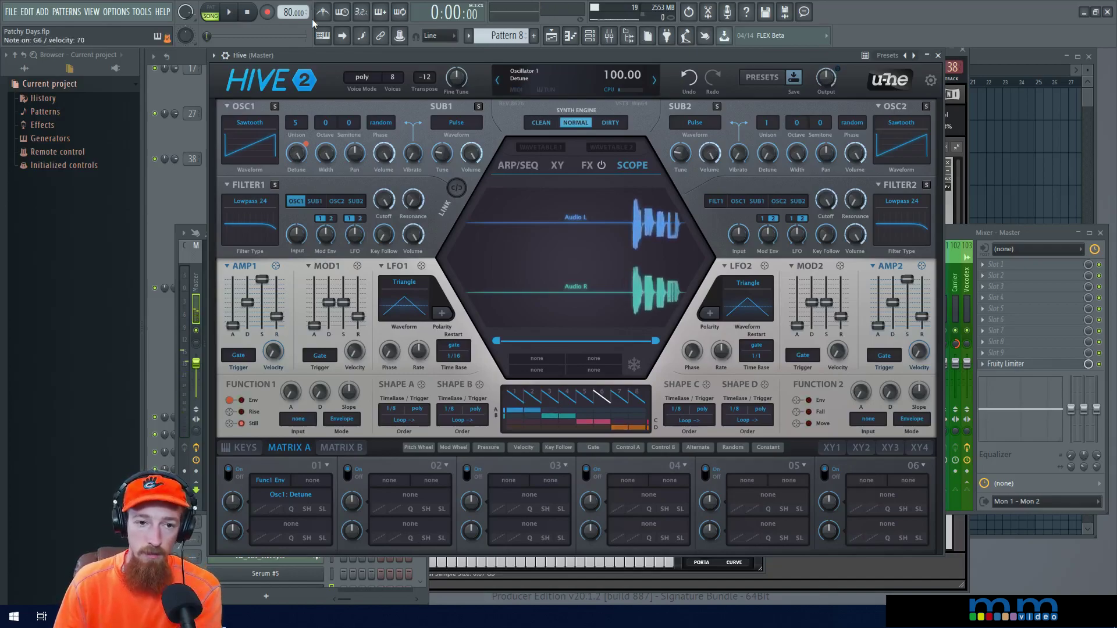
{"action": "double_click", "coordinate": [300, 154]}
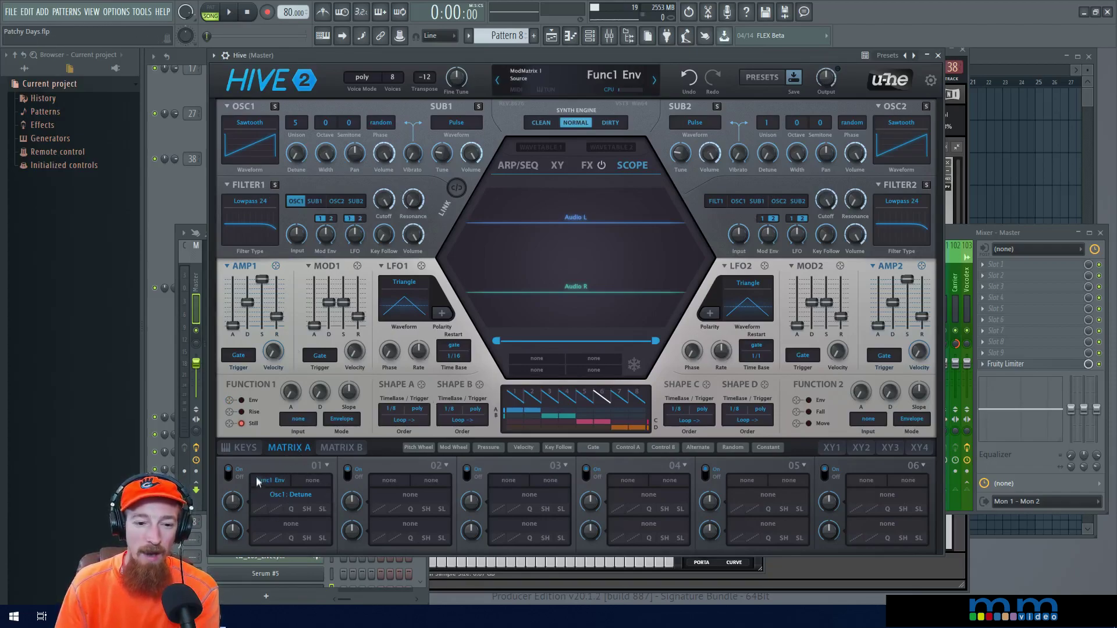
Examine the source and the available target parameters of the first modulation matrix slot
{"action": "left_click", "coordinate": [274, 484]}
{"action": "left_click", "coordinate": [289, 495]}
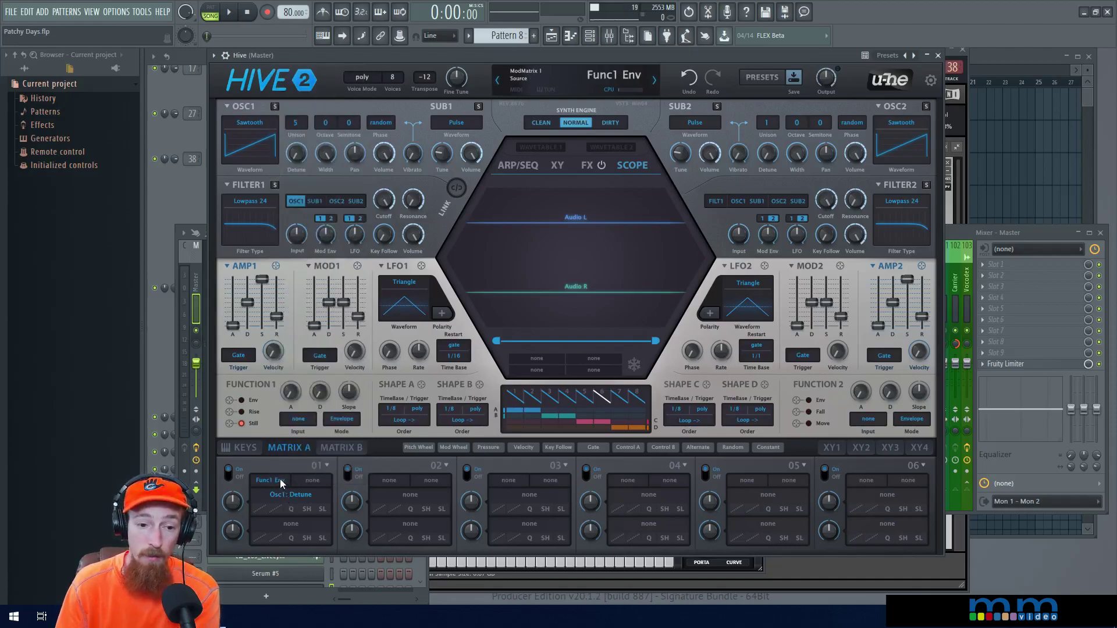
{"action": "left_click", "coordinate": [275, 486]}
{"action": "right_click", "coordinate": [287, 492]}
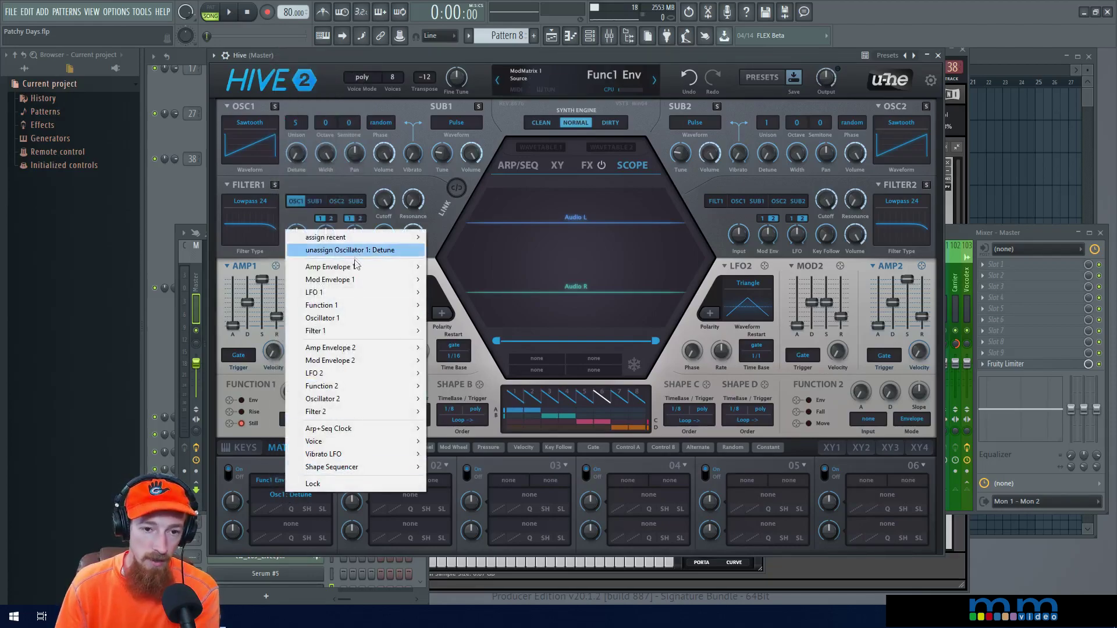
{"action": "mouse_move", "coordinate": [407, 266]}
{"action": "mouse_move", "coordinate": [364, 303]}
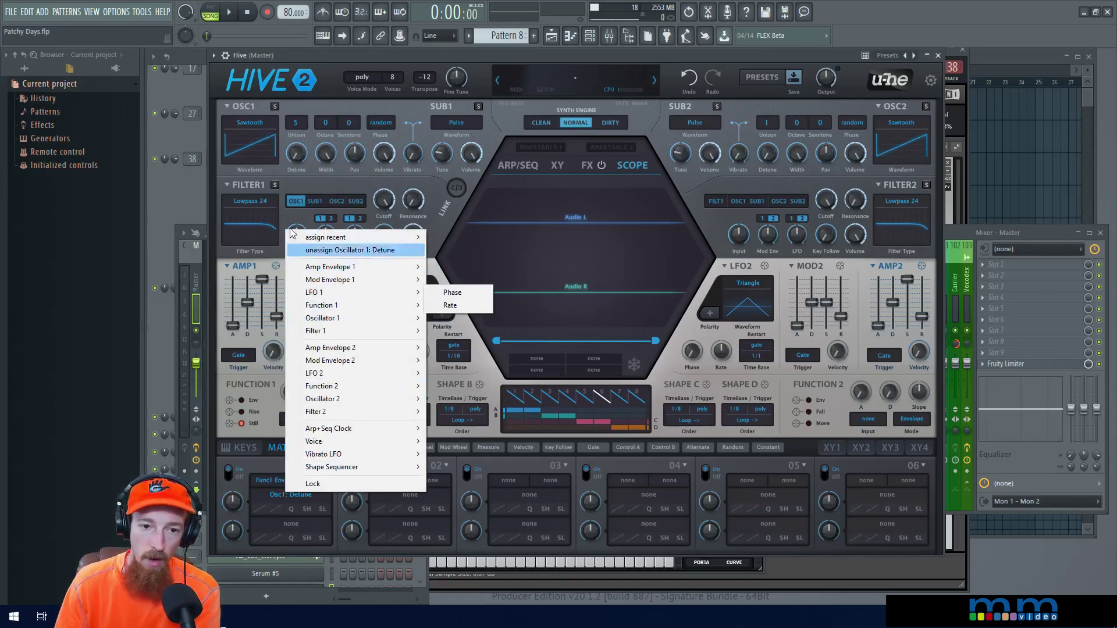
{"action": "left_click", "coordinate": [414, 107]}
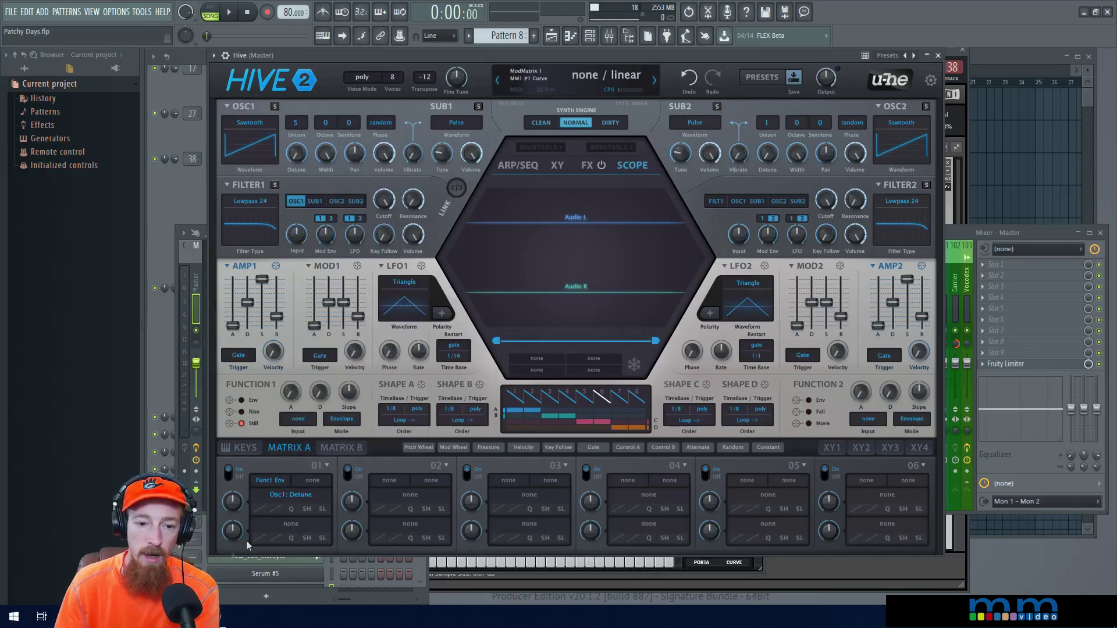
{"action": "right_click", "coordinate": [290, 493]}
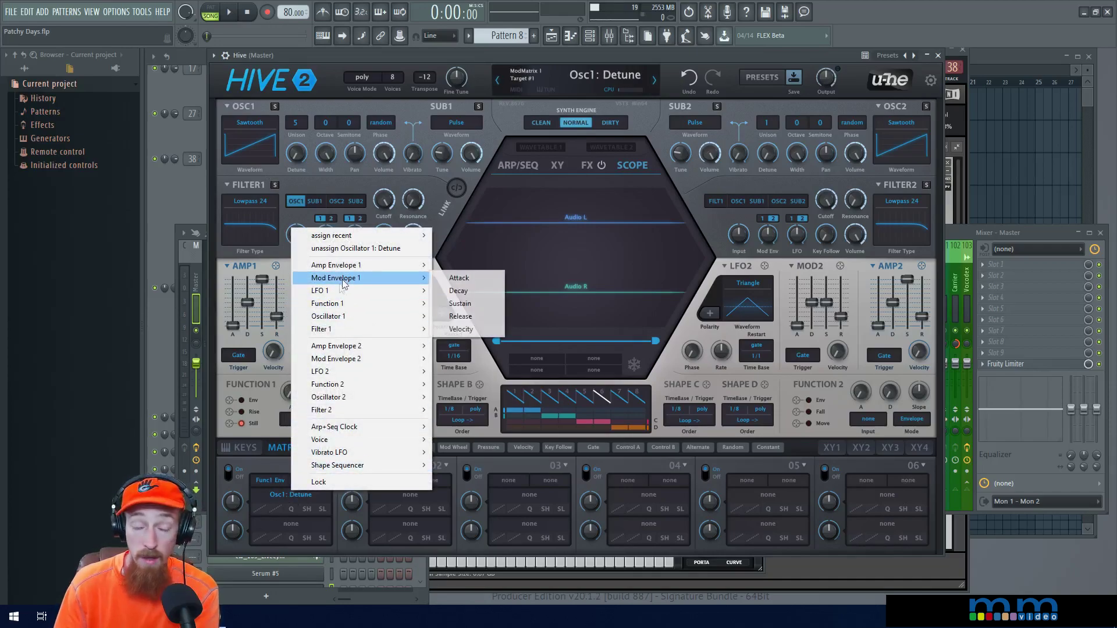
{"action": "left_click", "coordinate": [257, 461]}
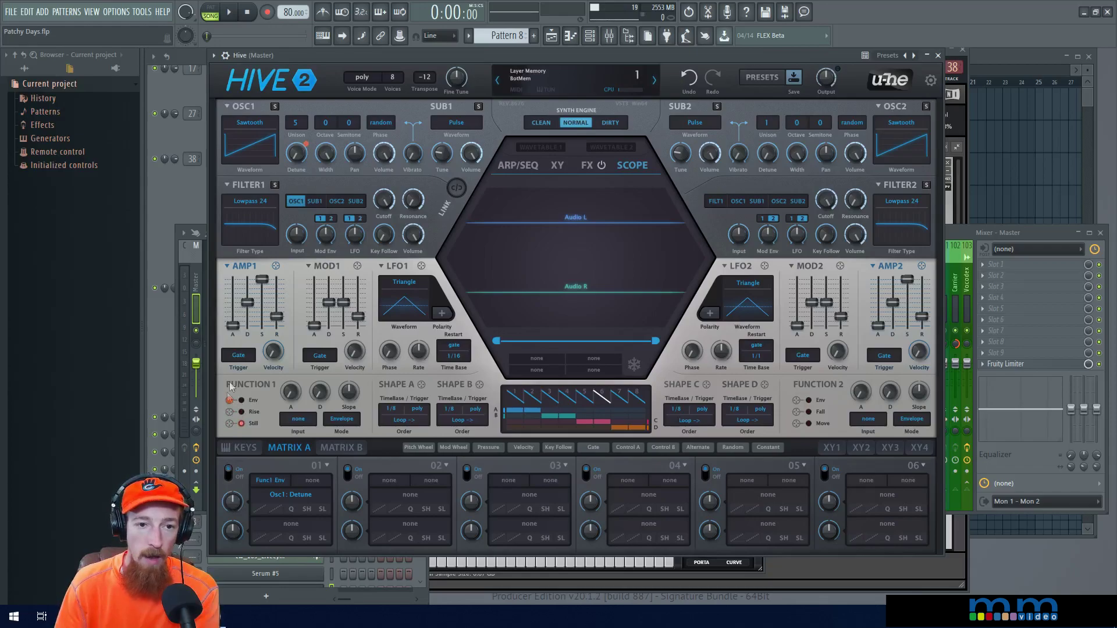
Set the Function 1 envelope's modulation depth on Oscillator 1's detune to 21.00
{"action": "left_click_drag", "start_coordinate": [302, 152], "coordinate": [306, 151]}
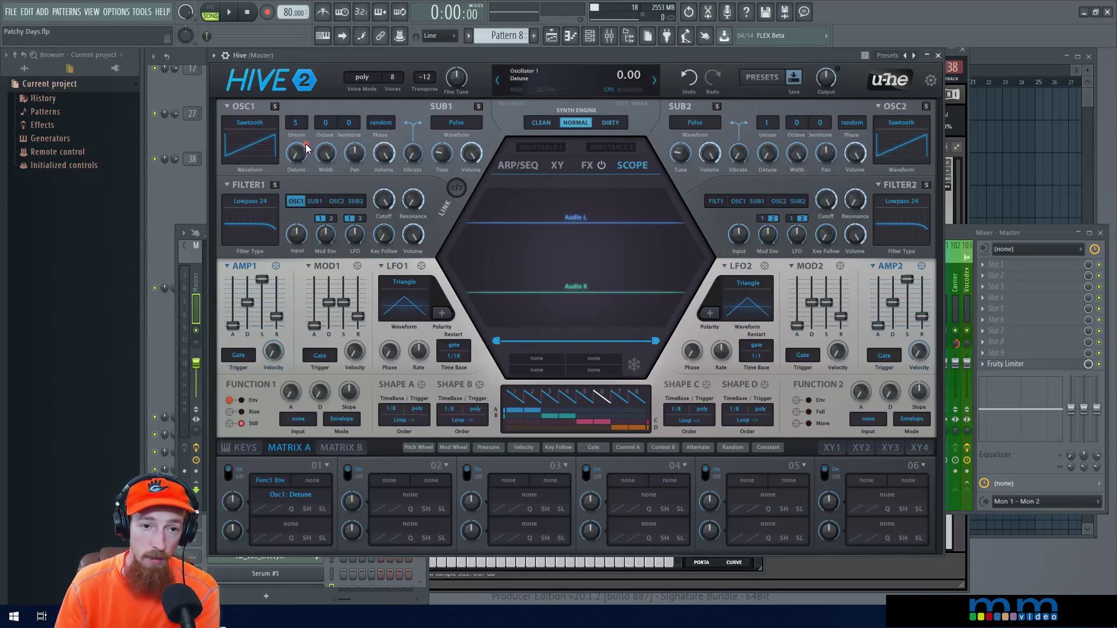
{"action": "mouse_move", "coordinate": [306, 147]}
{"action": "left_mouse_down"}
{"action": "mouse_move", "coordinate": [306, 156]}
{"action": "mouse_move", "coordinate": [307, 131]}
{"action": "left_mouse_up"}
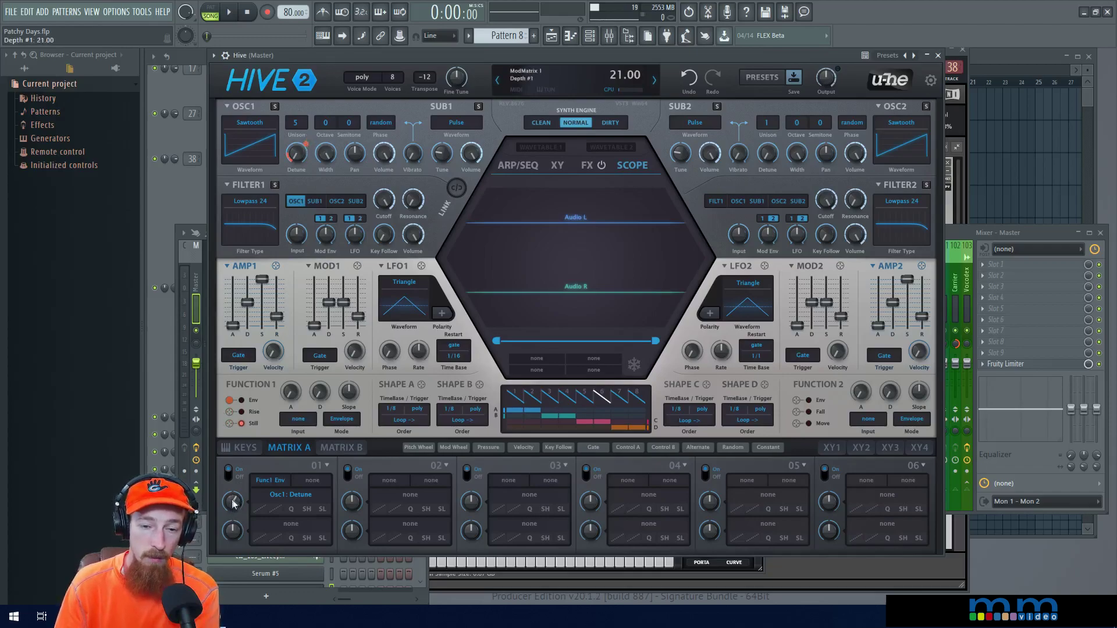
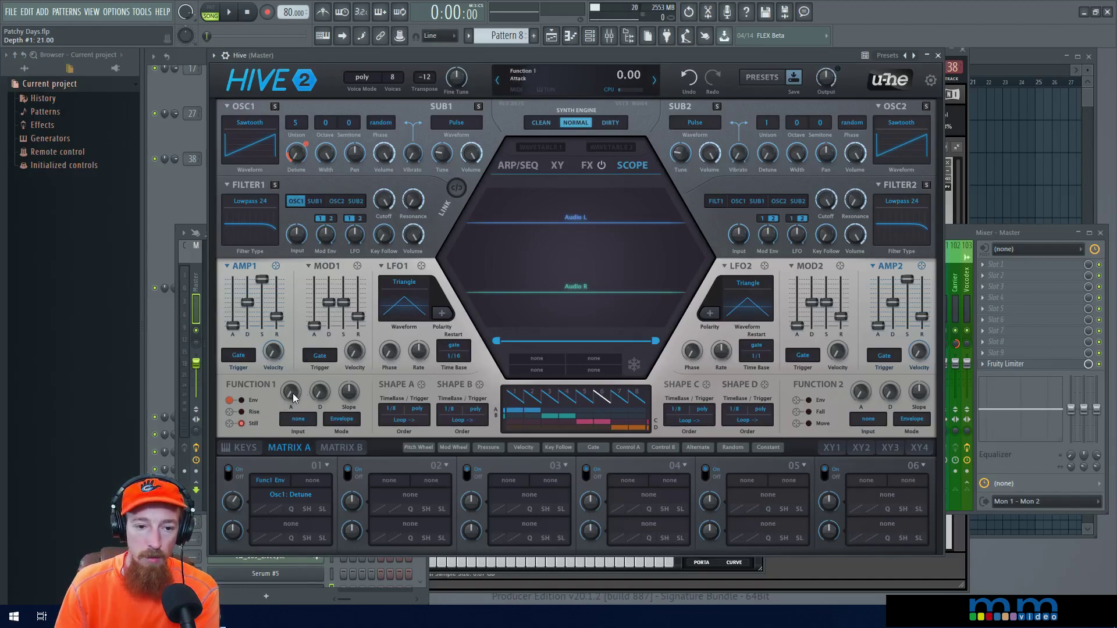
Set Function 1's attack to 57.00 with an adjusted decay, and show the Func1 Env source in the scope
{"action": "left_click_drag", "start_coordinate": [295, 347], "coordinate": [293, 389]}
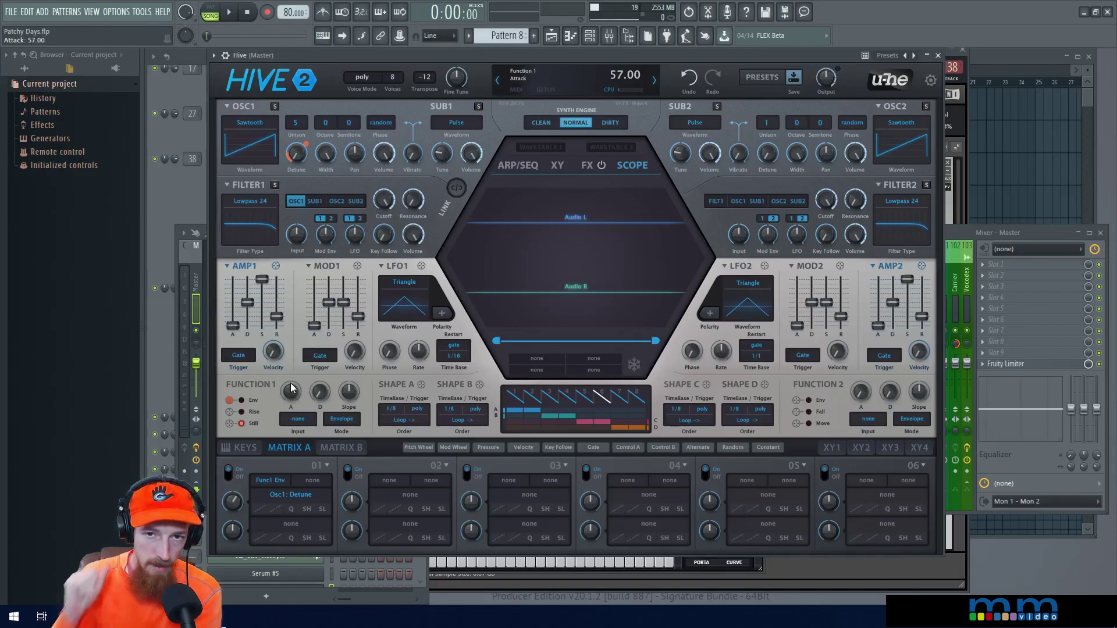
{"action": "left_click_drag", "start_coordinate": [320, 389], "coordinate": [293, 391]}
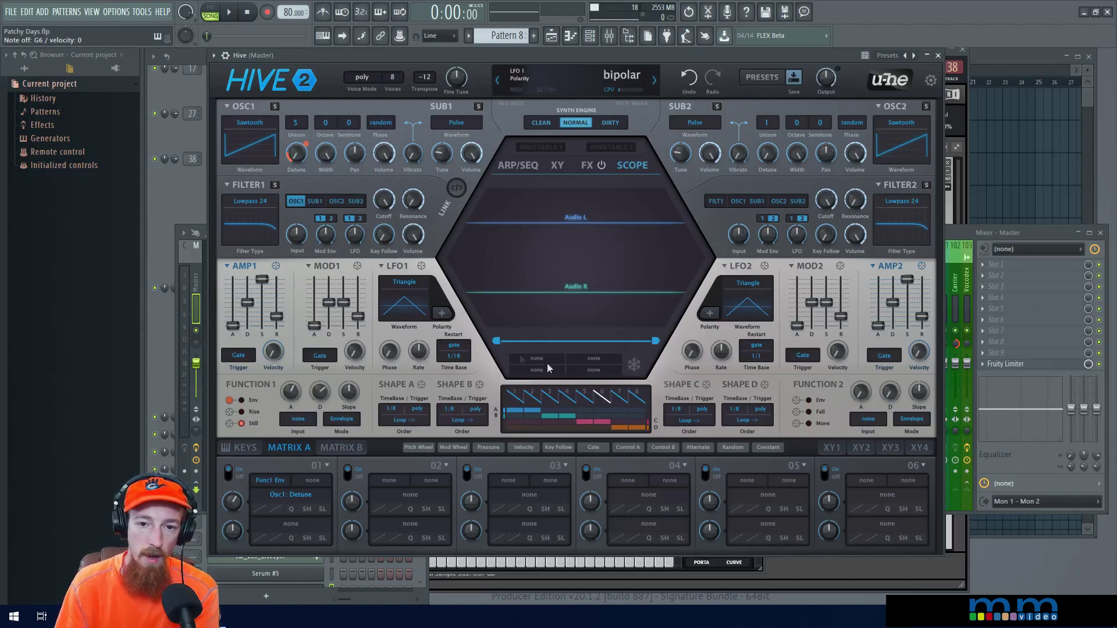
{"action": "left_click", "coordinate": [529, 365]}
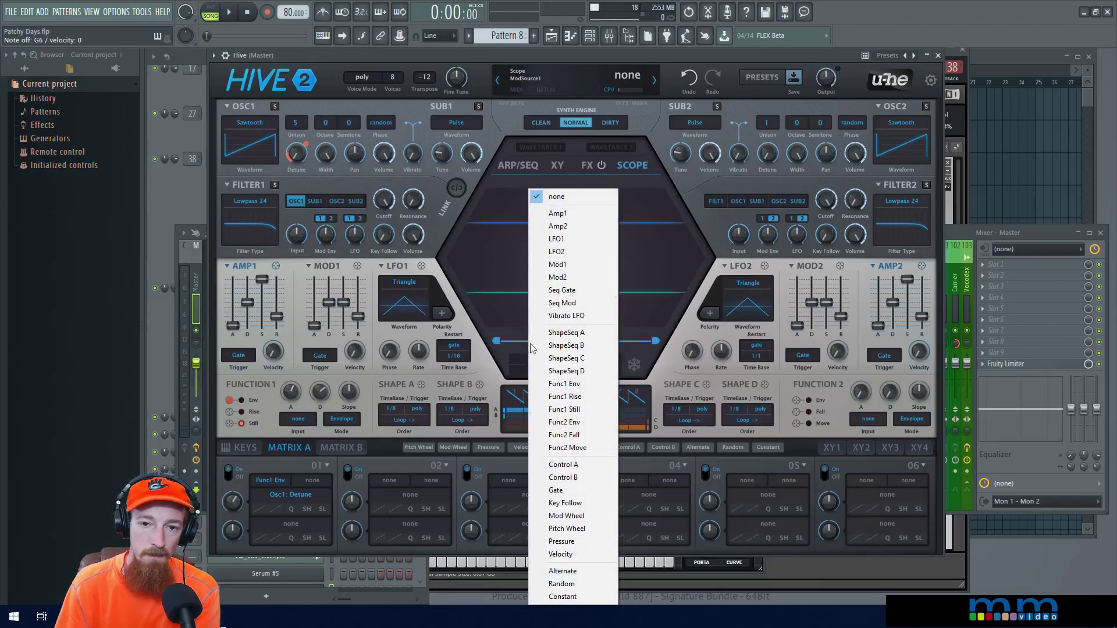
{"action": "left_click", "coordinate": [569, 386]}
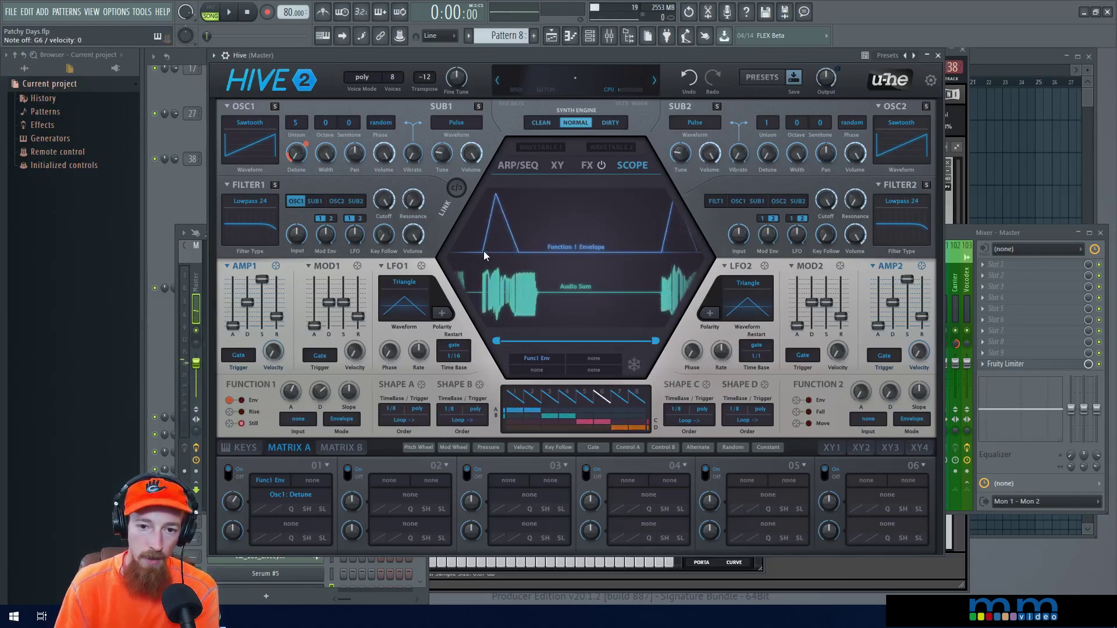
Try a very short attack on Function 1, and set the attack to 60.50
{"action": "mouse_move", "coordinate": [289, 394]}
{"action": "left_mouse_down"}
{"action": "mouse_move", "coordinate": [327, 419]}
{"action": "mouse_move", "coordinate": [325, 511]}
{"action": "left_mouse_up"}
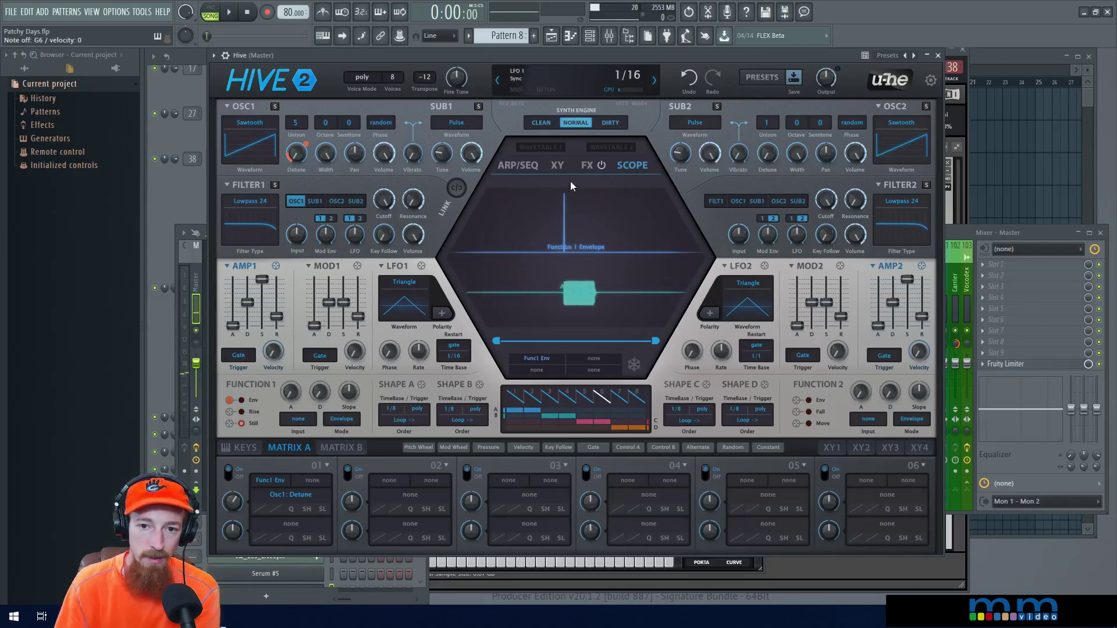
{"action": "left_click_drag", "start_coordinate": [290, 391], "coordinate": [302, 322]}
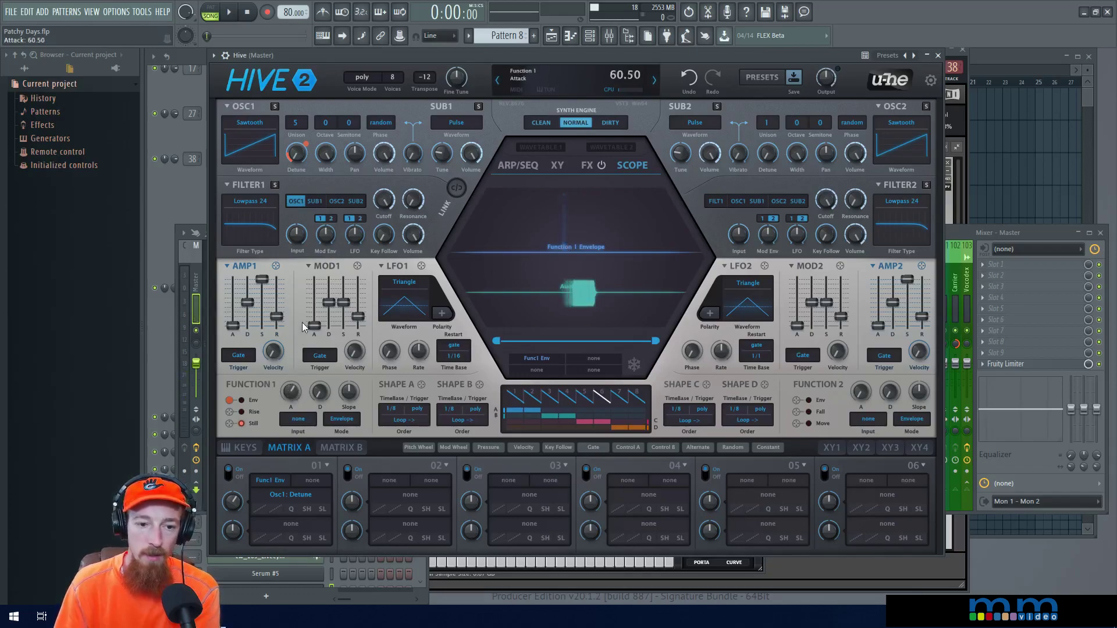
{"action": "left_click_drag", "start_coordinate": [314, 400], "coordinate": [314, 358]}
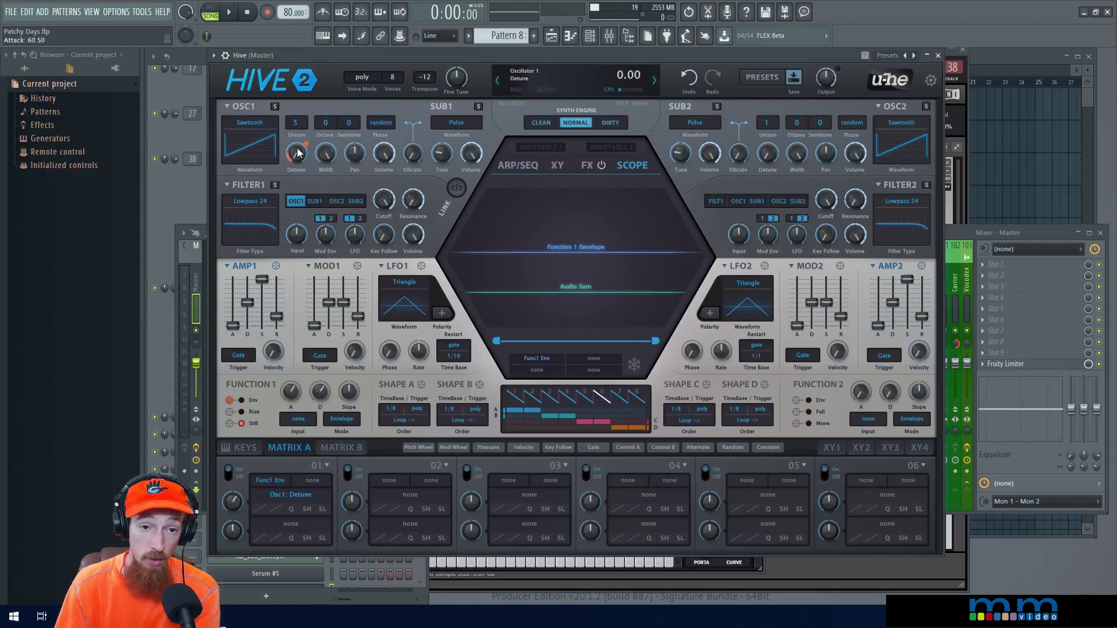
Set the Function 1 envelope's modulation depth on Oscillator 1's detune to 100.00 and audition it
{"action": "left_click_drag", "start_coordinate": [305, 145], "coordinate": [325, 73]}
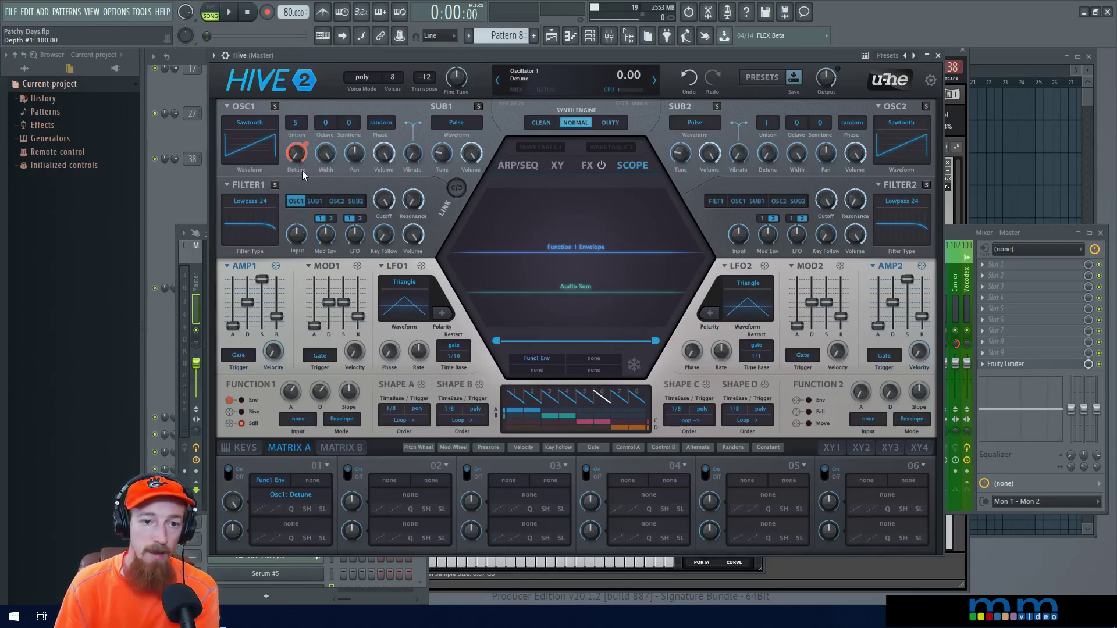
{"action": "key", "text": "t"}
Try an inverted modulation depth of -100.00 with Oscillator 1's detune at 100.00, and audition the sound
{"action": "left_click_drag", "start_coordinate": [297, 162], "coordinate": [310, 270]}
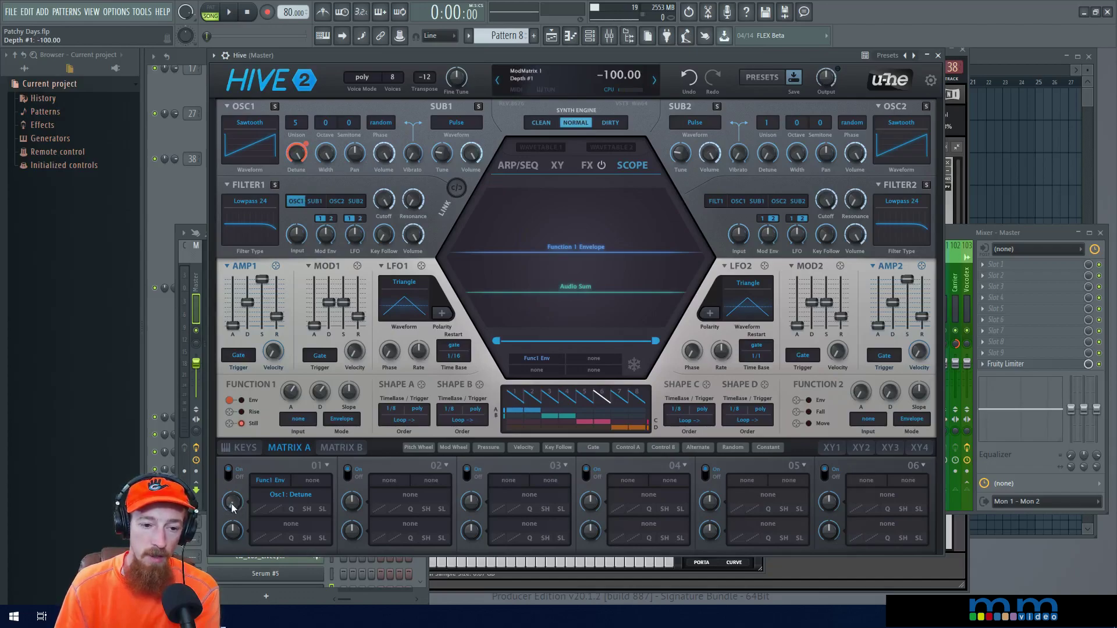
{"action": "mouse_move", "coordinate": [232, 500]}
{"action": "left_mouse_down"}
{"action": "mouse_move", "coordinate": [235, 476]}
{"action": "mouse_move", "coordinate": [236, 500]}
{"action": "left_mouse_up"}
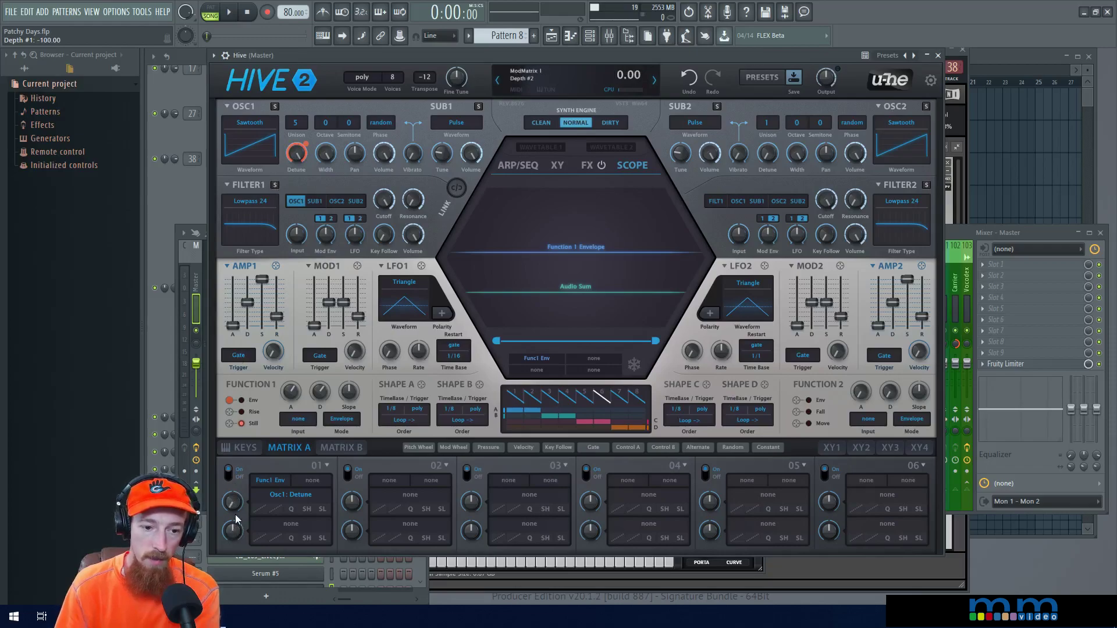
{"action": "left_click_drag", "start_coordinate": [234, 509], "coordinate": [266, 290]}
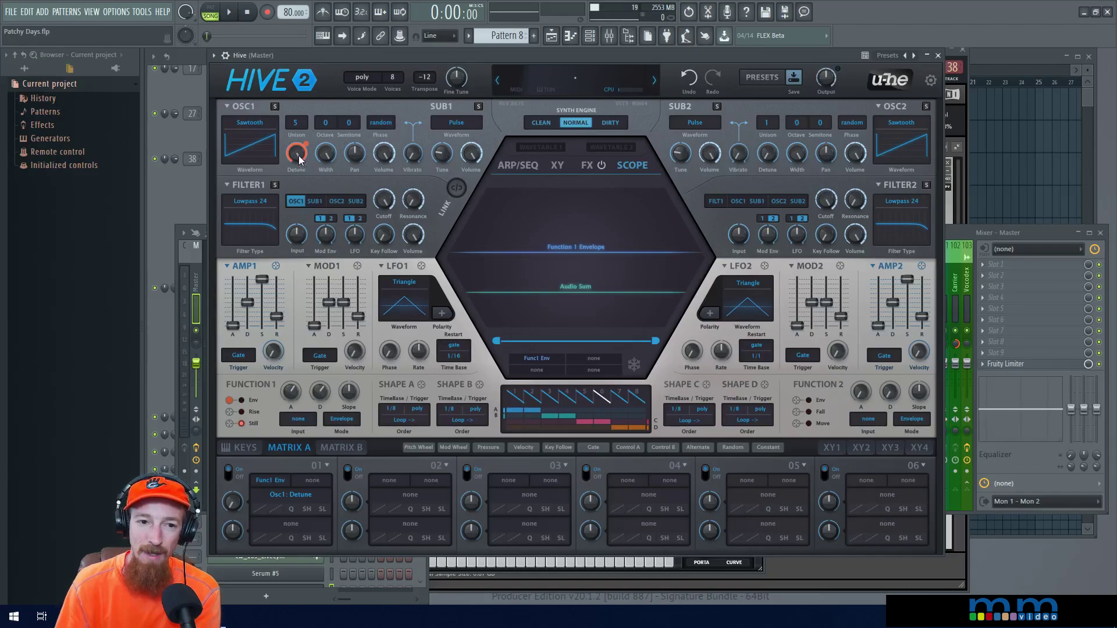
{"action": "left_click_drag", "start_coordinate": [295, 156], "coordinate": [305, 162]}
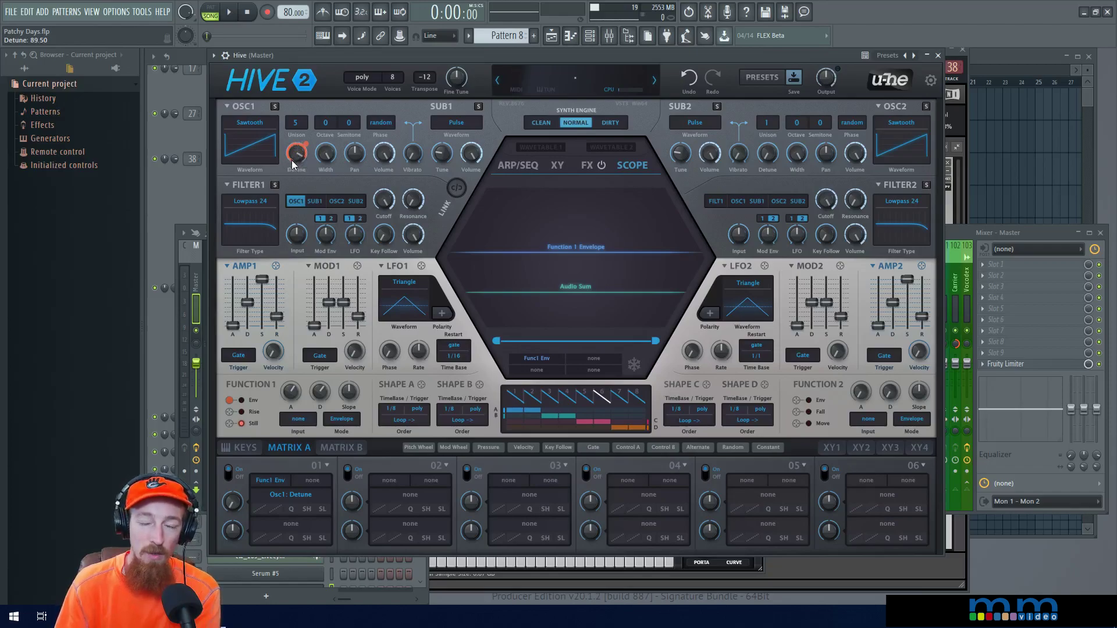
{"action": "double_click", "coordinate": [296, 161]}
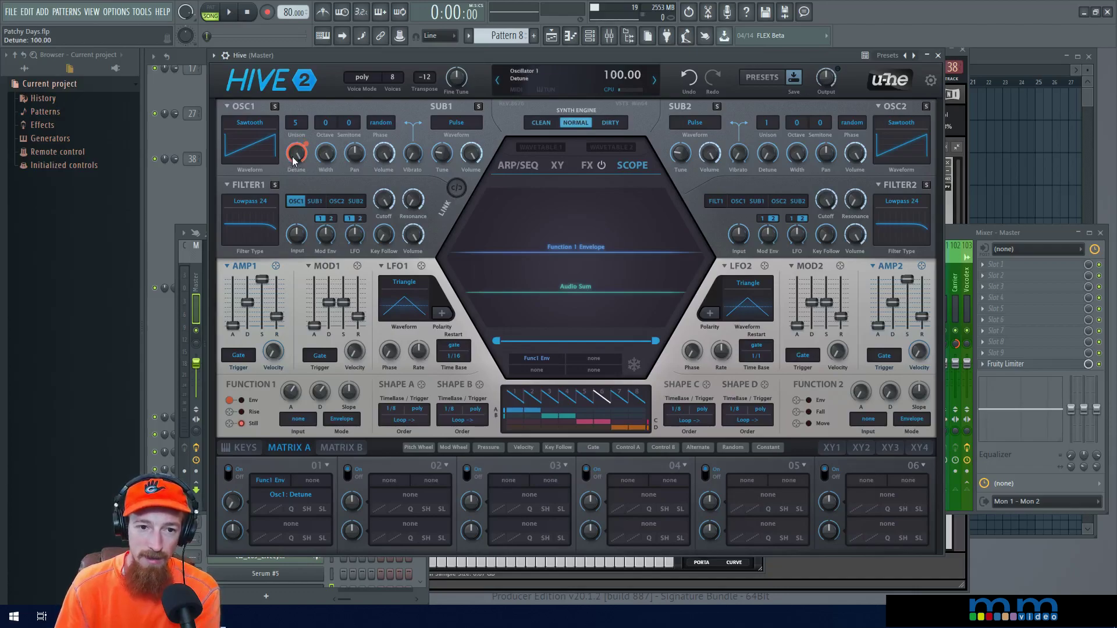
{"action": "key", "text": "t"}
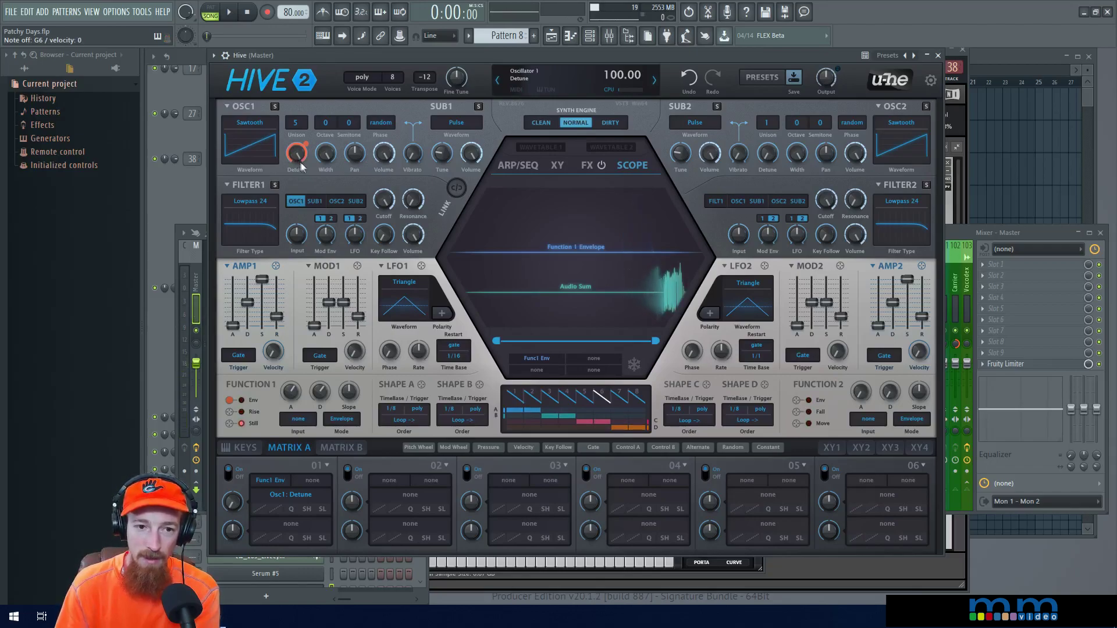
Return Oscillator 1's detune to 0.00 and its modulation depth to 100.00
{"action": "left_click_drag", "start_coordinate": [297, 158], "coordinate": [297, 279]}
{"action": "left_click_drag", "start_coordinate": [308, 148], "coordinate": [304, 12]}
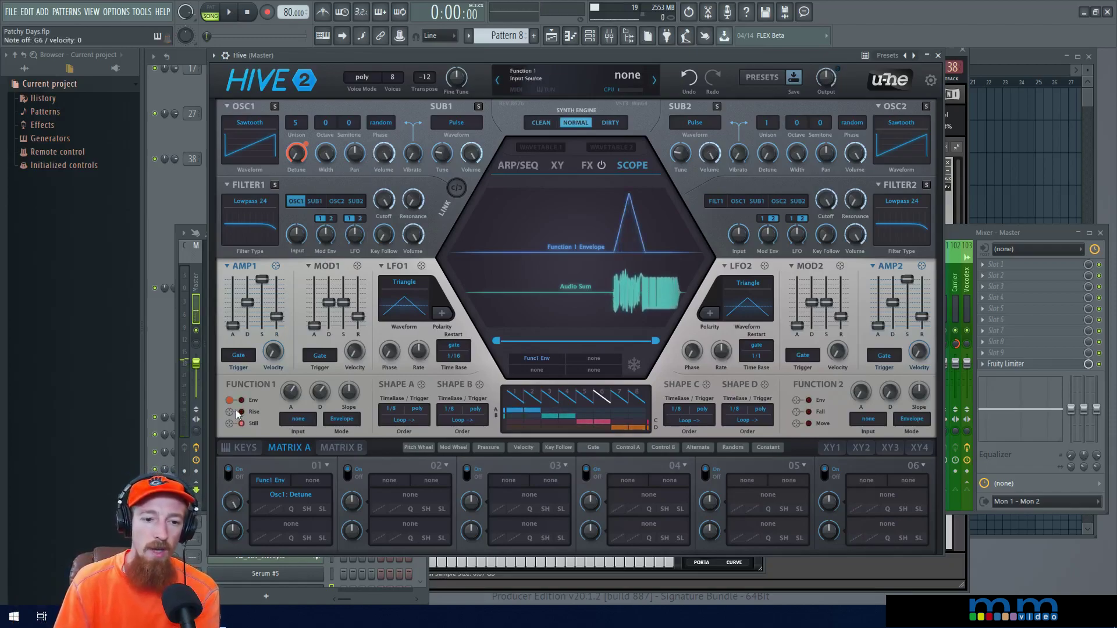
Set Function 1's attack to 65.00, and audition its slope at 100.00 and at lower values before resetting it to 0.00
{"action": "left_click_drag", "start_coordinate": [290, 394], "coordinate": [289, 391]}
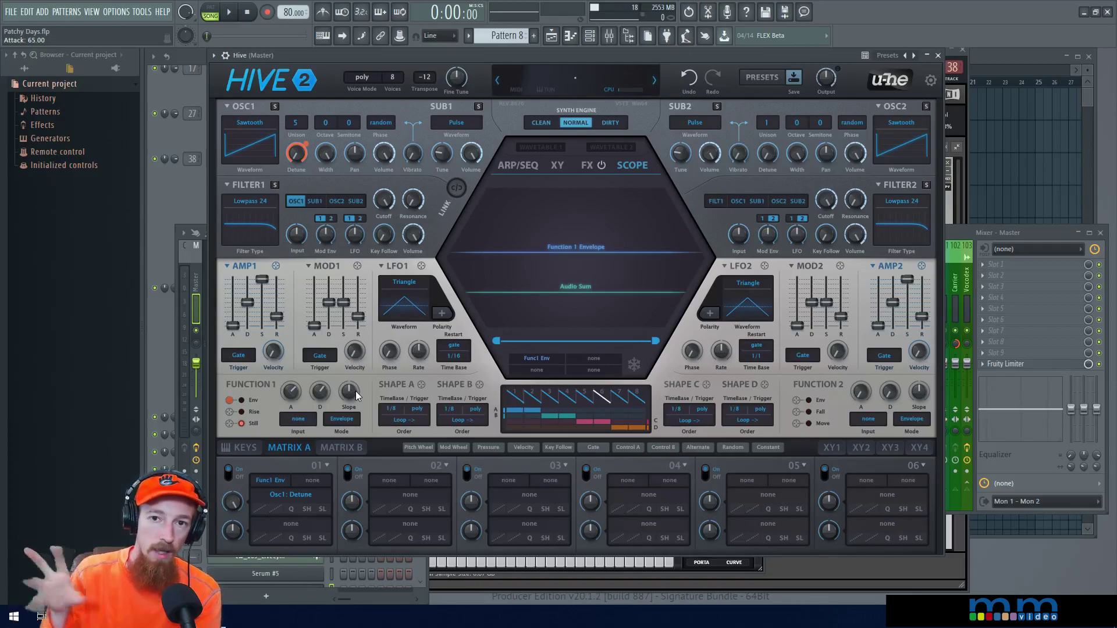
{"action": "left_click_drag", "start_coordinate": [354, 392], "coordinate": [355, 347]}
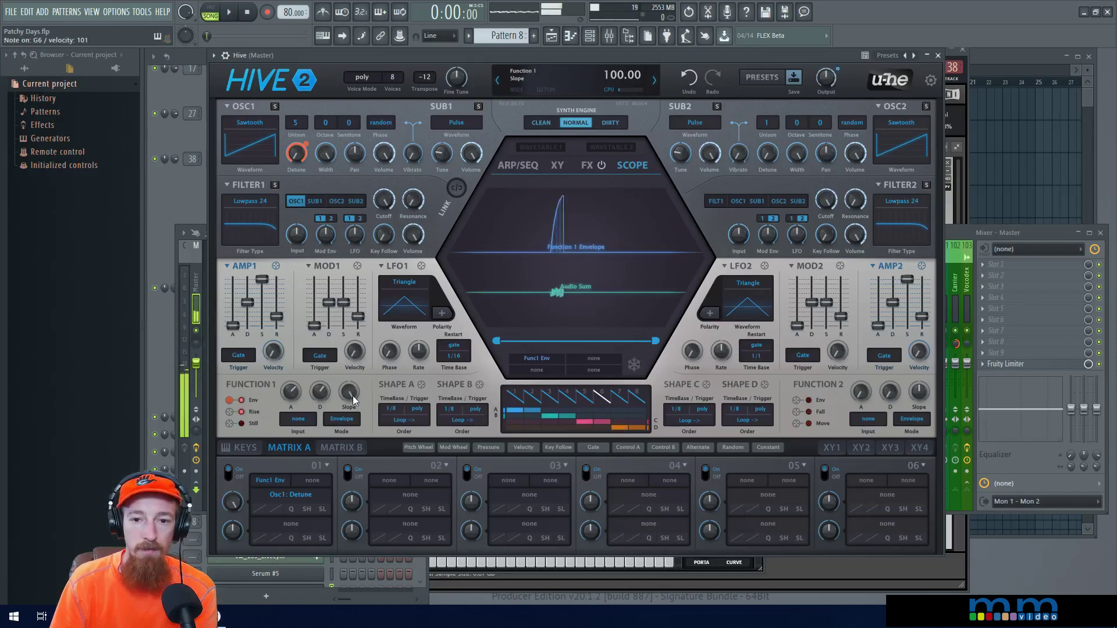
{"action": "left_click_drag", "start_coordinate": [349, 392], "coordinate": [350, 466]}
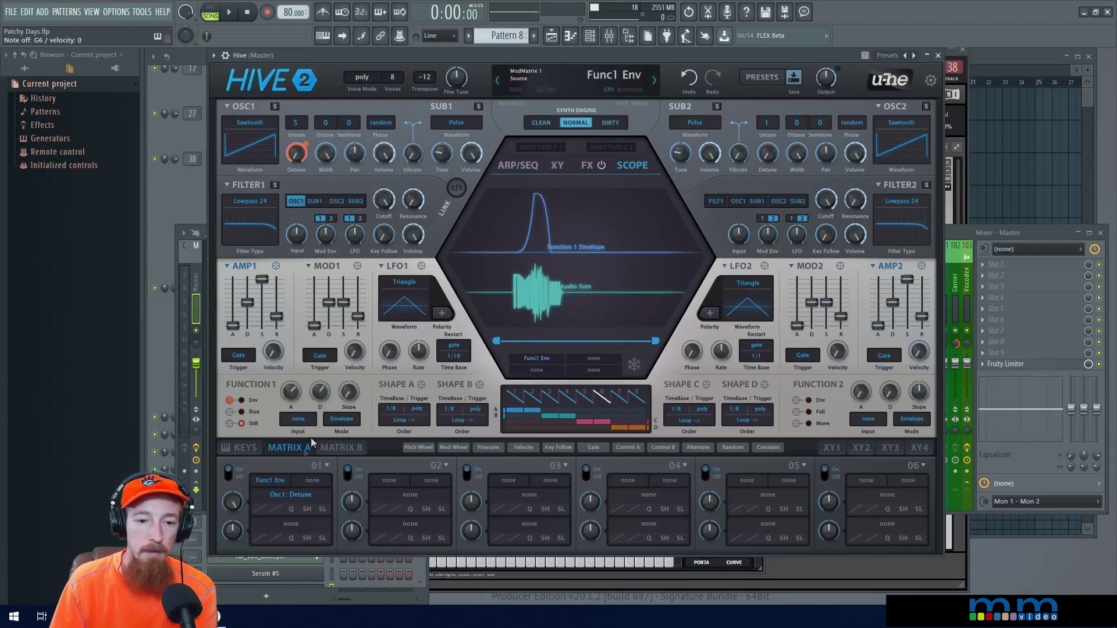
{"action": "double_click", "coordinate": [348, 394]}
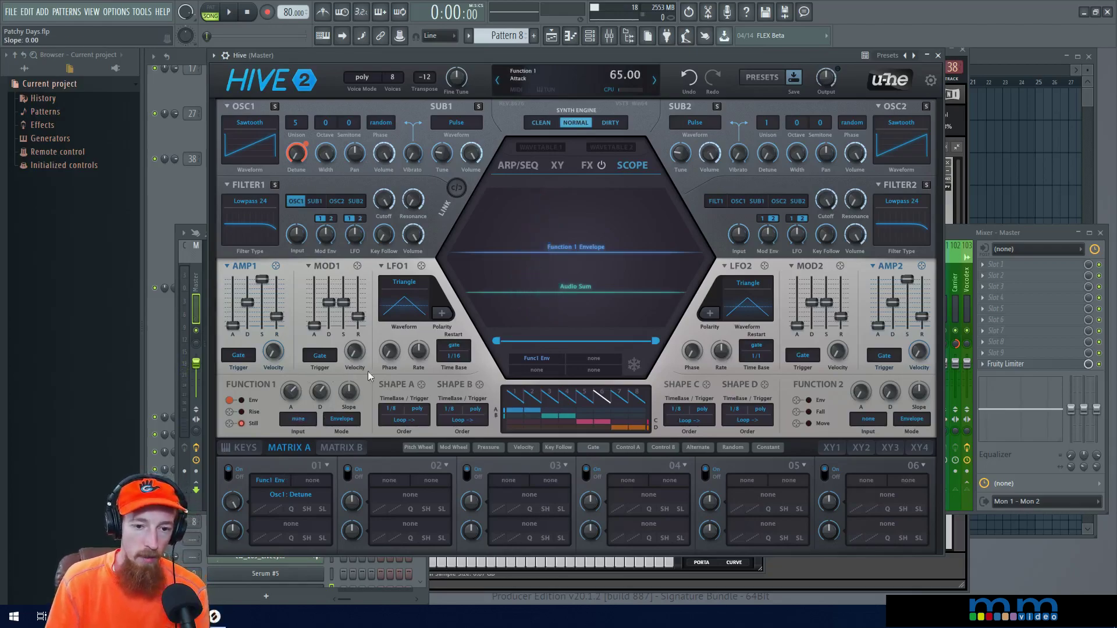
{"action": "left_click_drag", "start_coordinate": [351, 388], "coordinate": [350, 394]}
{"action": "double_click", "coordinate": [350, 394]}
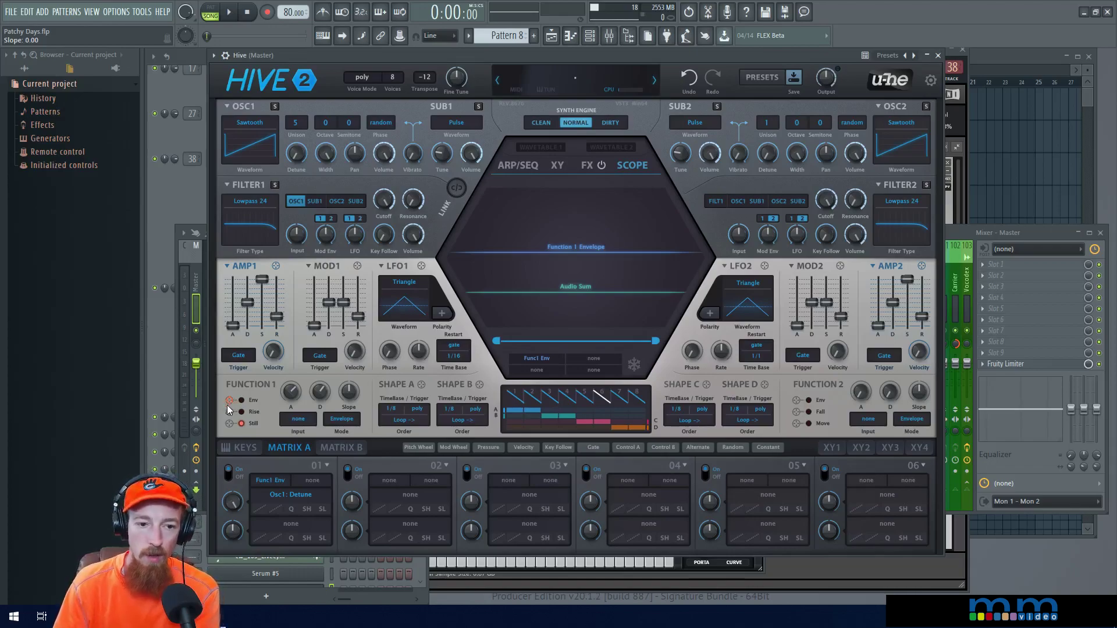
Examine the modulation removal options for Oscillator 1's detune and the target options of the first matrix slot
{"action": "right_click", "coordinate": [296, 155]}
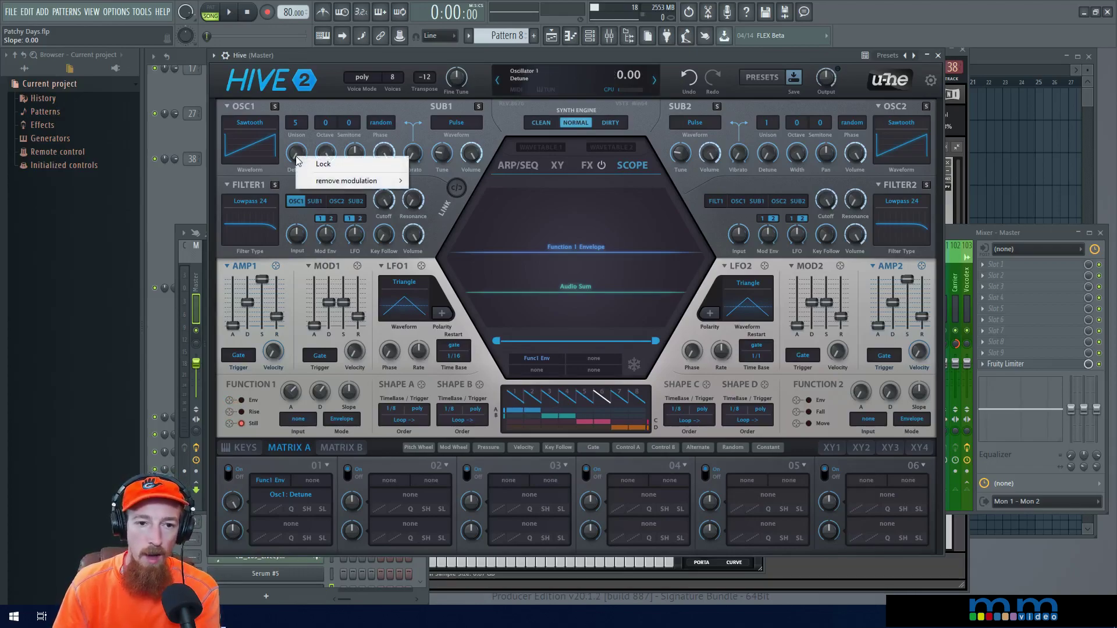
{"action": "mouse_move", "coordinate": [329, 183]}
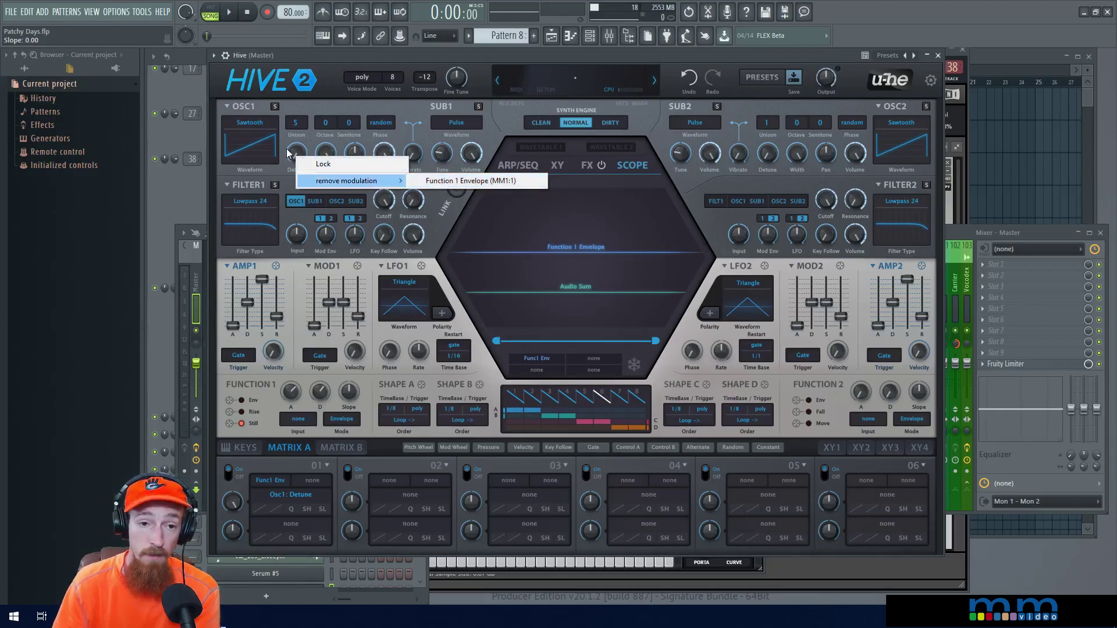
{"action": "left_click", "coordinate": [466, 181]}
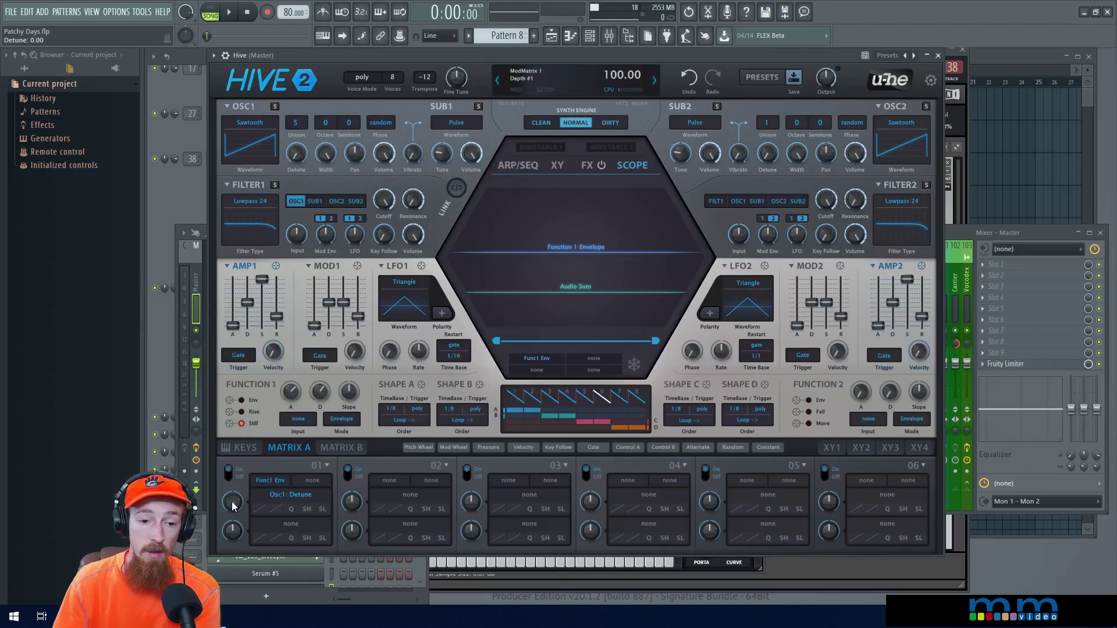
{"action": "left_click", "coordinate": [275, 496]}
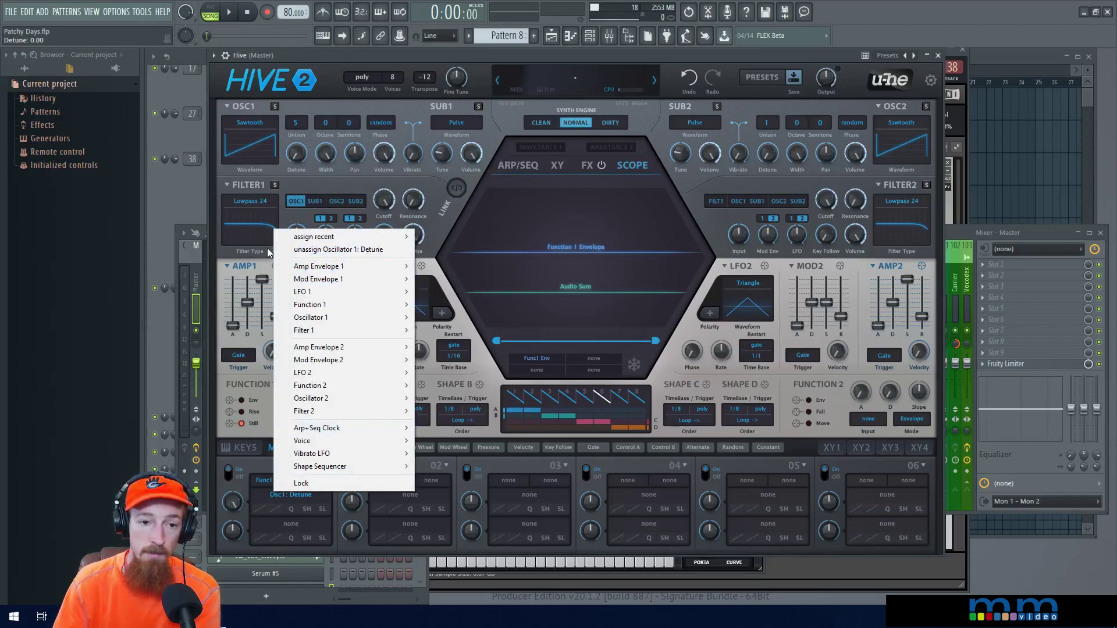
{"action": "left_click", "coordinate": [250, 252]}
Remove the Function 1 envelope's modulation of Oscillator 1's detune from the envelope source
{"action": "right_click", "coordinate": [230, 402]}
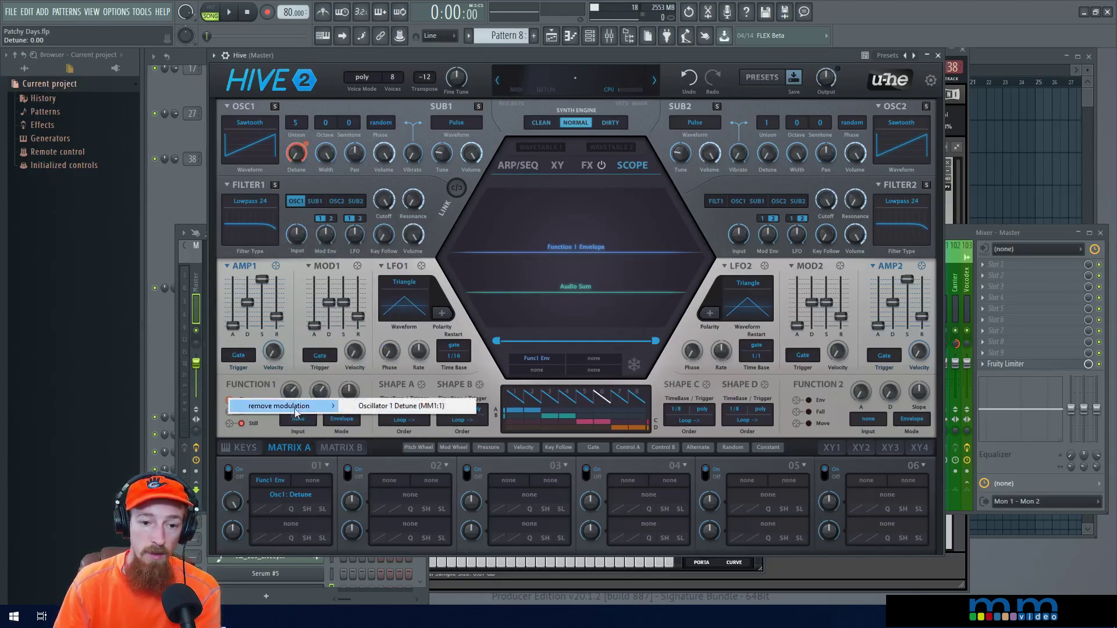
{"action": "mouse_move", "coordinate": [314, 406]}
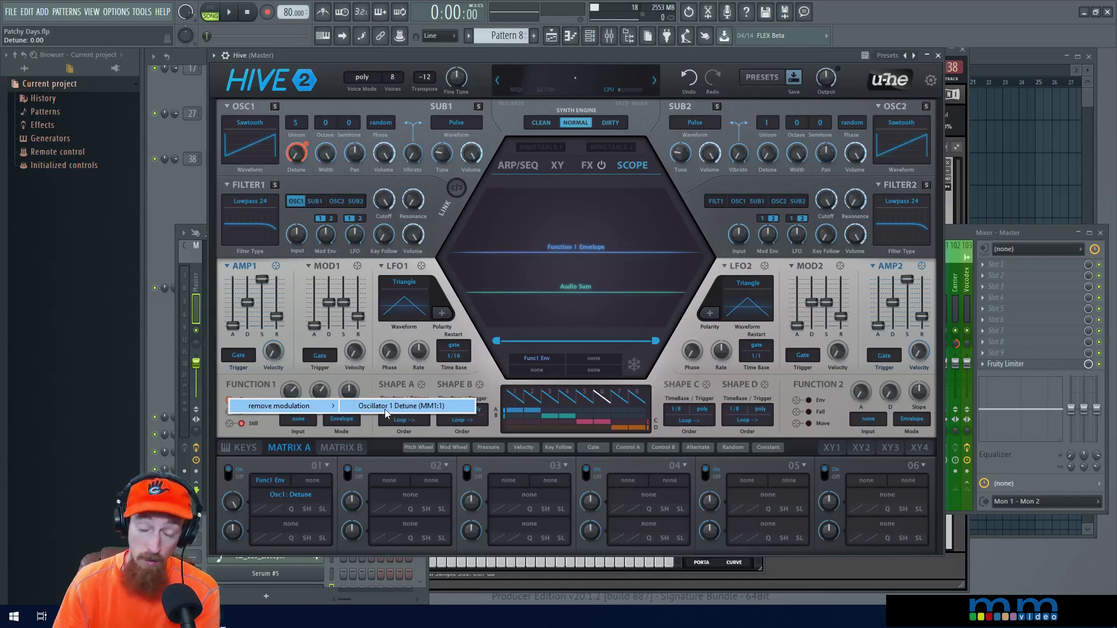
{"action": "left_click", "coordinate": [385, 410]}
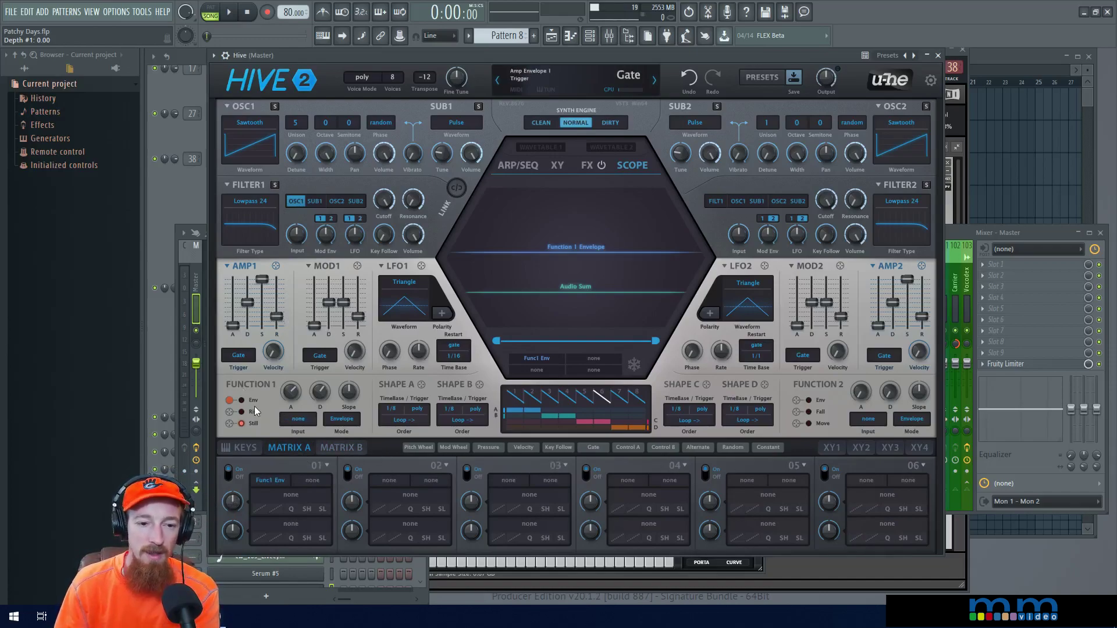
Assign Function 1's Rise signal to Oscillator 1's detune at depth 100.00, and show Func1 Rise in the scope
{"action": "left_click_drag", "start_coordinate": [230, 412], "coordinate": [296, 154]}
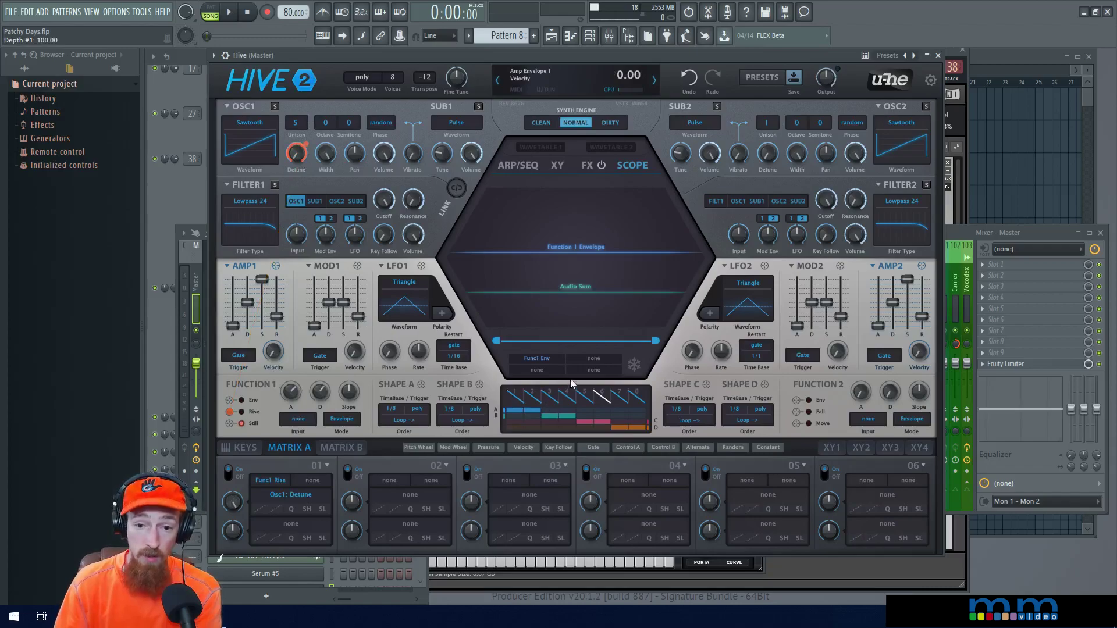
{"action": "left_click", "coordinate": [550, 359]}
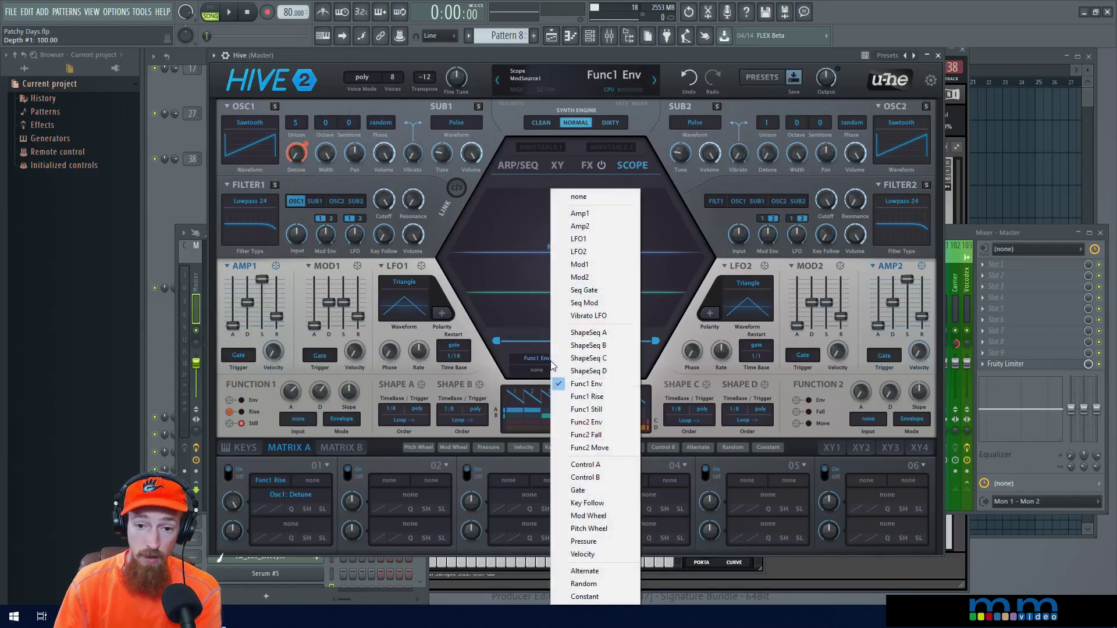
{"action": "left_click", "coordinate": [587, 396]}
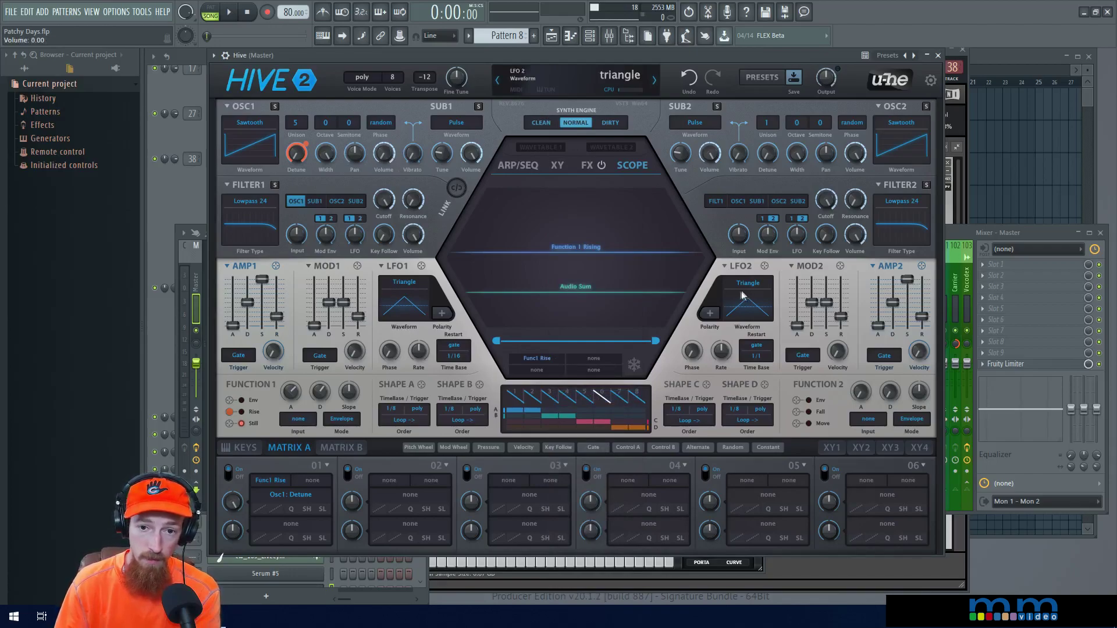
{"action": "key", "text": "t"}
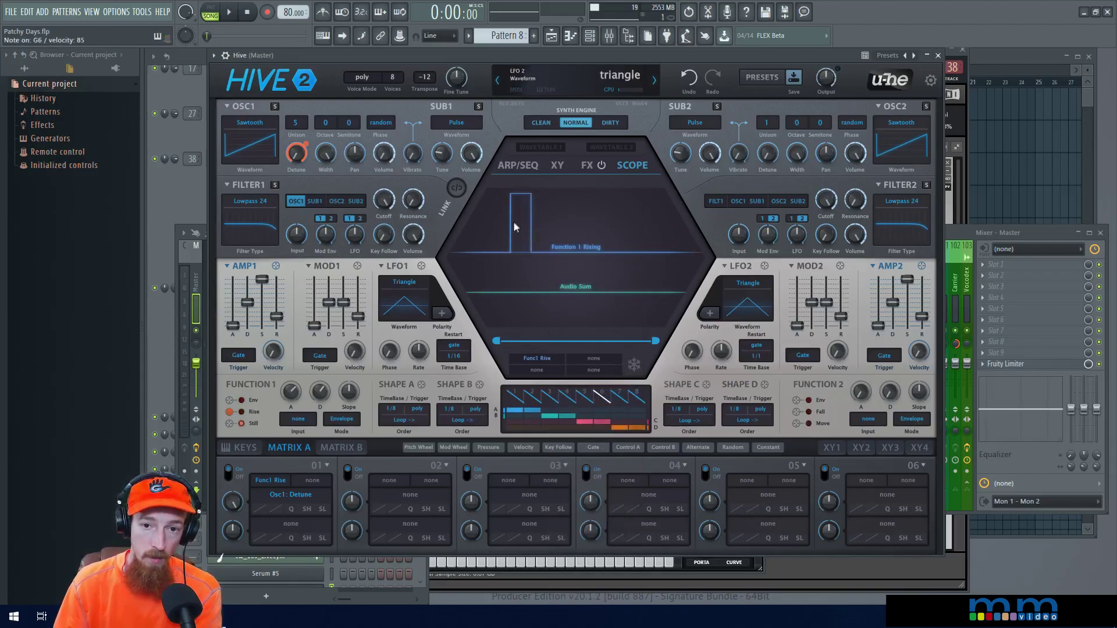
Vary Function 1's attack between longer and shorter times, auditioning the effect on the Rise signal in the scope
{"action": "left_click_drag", "start_coordinate": [291, 392], "coordinate": [294, 378]}
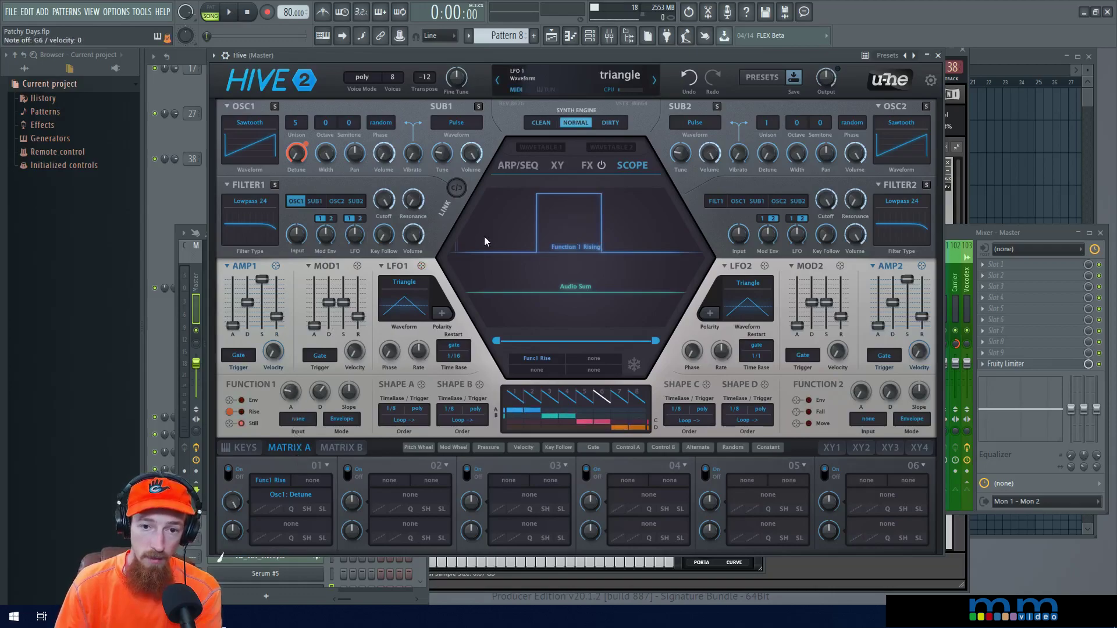
{"action": "left_click_drag", "start_coordinate": [291, 400], "coordinate": [308, 328]}
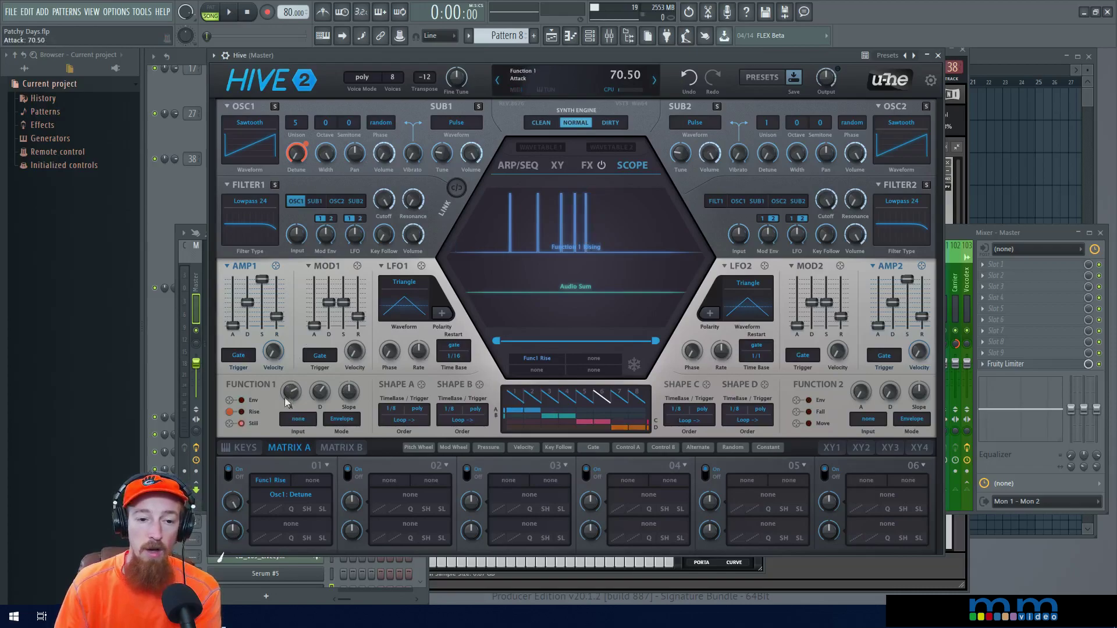
{"action": "left_click", "coordinate": [241, 423]}
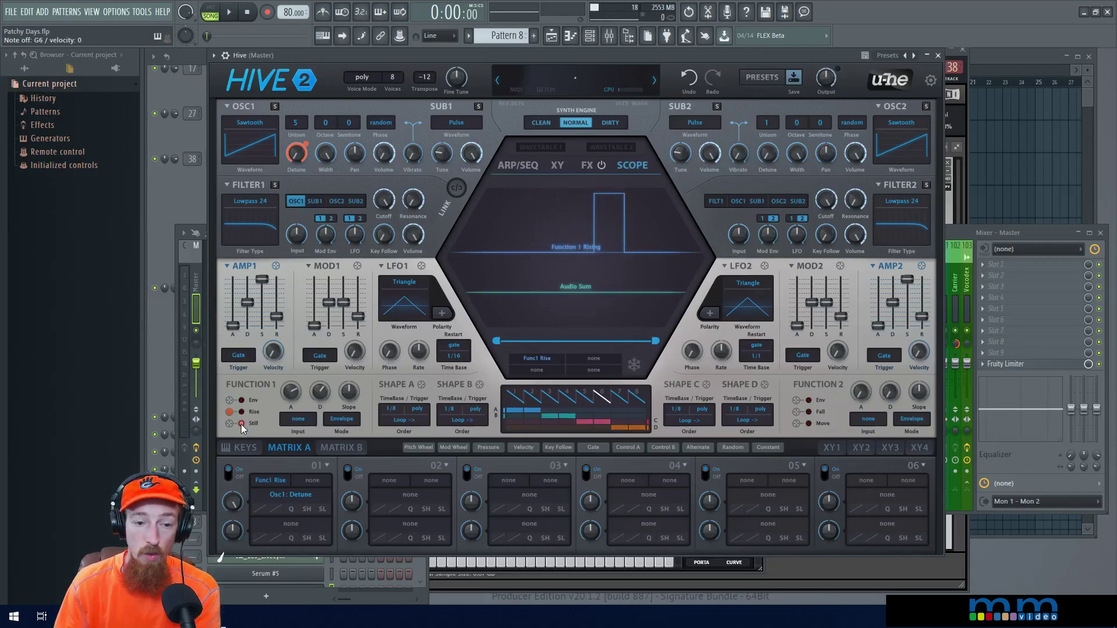
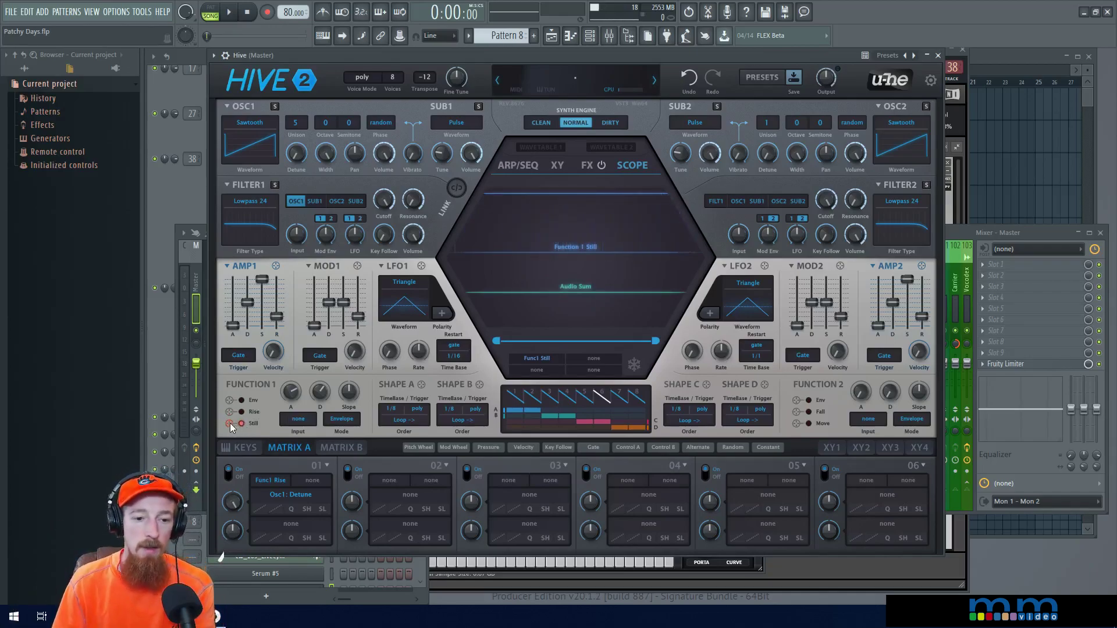
Assign Function 1's Still signal to Oscillator 1's detune and remove the Rise signal's modulation of that detune
{"action": "left_click_drag", "start_coordinate": [230, 424], "coordinate": [307, 52]}
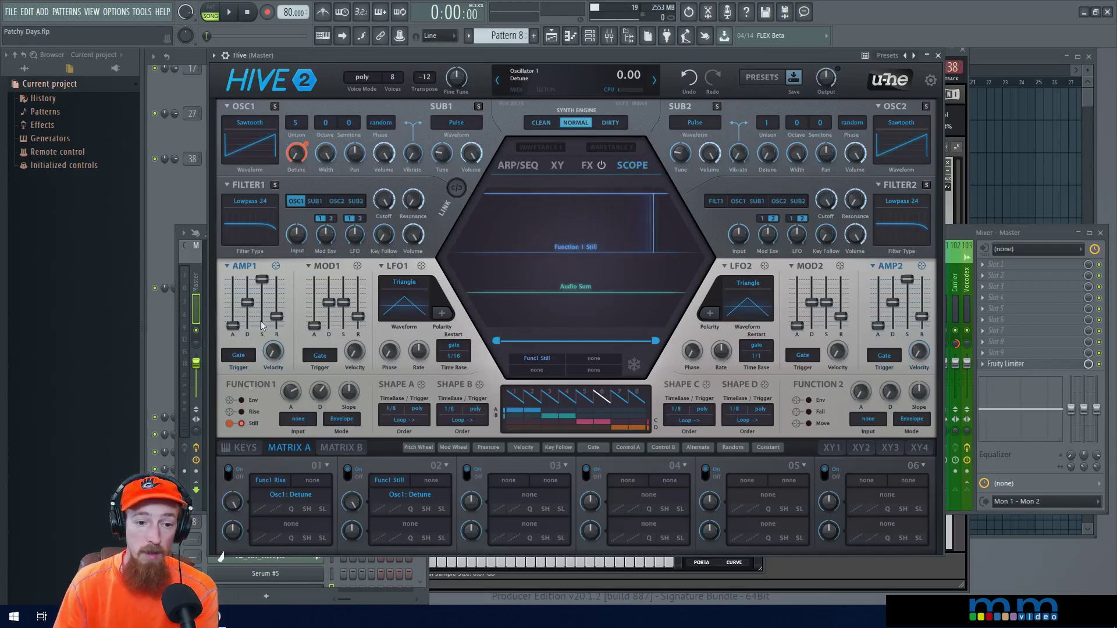
{"action": "left_click_drag", "start_coordinate": [245, 411], "coordinate": [401, 421]}
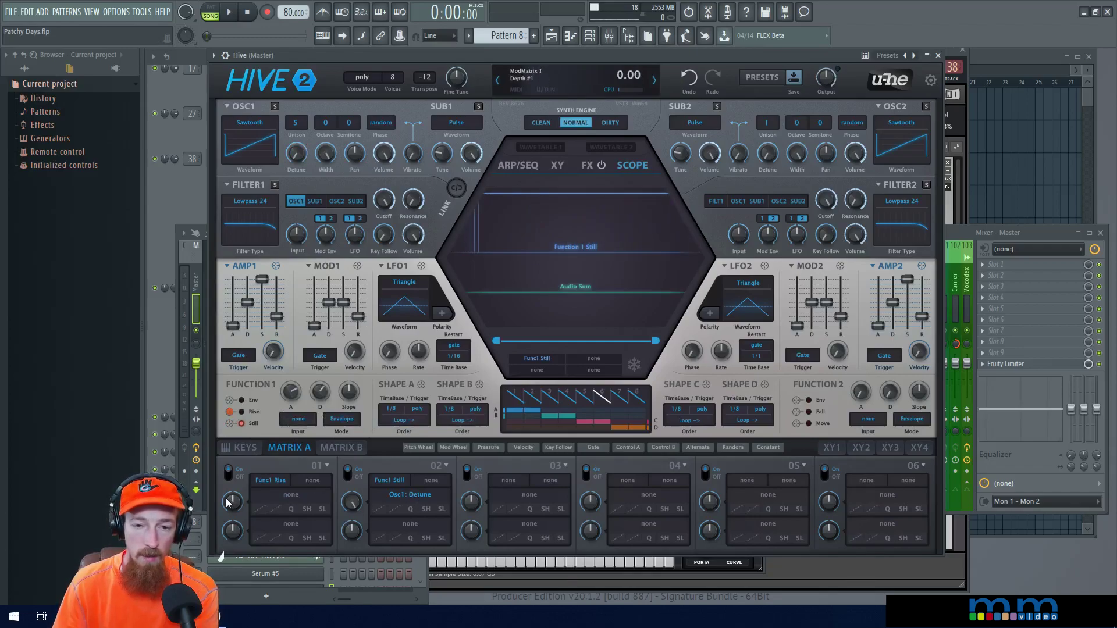
{"action": "left_click", "coordinate": [251, 426]}
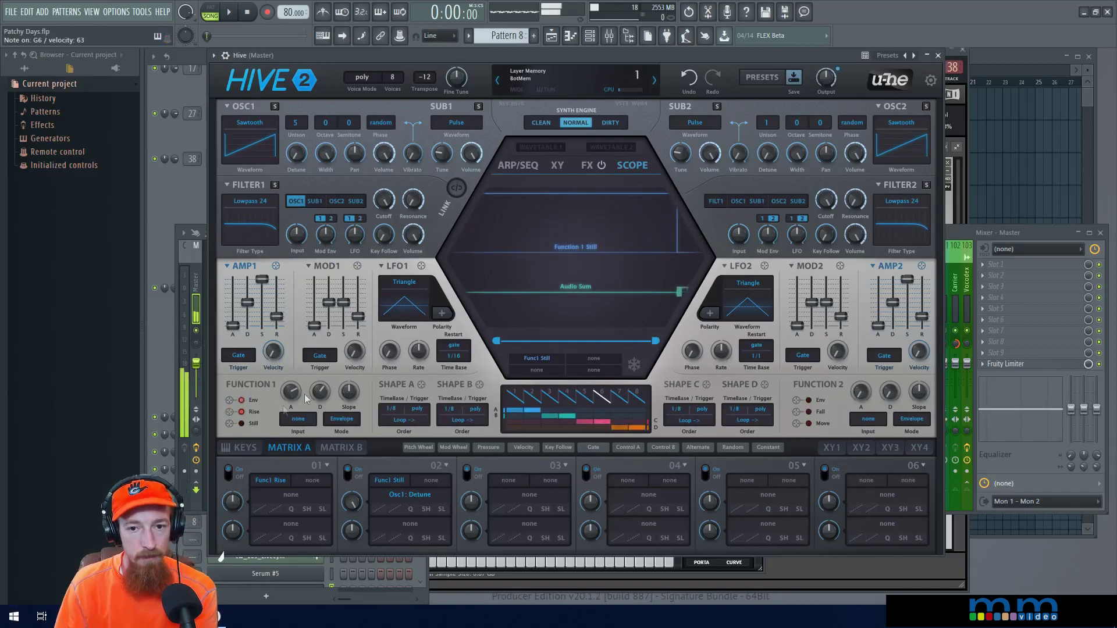
Replace Func1 Still with Func1 Env as the first modulation source shown in the scope
{"action": "left_click", "coordinate": [537, 358]}
{"action": "left_click", "coordinate": [536, 359]}
{"action": "left_click", "coordinate": [582, 368]}
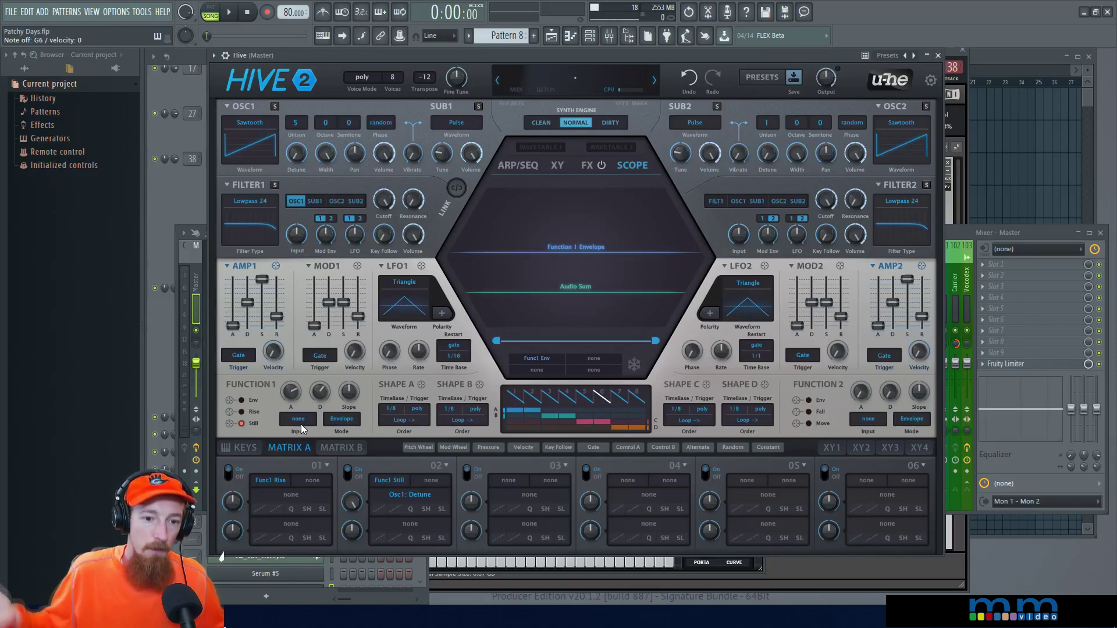
Set Function 1's input source to Gate and review its available modes
{"action": "mouse_move", "coordinate": [295, 402]}
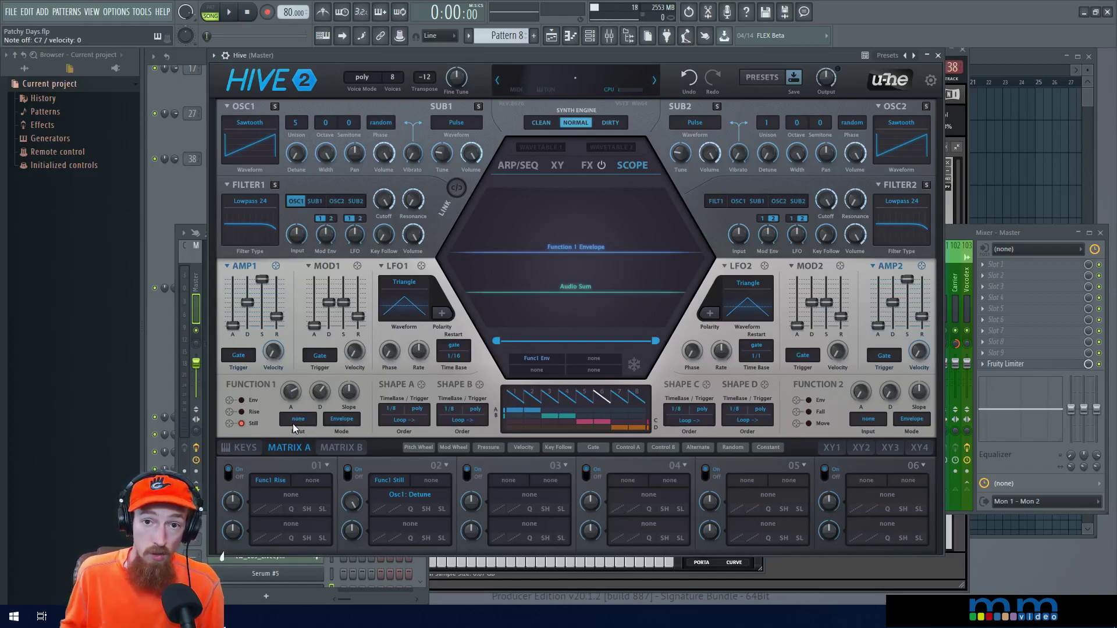
{"action": "left_click", "coordinate": [342, 420]}
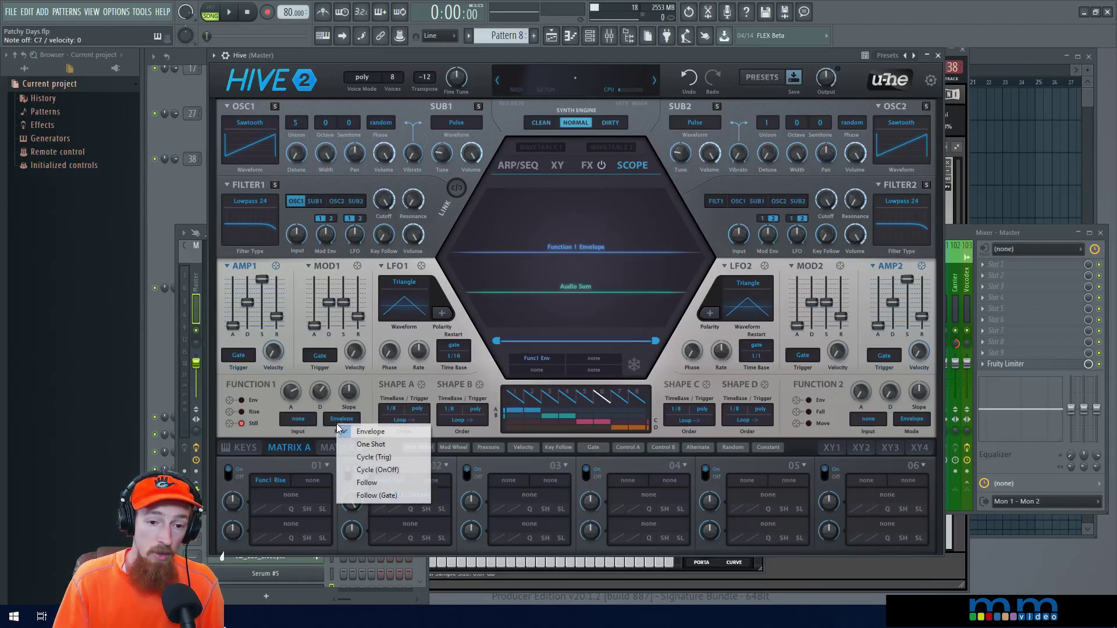
{"action": "left_click", "coordinate": [316, 433]}
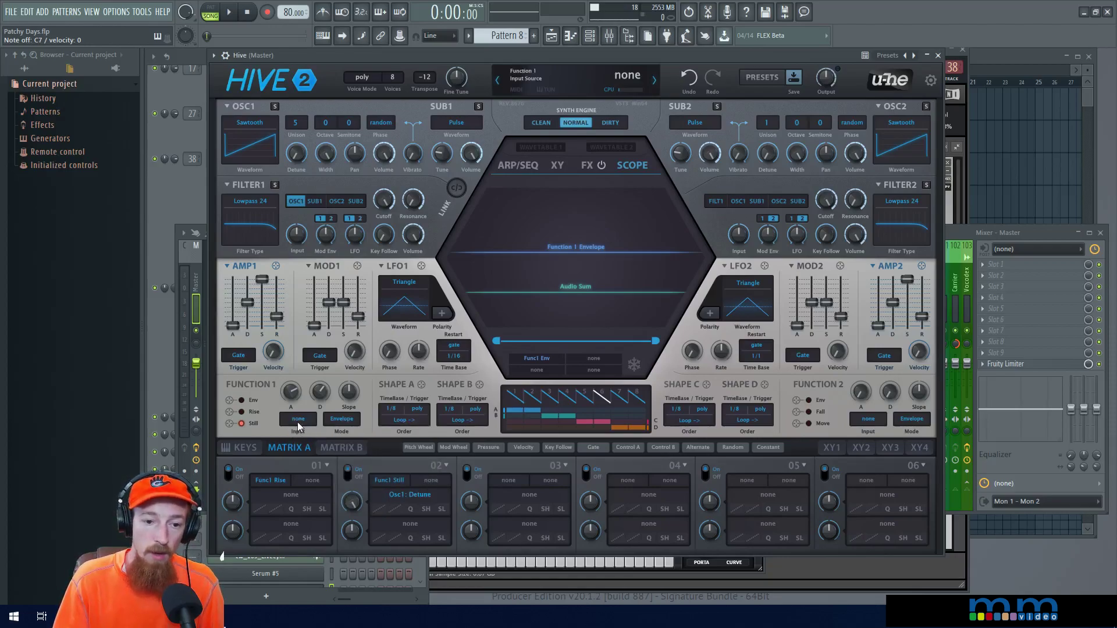
{"action": "left_click", "coordinate": [298, 420]}
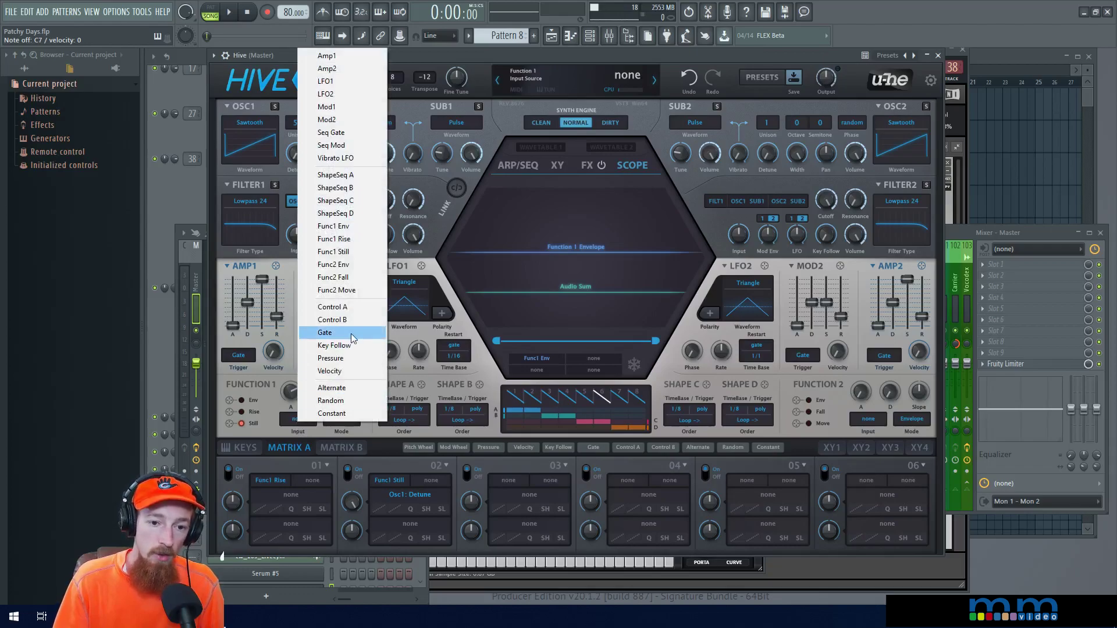
{"action": "left_click", "coordinate": [326, 332]}
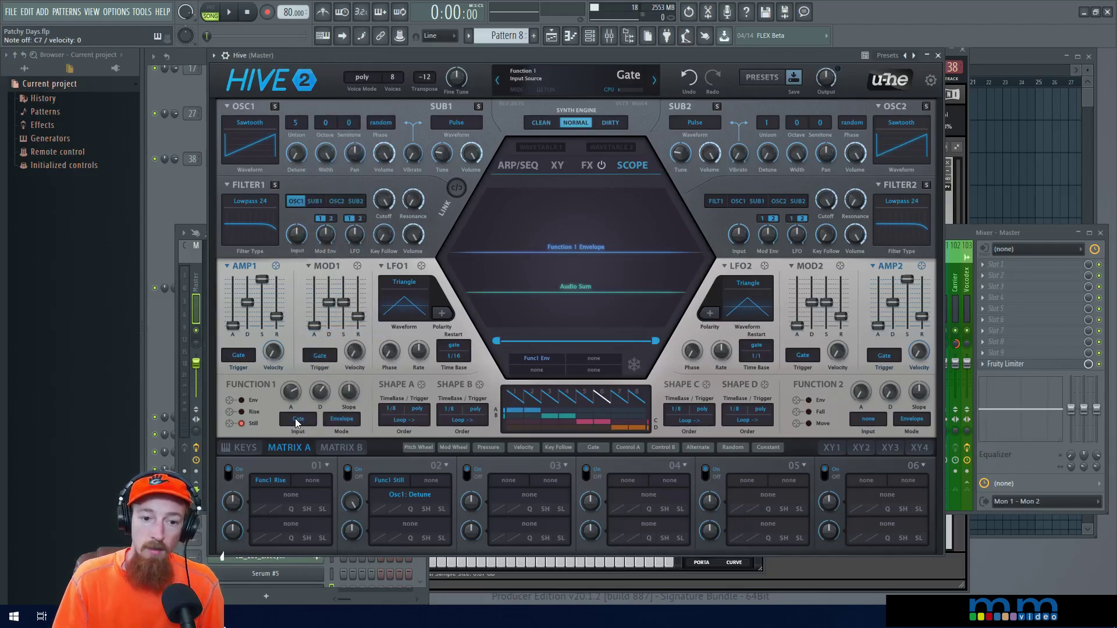
{"action": "left_click", "coordinate": [343, 420]}
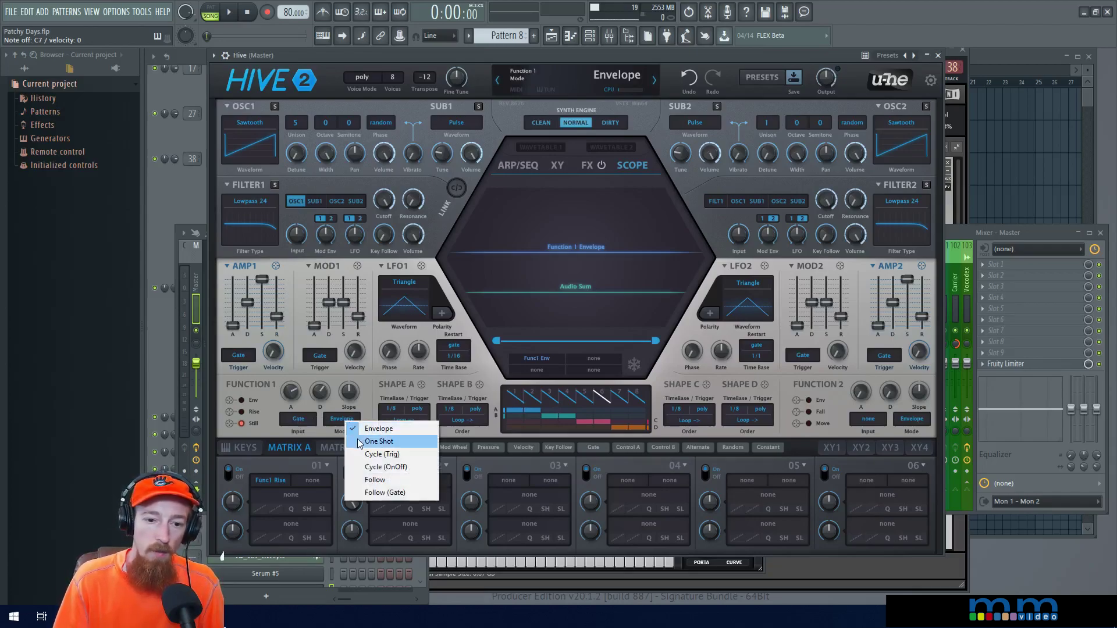
{"action": "left_click", "coordinate": [310, 428]}
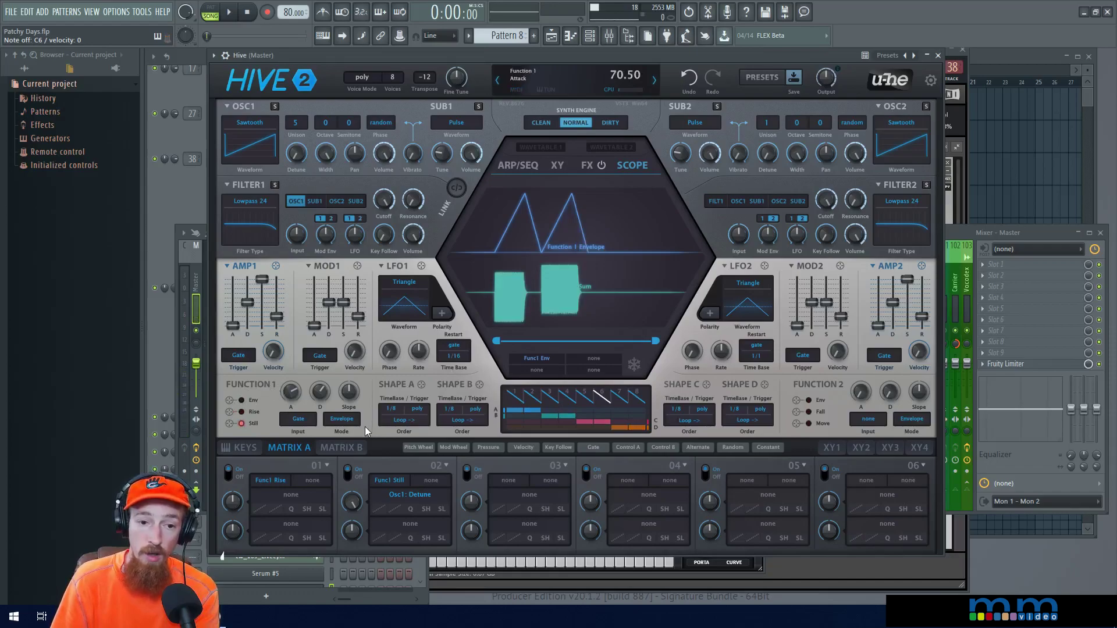
Set Function 1's mode to One Shot and lengthen its decay
{"action": "left_click", "coordinate": [335, 421]}
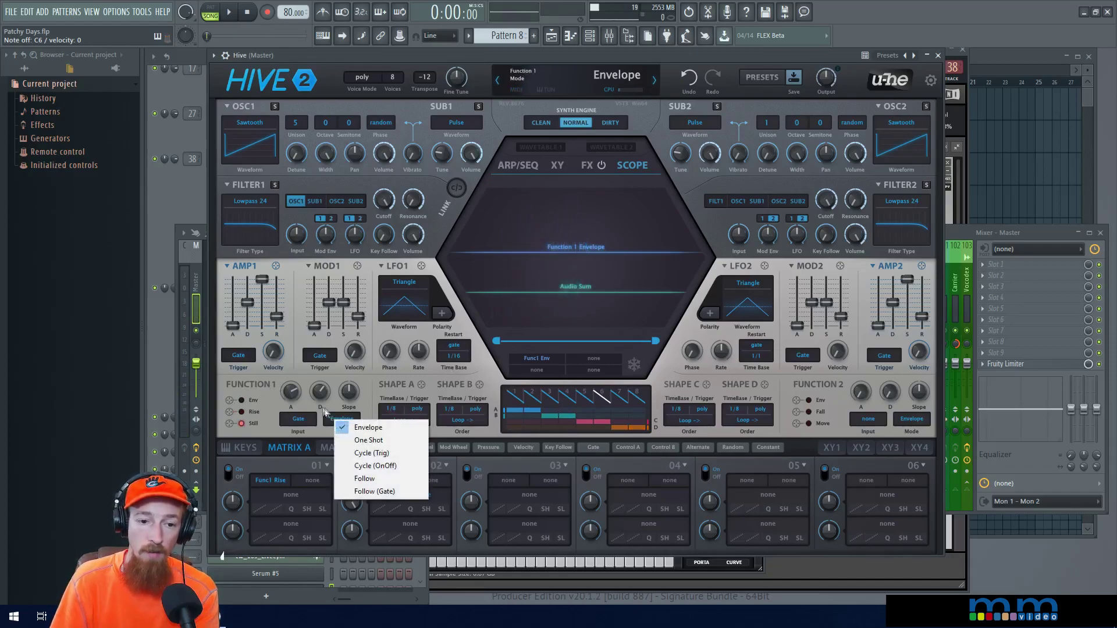
{"action": "left_click", "coordinate": [276, 407]}
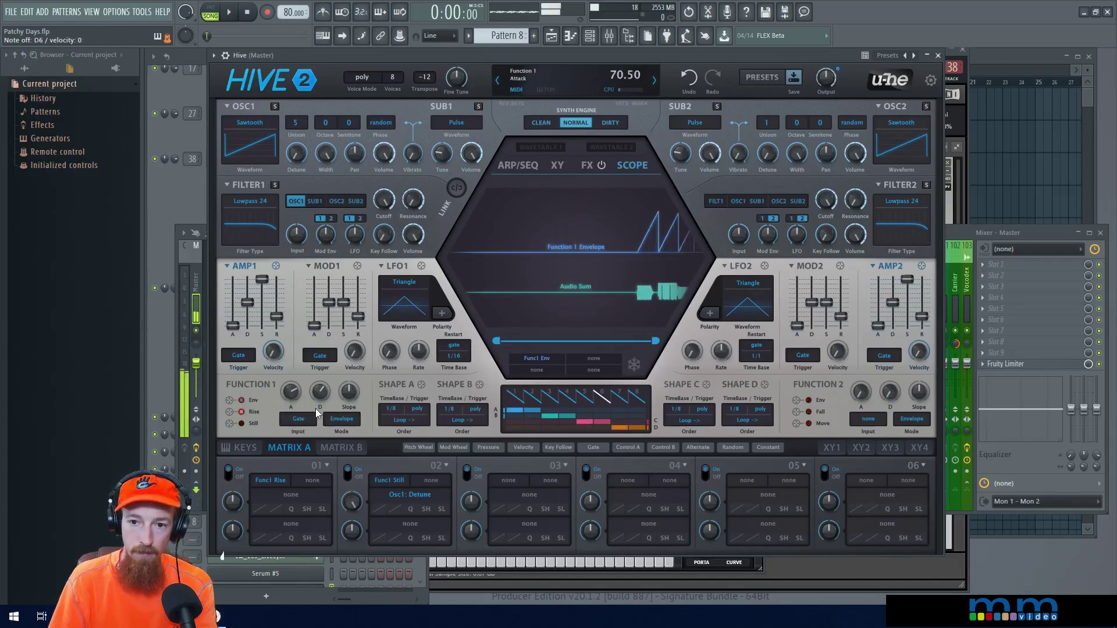
{"action": "left_click", "coordinate": [342, 419]}
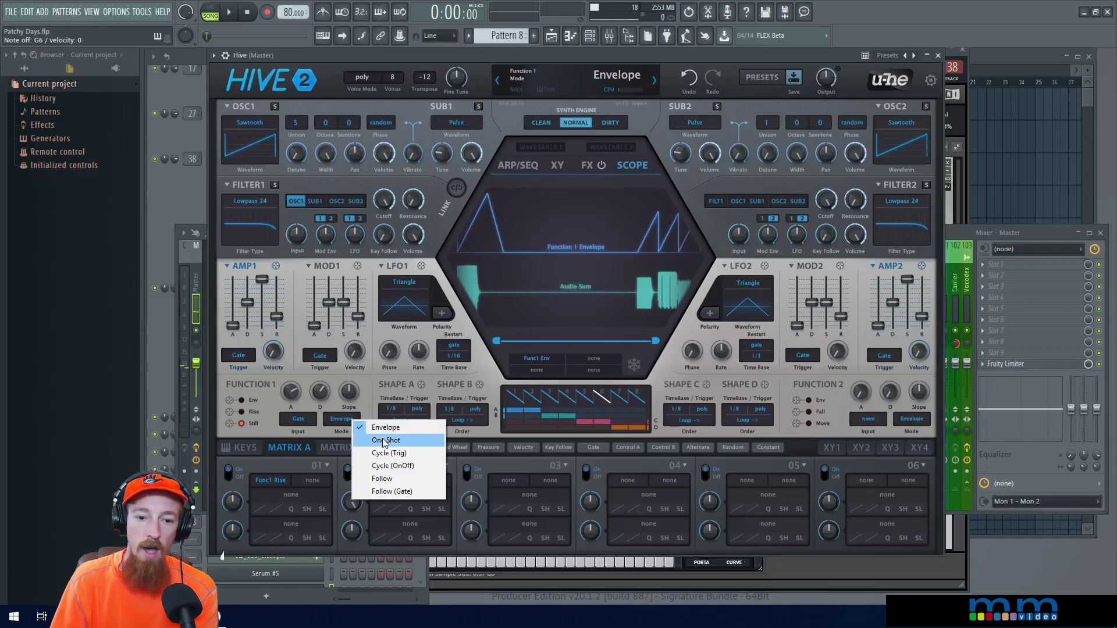
{"action": "left_click", "coordinate": [361, 440]}
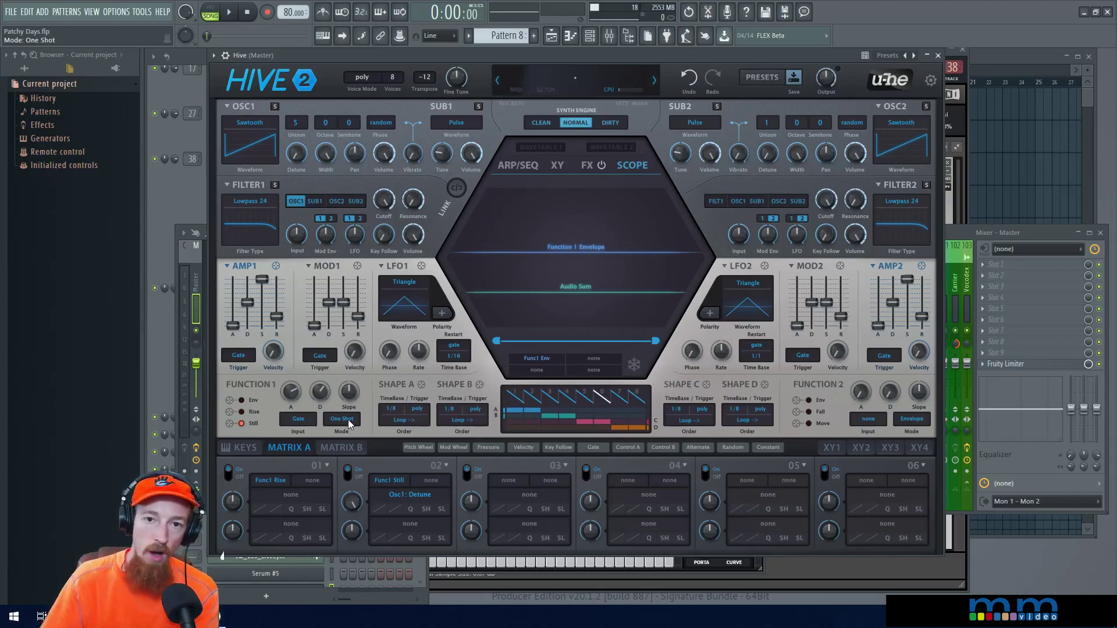
{"action": "left_click_drag", "start_coordinate": [320, 391], "coordinate": [319, 368]}
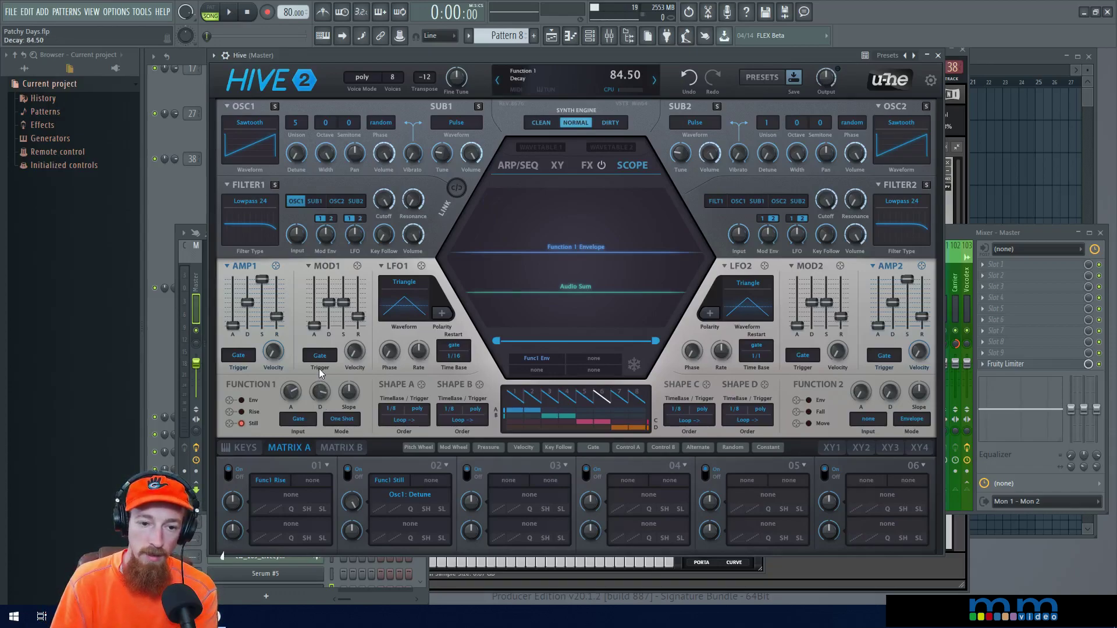
Set Function 1's input source to LFO1 and adjust LFO 1's rate
{"action": "left_click", "coordinate": [298, 420]}
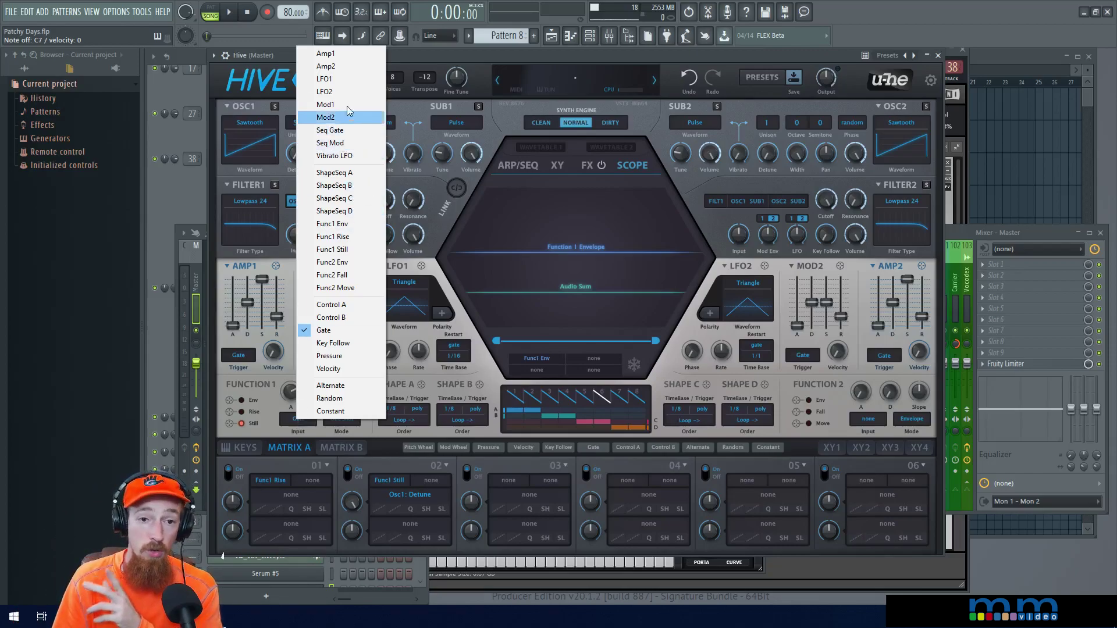
{"action": "left_click", "coordinate": [361, 83]}
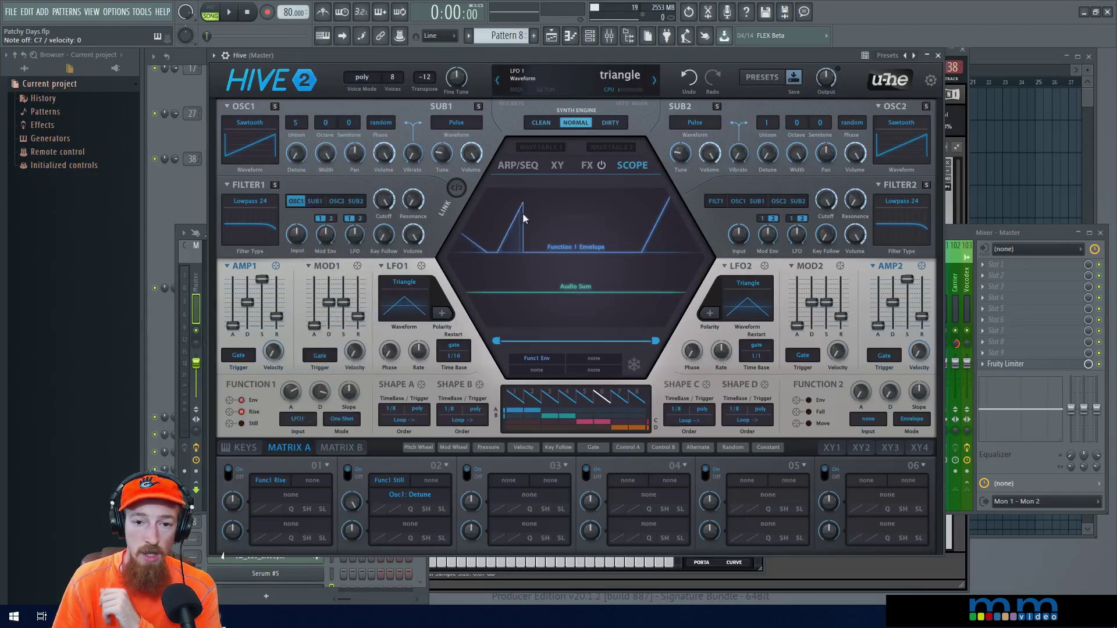
{"action": "scroll", "coordinate": [419, 352], "scroll_direction": "down", "scroll_amount": 3}
{"action": "scroll", "coordinate": [421, 336], "scroll_direction": "down", "scroll_amount": 1}
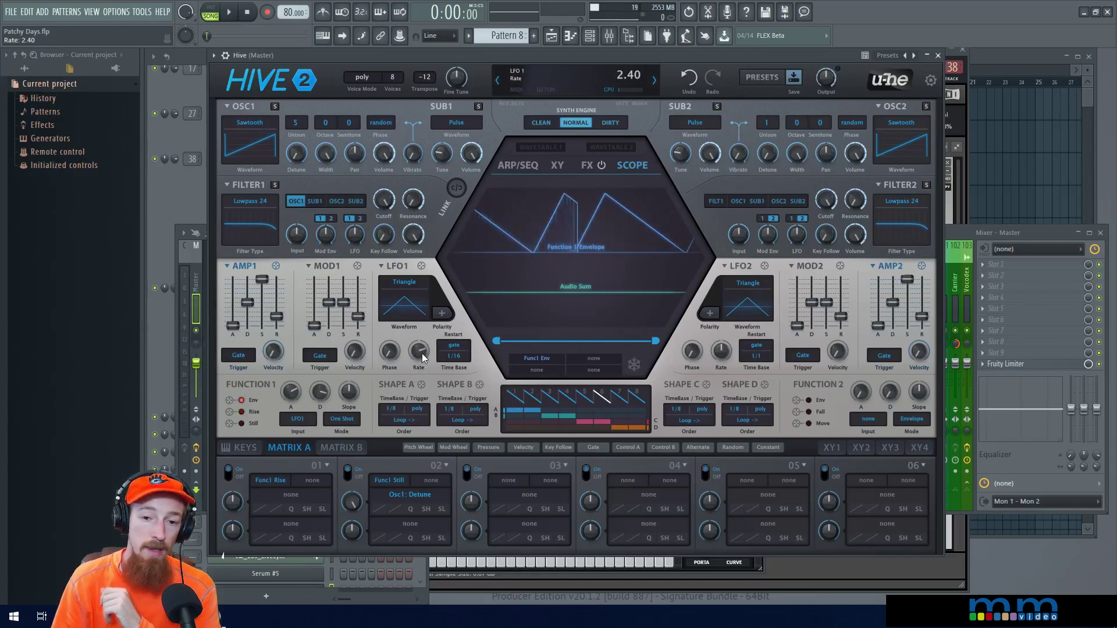
Switch Function 1's mode to Envelope and set its slope to 100.00
{"action": "left_click", "coordinate": [332, 420]}
{"action": "left_click", "coordinate": [362, 431]}
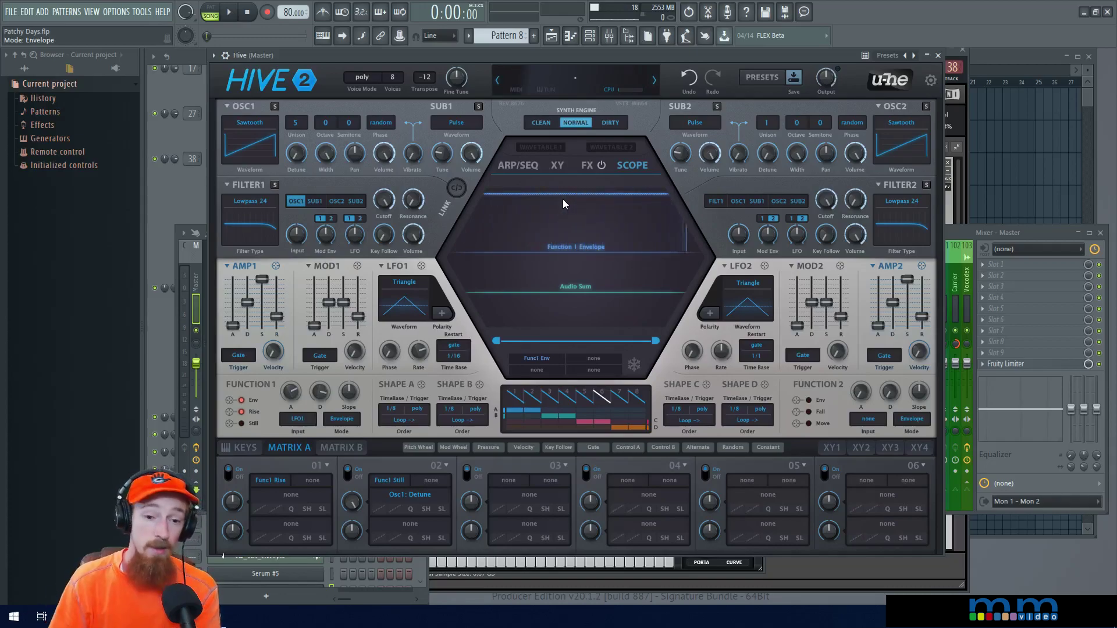
{"action": "left_click_drag", "start_coordinate": [350, 391], "coordinate": [358, 359]}
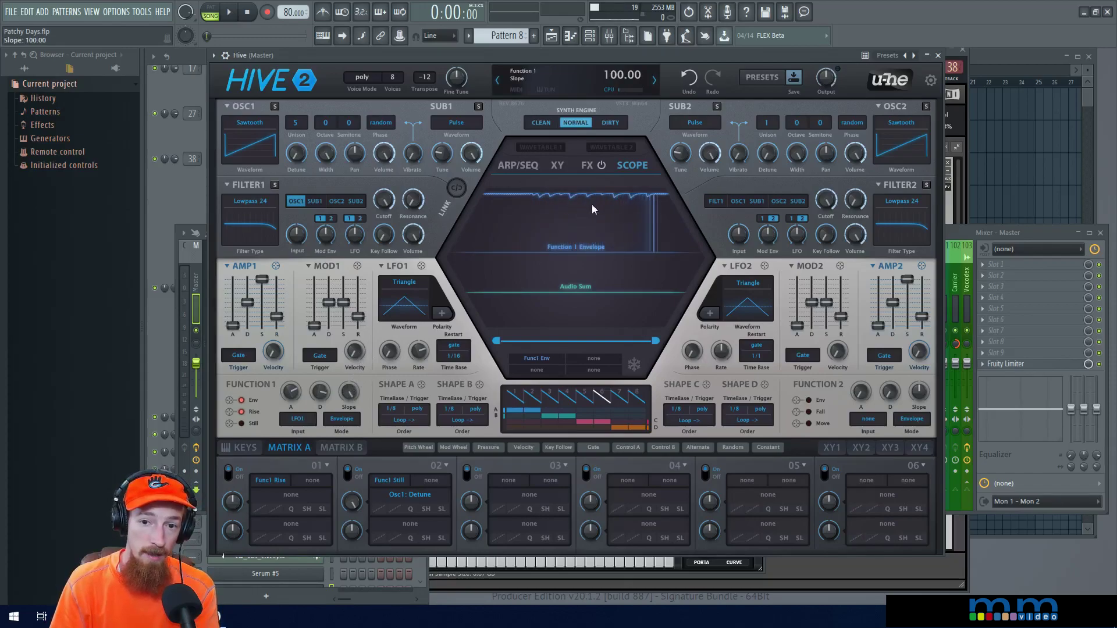
{"action": "left_click_drag", "start_coordinate": [350, 396], "coordinate": [353, 371]}
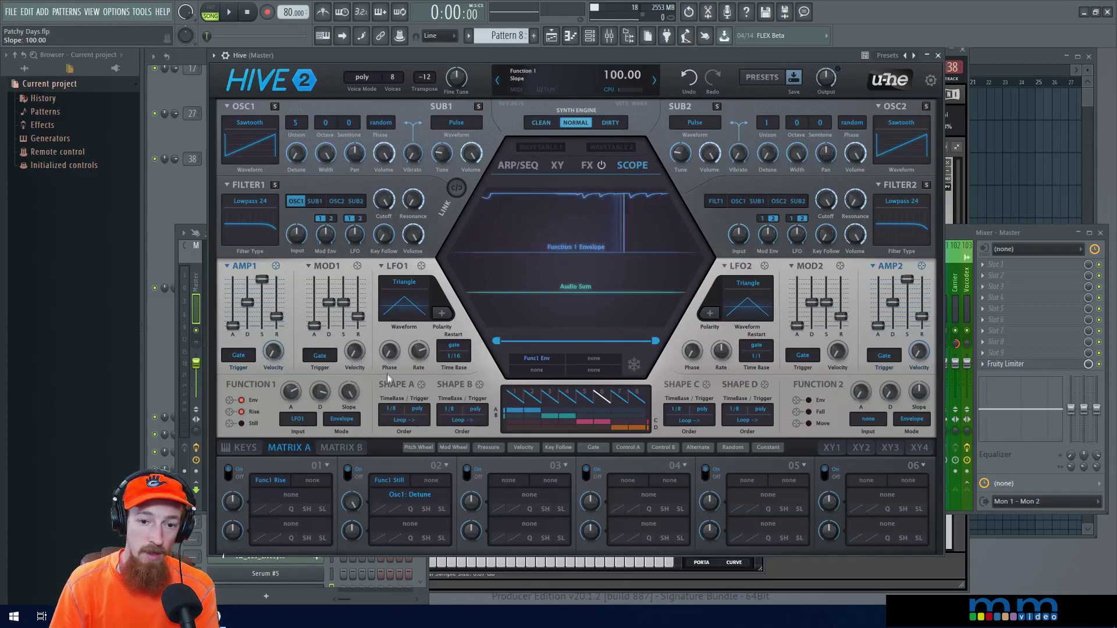
Vary LFO 1's rate to hear and see its effect on the Function 1 envelope
{"action": "mouse_move", "coordinate": [418, 352]}
{"action": "left_mouse_down"}
{"action": "mouse_move", "coordinate": [413, 388]}
{"action": "mouse_move", "coordinate": [422, 351]}
{"action": "left_mouse_up"}
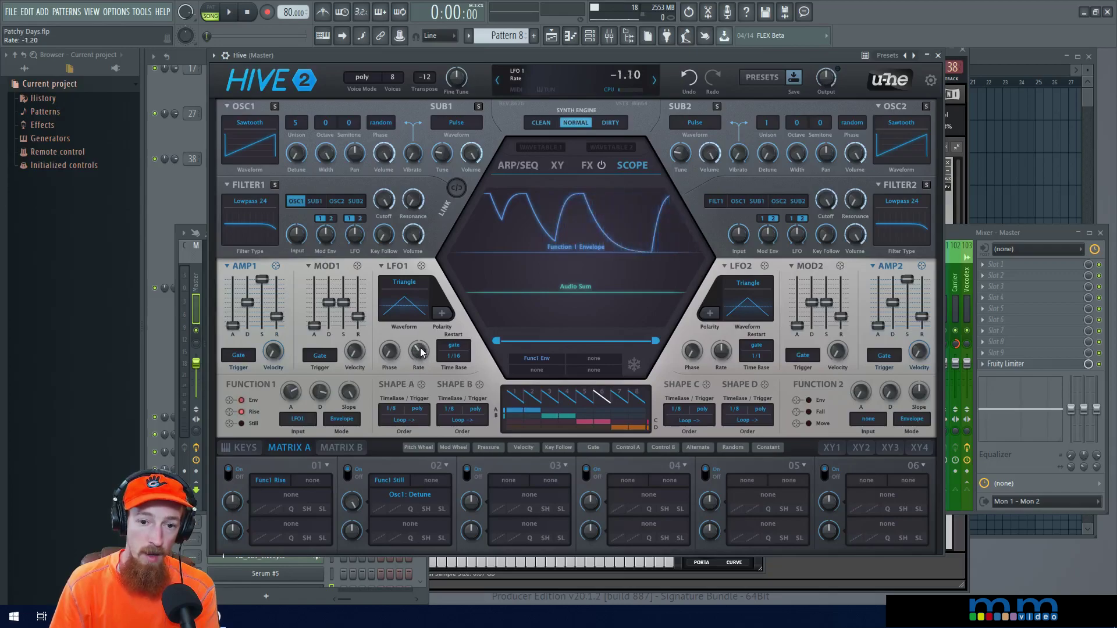
{"action": "left_click_drag", "start_coordinate": [421, 350], "coordinate": [421, 346]}
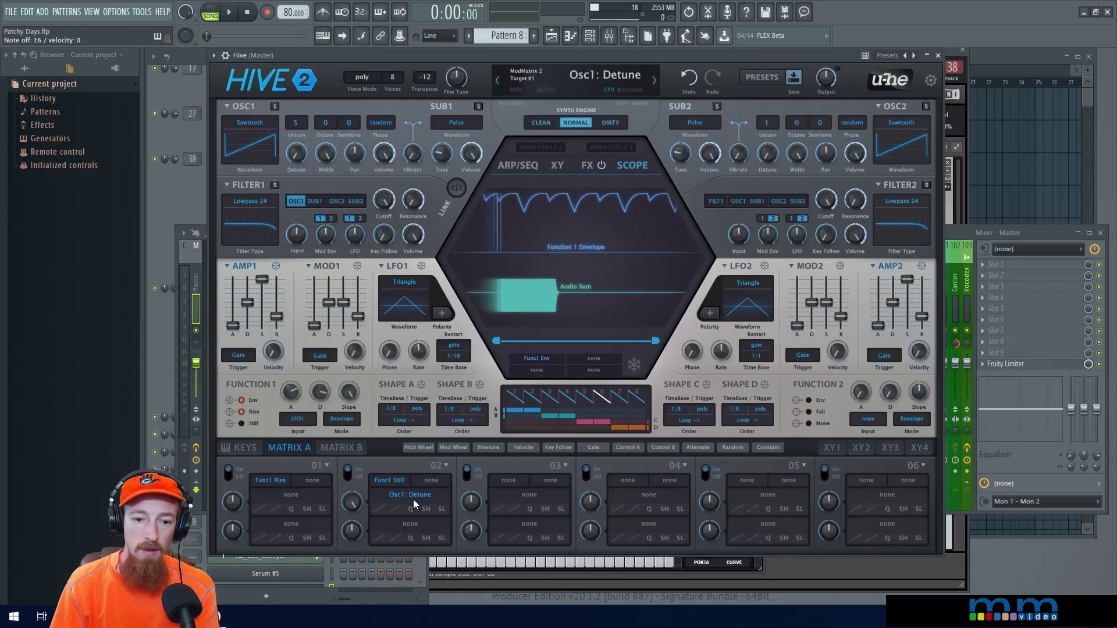
Remove the Still signal's modulation of Oscillator 1's detune and assign Function 1's Env signal to that detune instead
{"action": "right_click", "coordinate": [229, 424]}
{"action": "mouse_move", "coordinate": [279, 431]}
{"action": "left_click", "coordinate": [384, 432]}
{"action": "left_click_drag", "start_coordinate": [228, 400], "coordinate": [308, 76]}
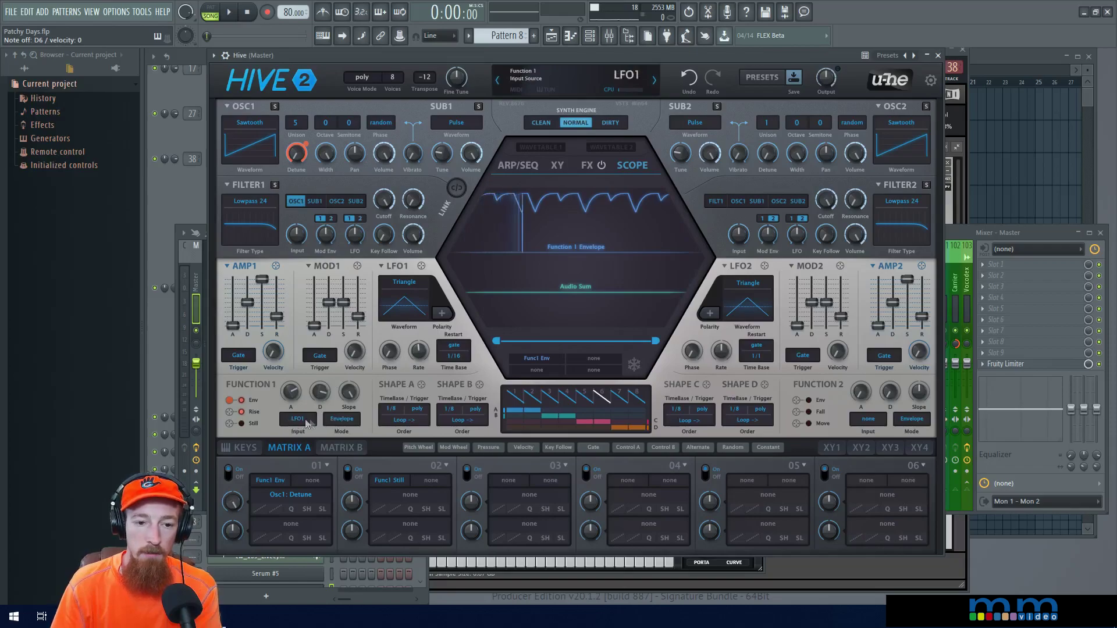
Set Function 1's mode to One Shot and reshape its envelope with a shorter decay and a slope of 34.00
{"action": "left_click", "coordinate": [336, 420]}
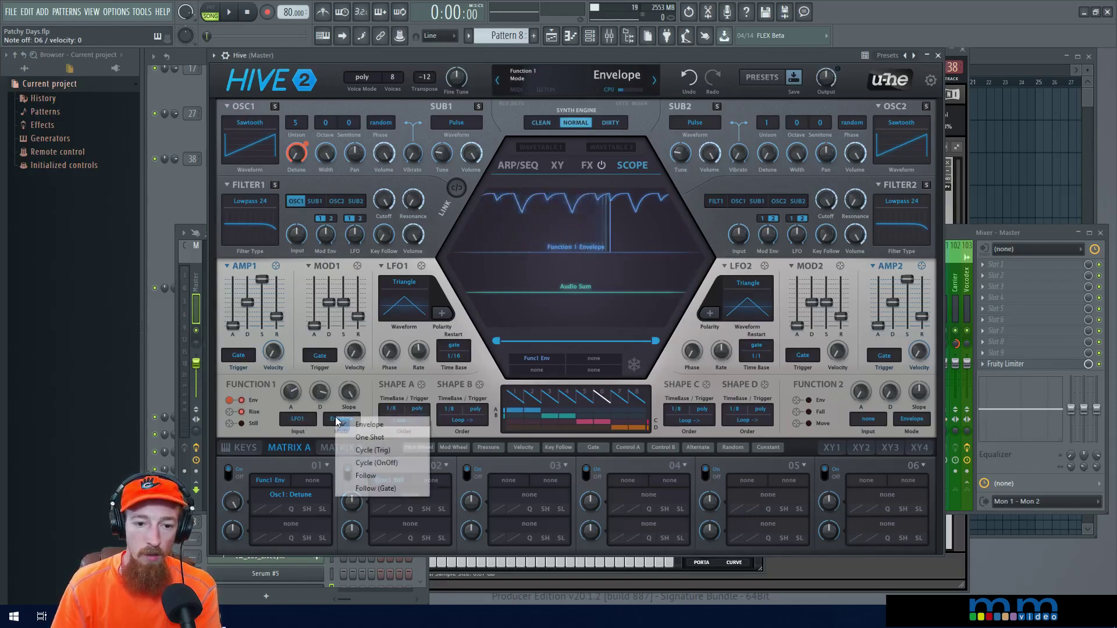
{"action": "left_click", "coordinate": [369, 437]}
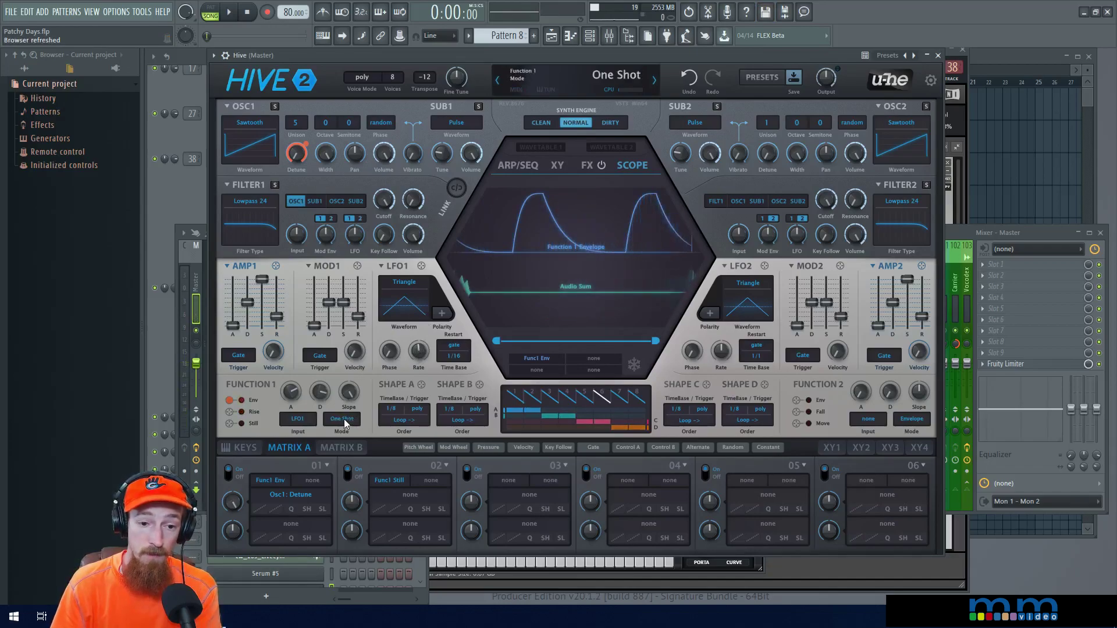
{"action": "left_click_drag", "start_coordinate": [319, 398], "coordinate": [325, 471]}
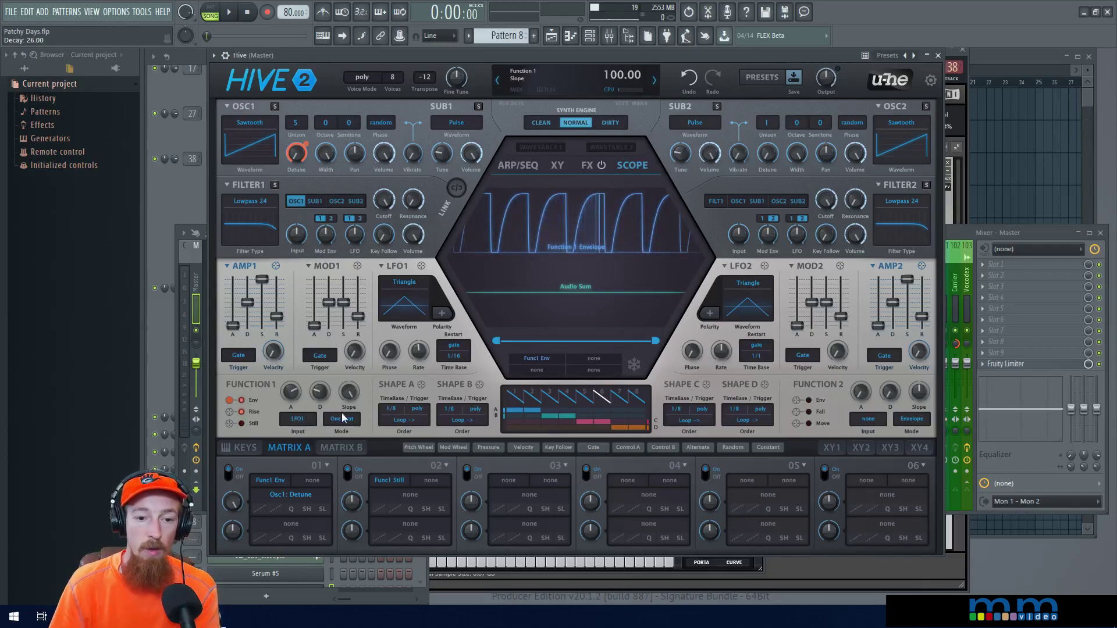
{"action": "mouse_move", "coordinate": [353, 401]}
{"action": "left_mouse_down"}
{"action": "mouse_move", "coordinate": [354, 417]}
{"action": "mouse_move", "coordinate": [354, 403]}
{"action": "left_mouse_up"}
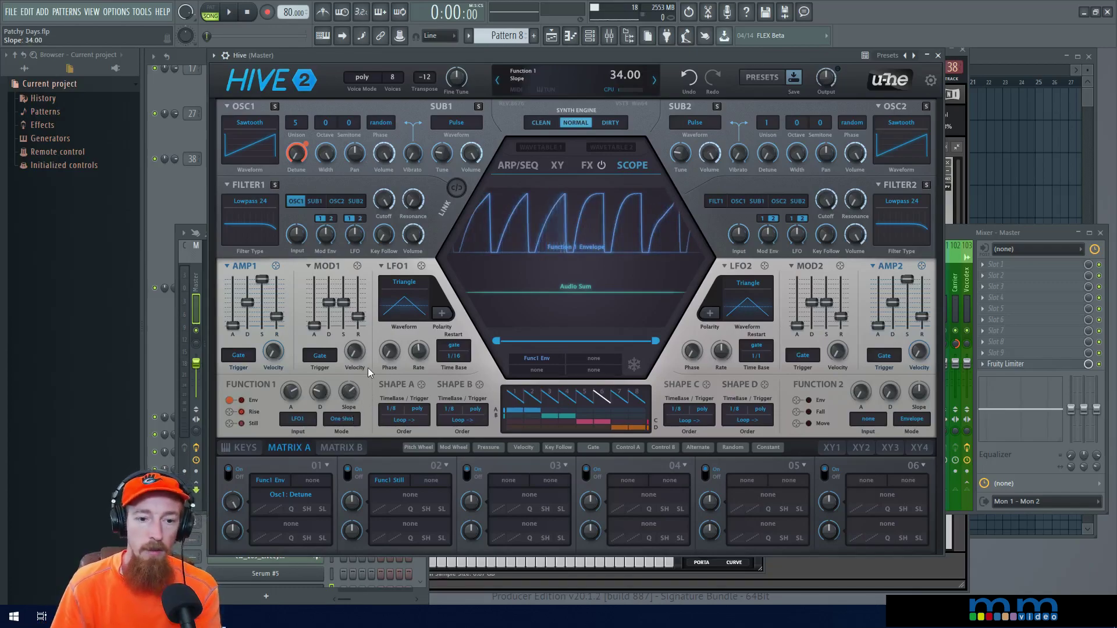
{"action": "left_click_drag", "start_coordinate": [320, 393], "coordinate": [321, 379]}
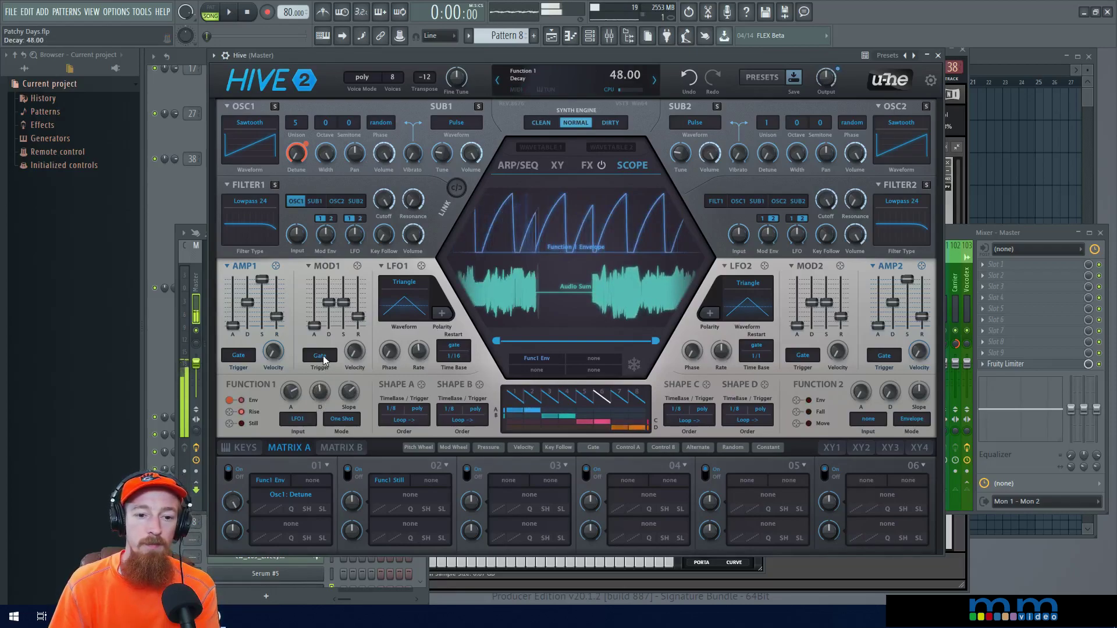
Set Function 1's mode to Cycle (Trig) and audition it with the envelope in the scope
{"action": "left_click", "coordinate": [339, 419]}
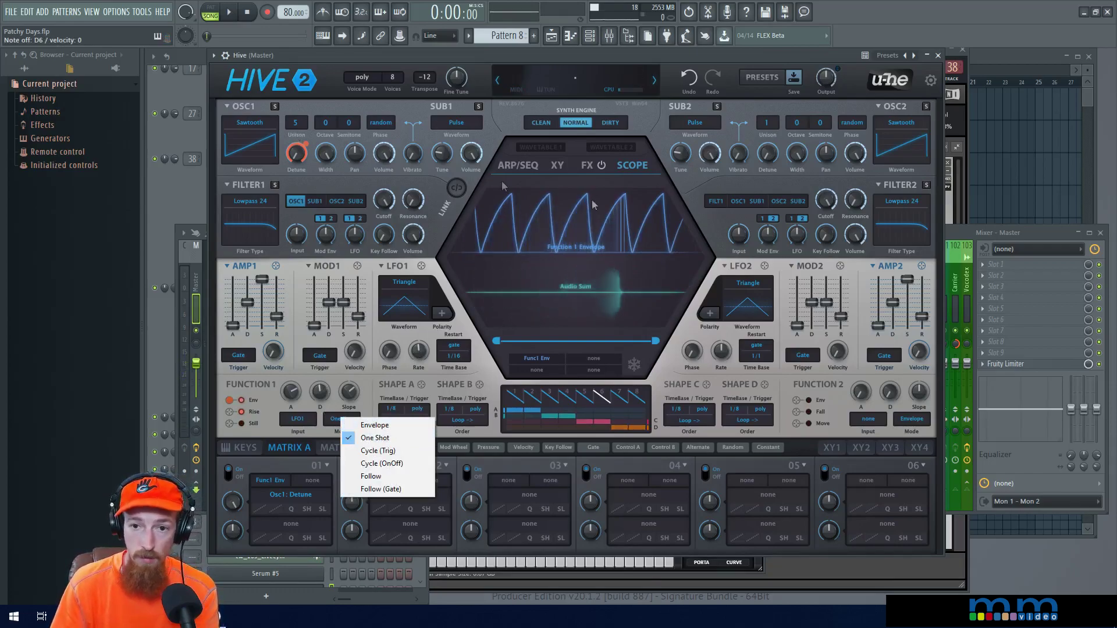
{"action": "left_click", "coordinate": [337, 421]}
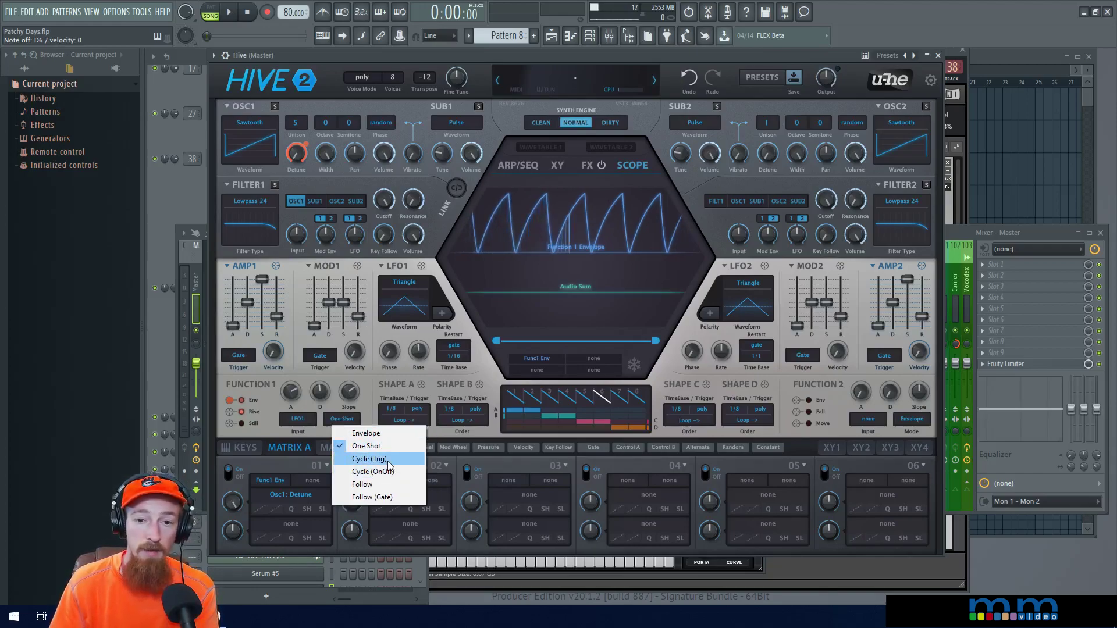
{"action": "left_click", "coordinate": [369, 459]}
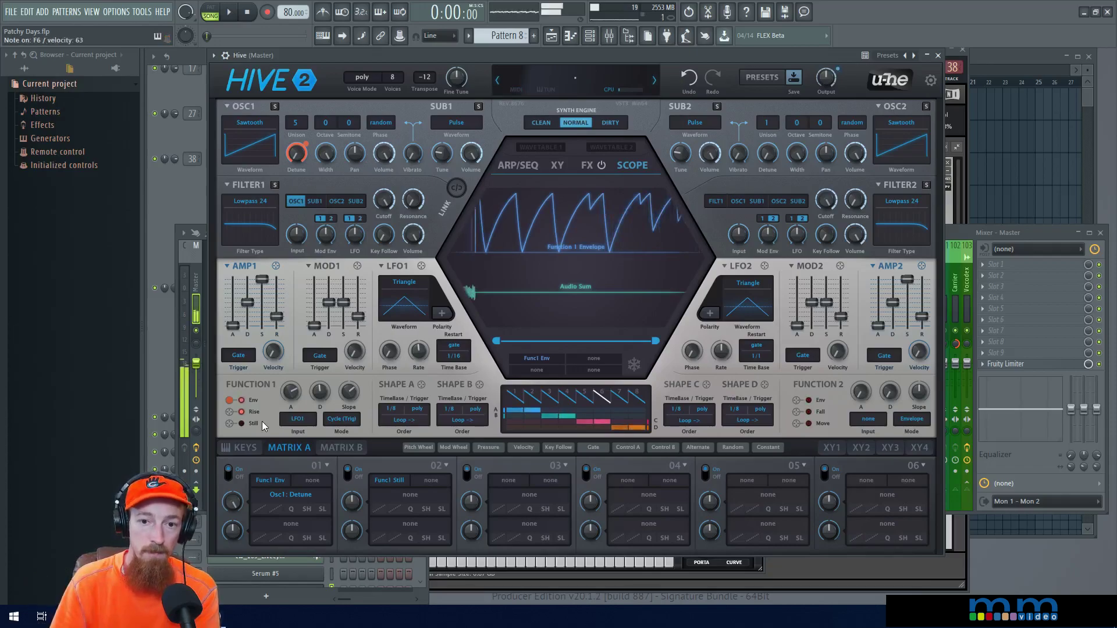
Set Function 1's mode to Cycle (OnOff), comparing it with Cycle (Trig) in the scope
{"action": "mouse_move", "coordinate": [330, 389]}
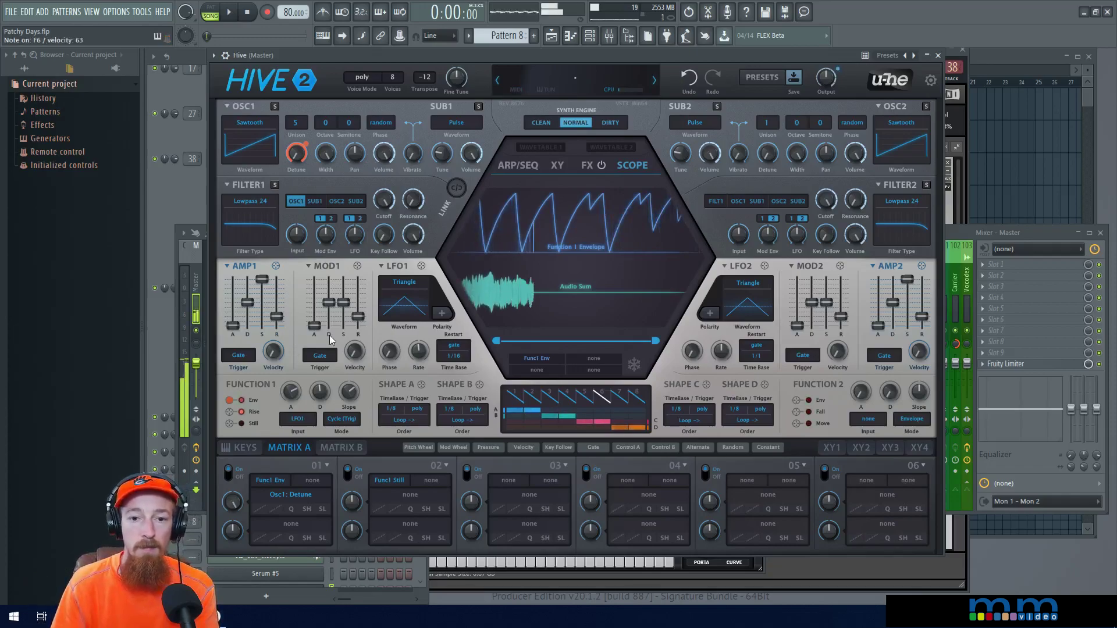
{"action": "left_click", "coordinate": [337, 420]}
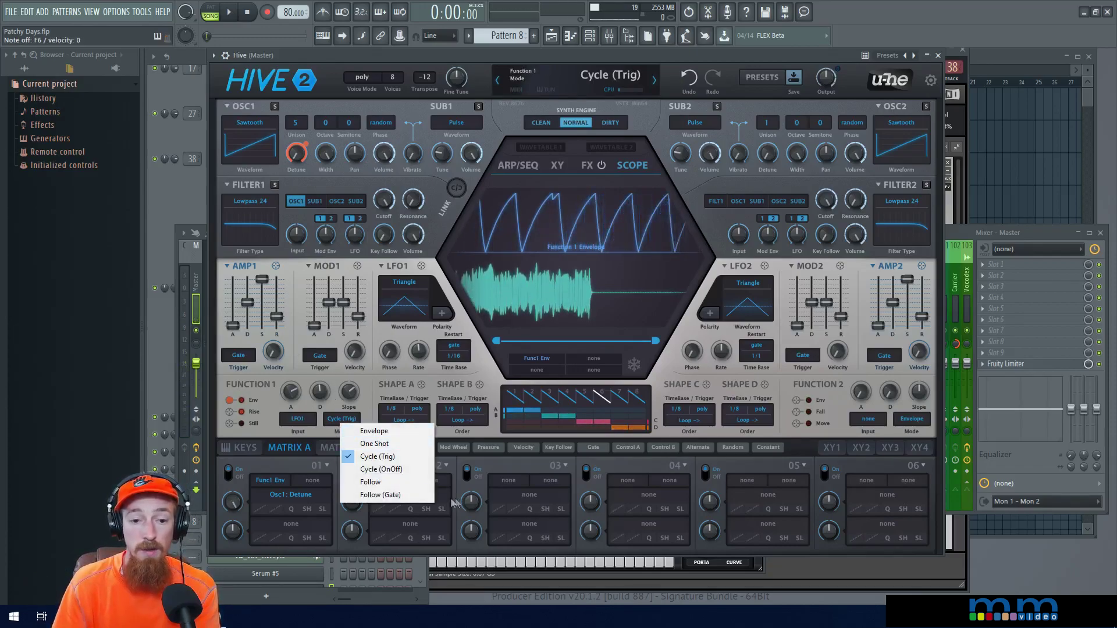
{"action": "left_click", "coordinate": [381, 469]}
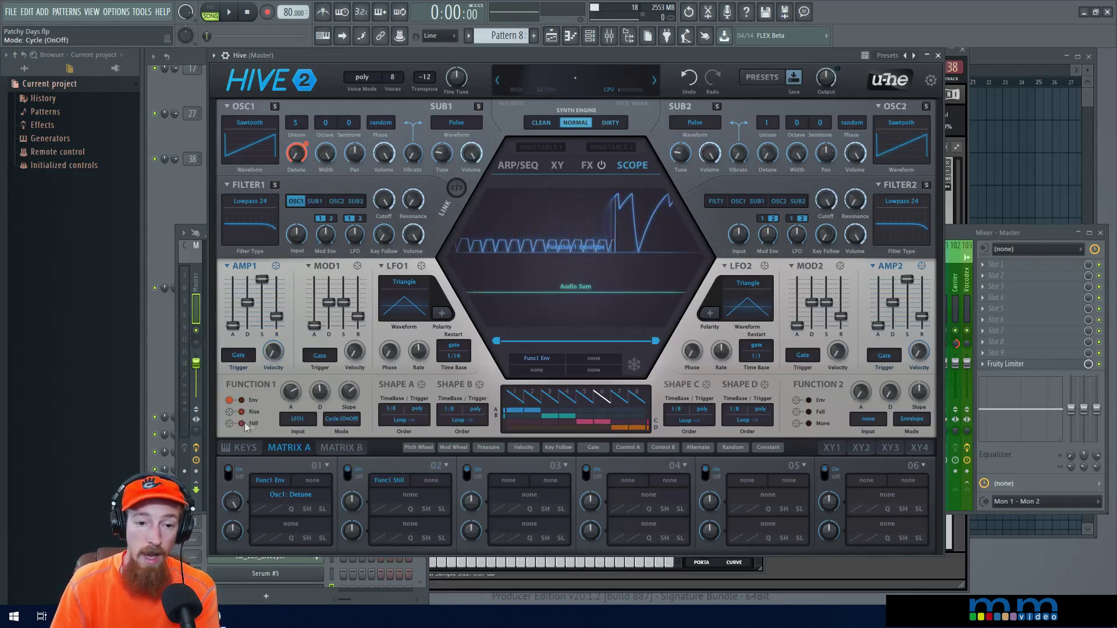
{"action": "left_click", "coordinate": [346, 422]}
{"action": "left_click", "coordinate": [386, 453]}
{"action": "left_click", "coordinate": [354, 421]}
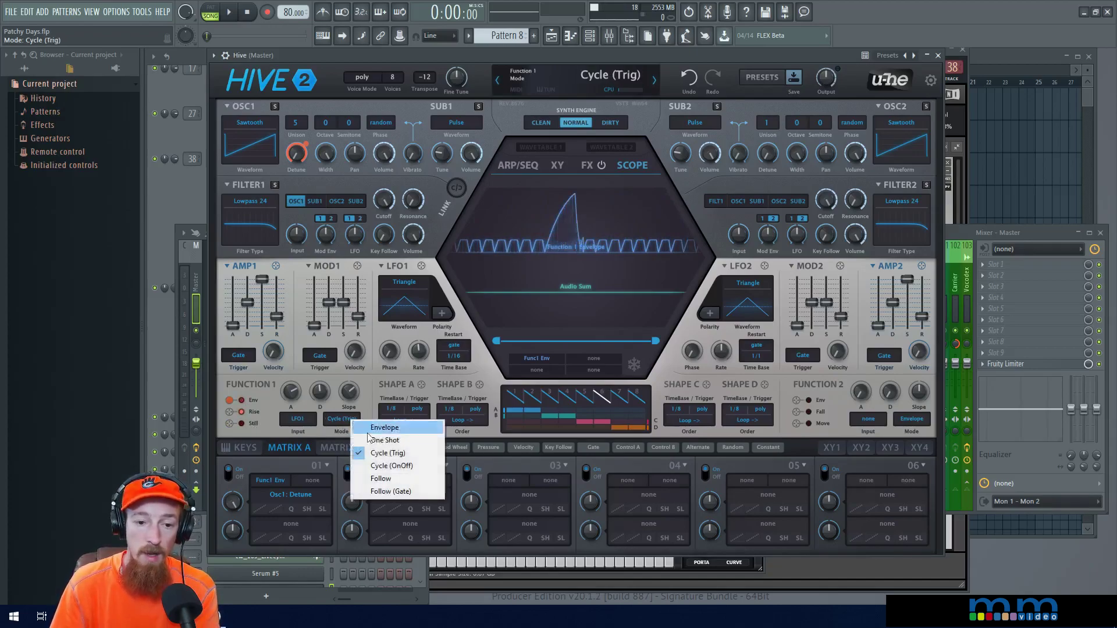
{"action": "left_click", "coordinate": [388, 466]}
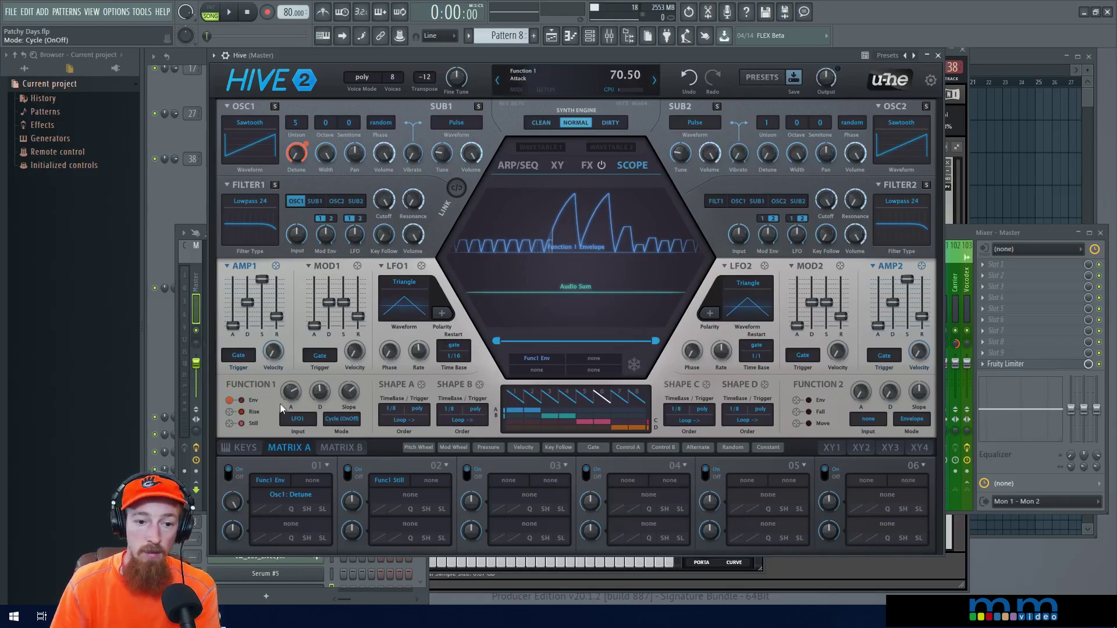
Set Function 1's slope to 4.00 and decay to 15.50, and adjust LFO 1's rate while auditioning the on/off cycling
{"action": "left_click_drag", "start_coordinate": [348, 391], "coordinate": [348, 409]}
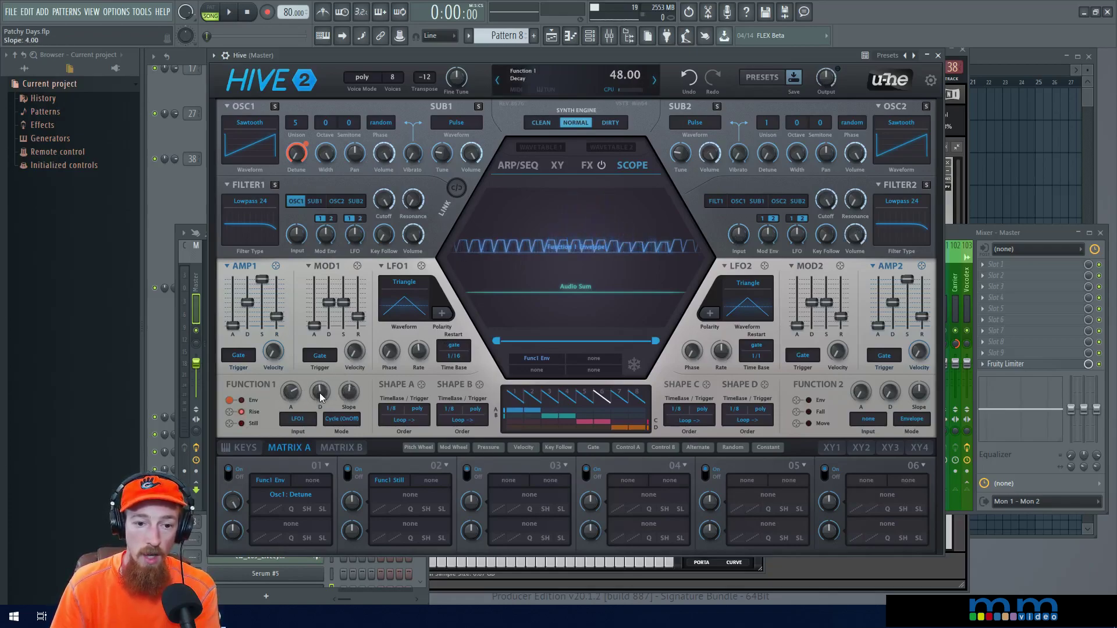
{"action": "left_click_drag", "start_coordinate": [316, 434], "coordinate": [317, 431]}
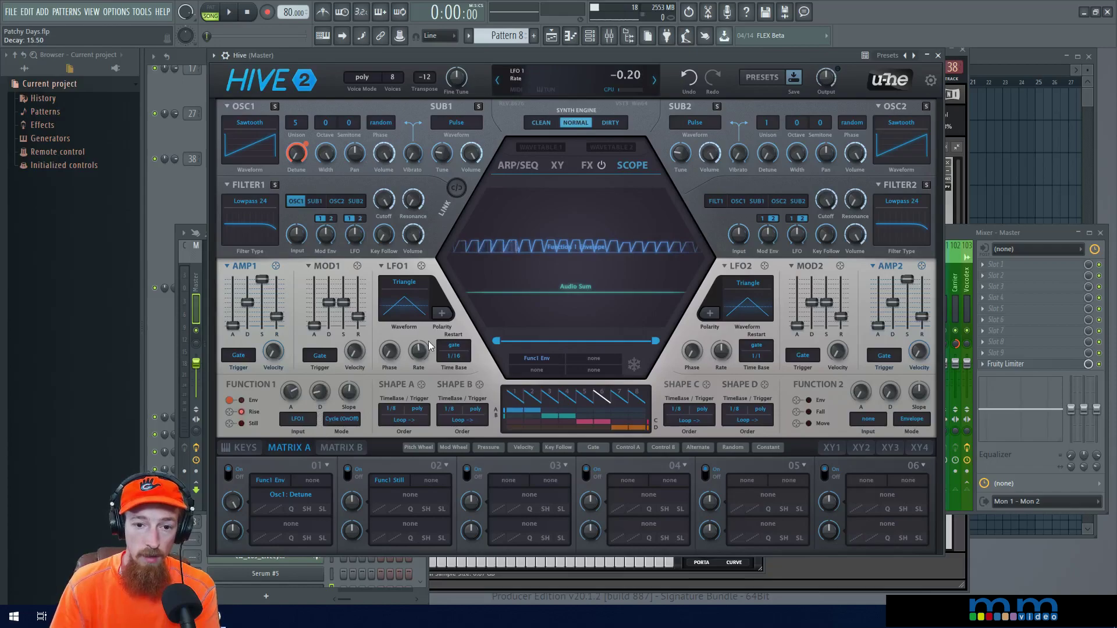
{"action": "left_click_drag", "start_coordinate": [416, 371], "coordinate": [417, 372]}
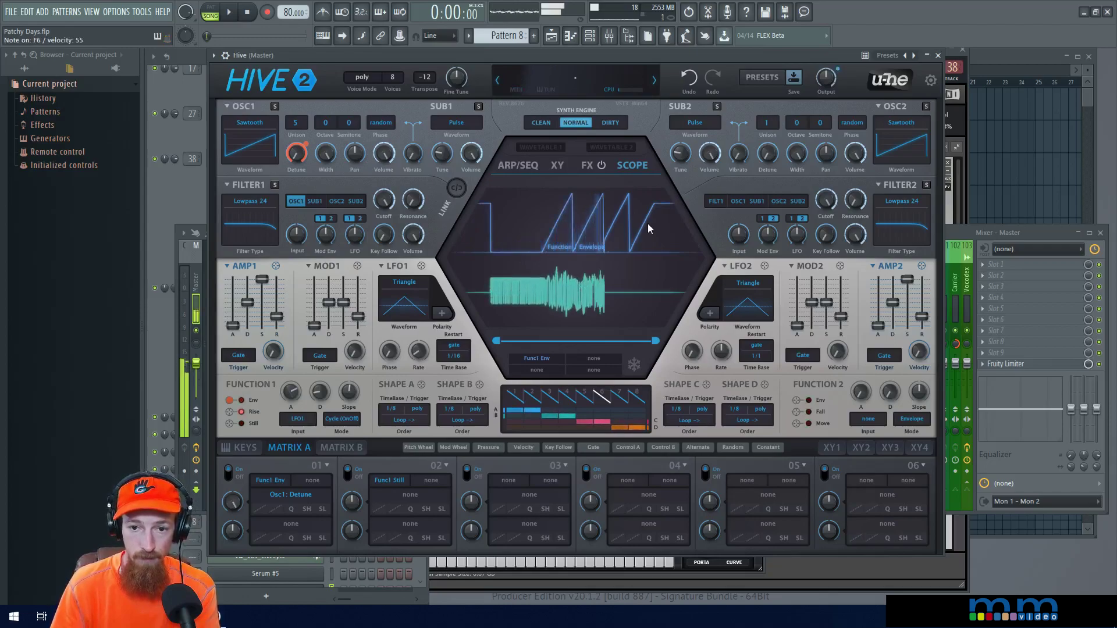
Switch Function 1's mode to Follow and choose Amp1 as its input source
{"action": "left_click", "coordinate": [342, 420]}
{"action": "left_click", "coordinate": [372, 479]}
{"action": "left_click", "coordinate": [342, 418]}
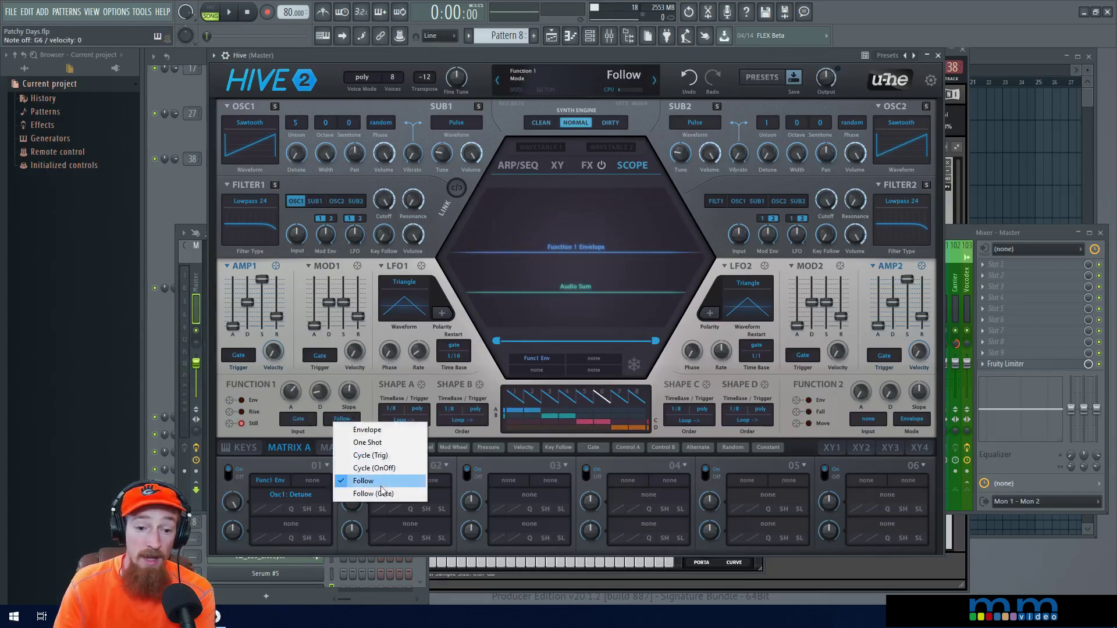
{"action": "left_click", "coordinate": [317, 431]}
{"action": "left_click", "coordinate": [309, 420]}
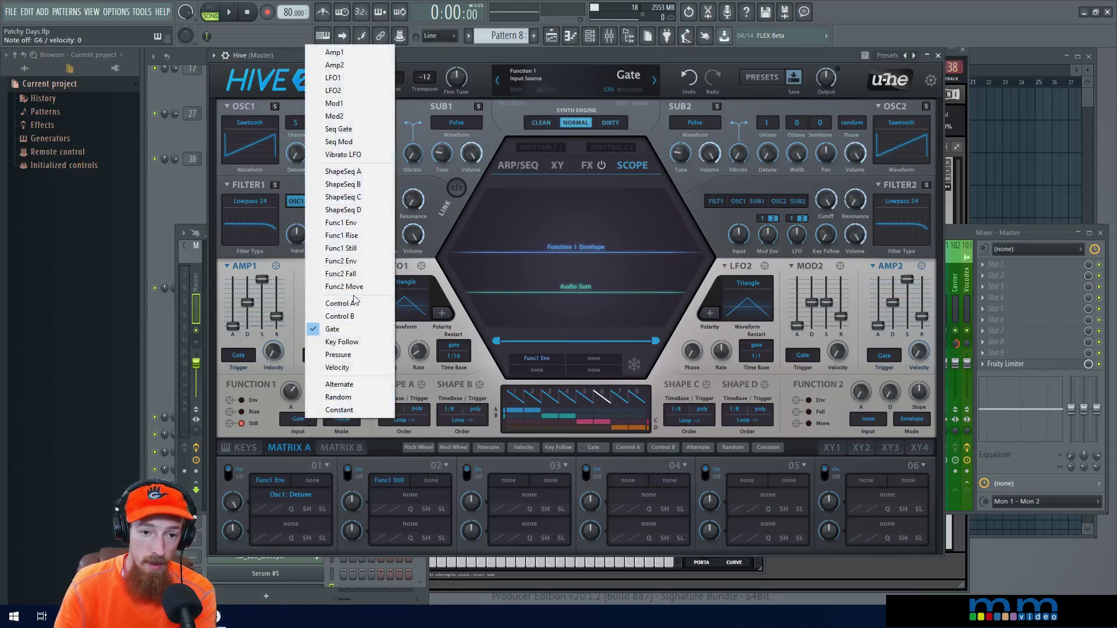
{"action": "left_click", "coordinate": [356, 53]}
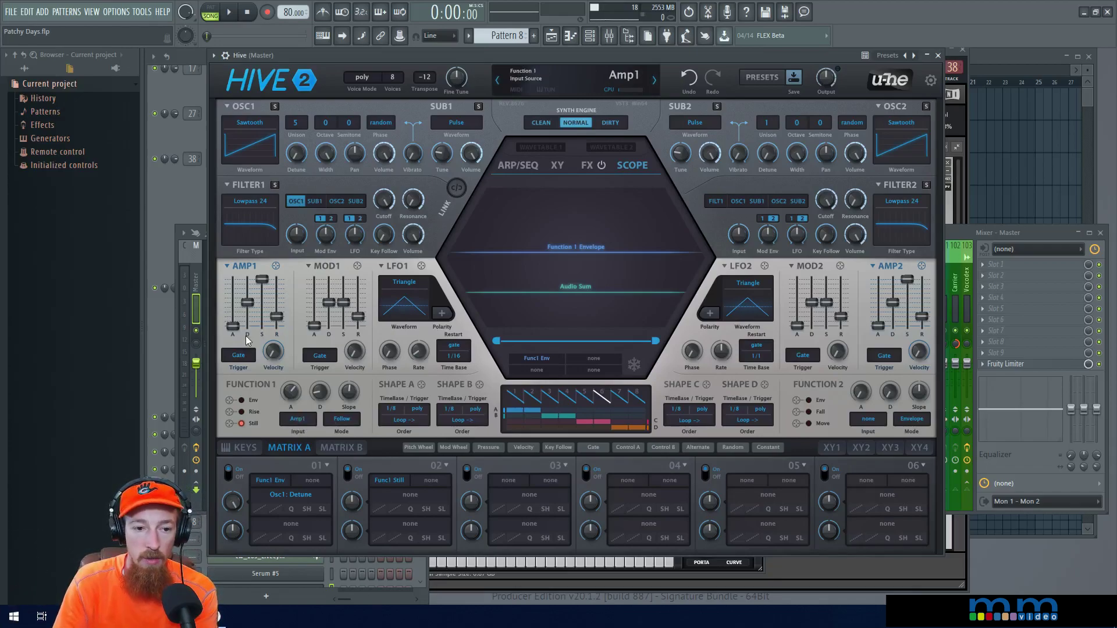
Play notes to compare the follower's response in the scope, setting Function 1's attack to 0.00
{"action": "key", "text": "t"}
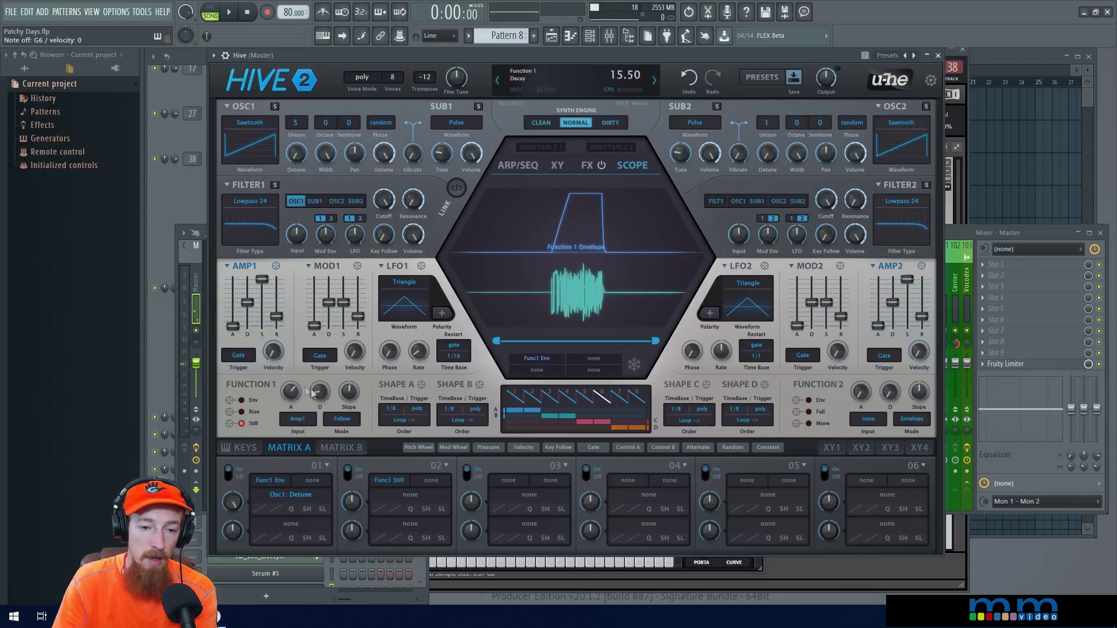
{"action": "left_click_drag", "start_coordinate": [292, 402], "coordinate": [294, 461]}
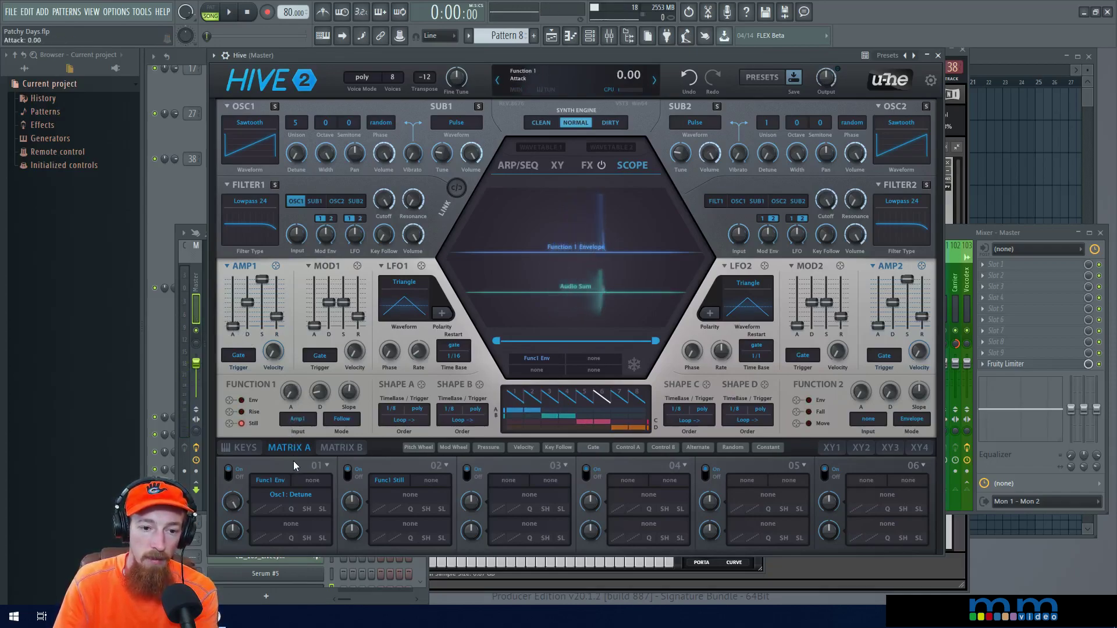
{"action": "key", "text": "t"}
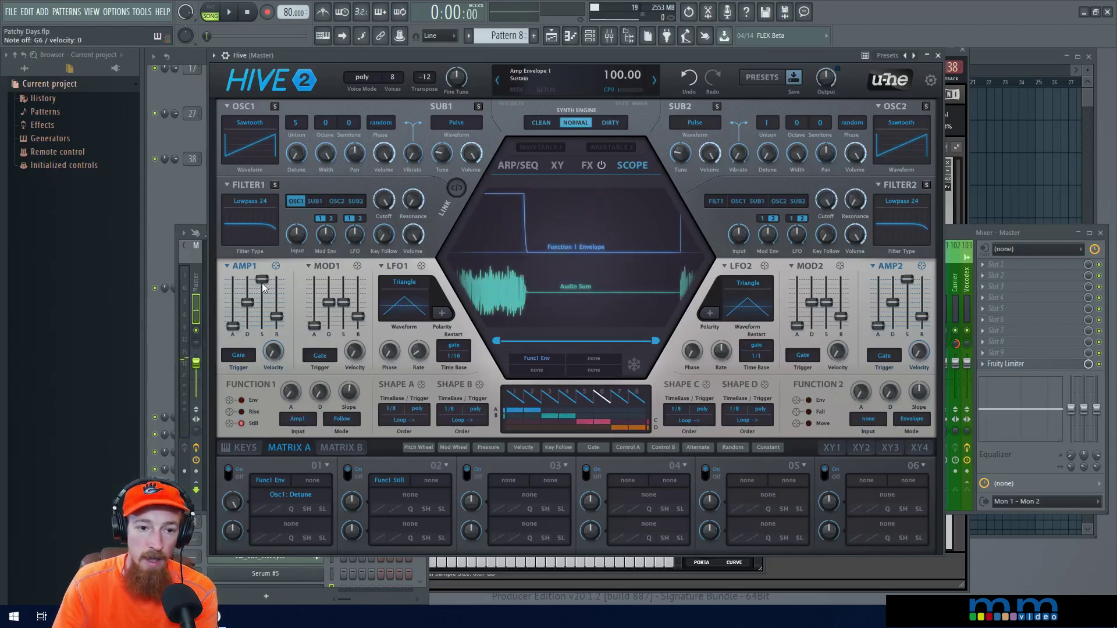
Sweep Amp 1's sustain while playing, return it to 100.00, and lengthen the Amp 1 release to see the follower track it
{"action": "left_click_drag", "start_coordinate": [263, 283], "coordinate": [260, 322]}
{"action": "left_click_drag", "start_coordinate": [265, 277], "coordinate": [272, 268]}
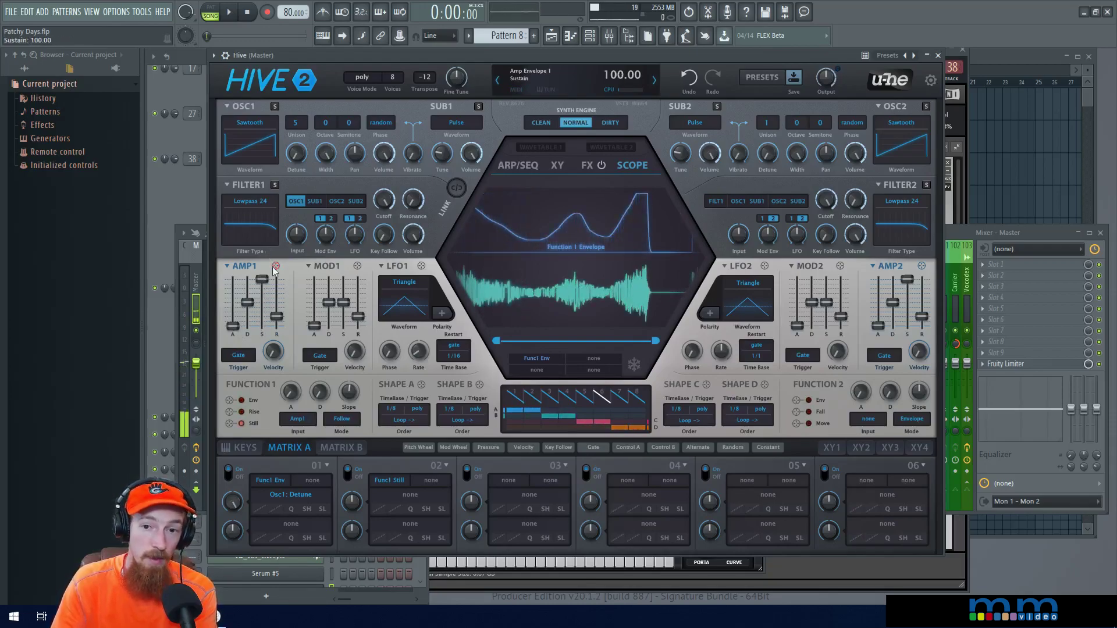
{"action": "left_click", "coordinate": [343, 420]}
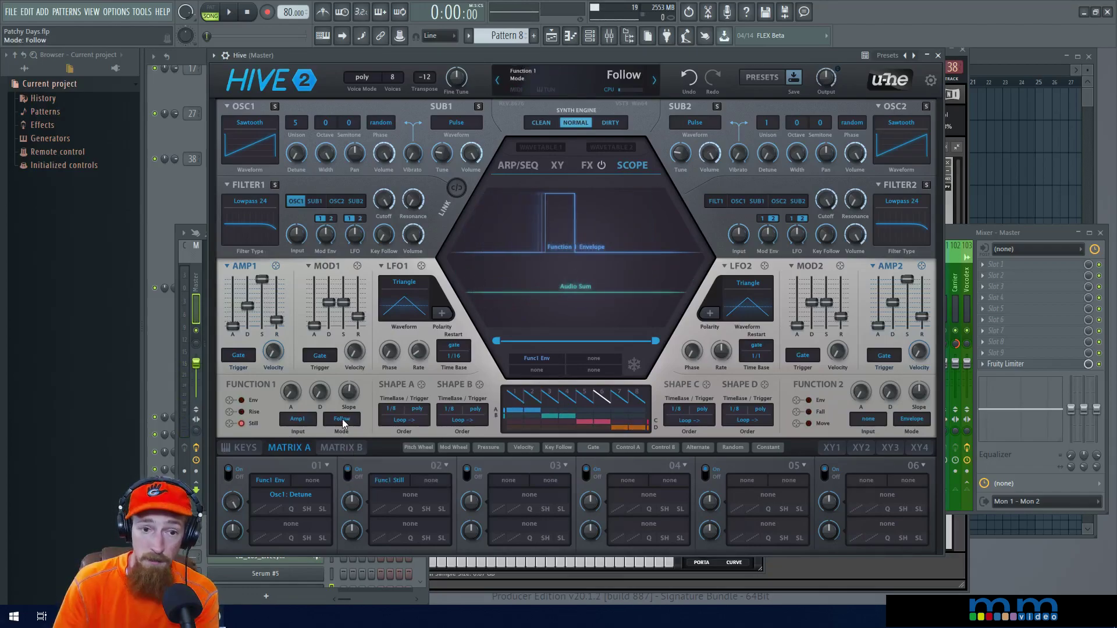
{"action": "left_click", "coordinate": [341, 420]}
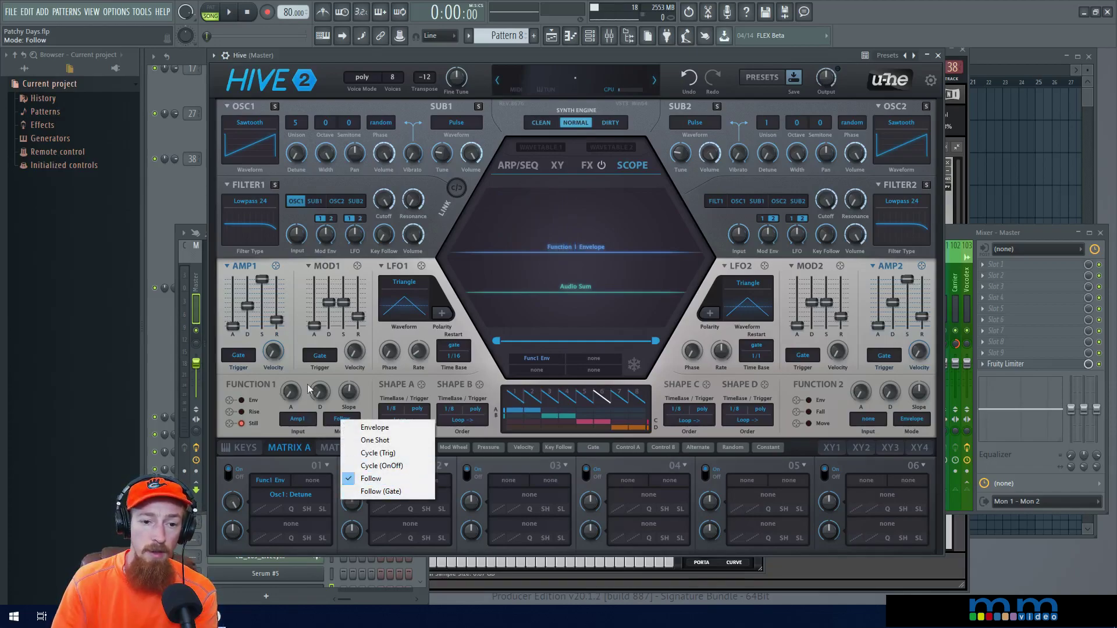
{"action": "left_click", "coordinate": [277, 326]}
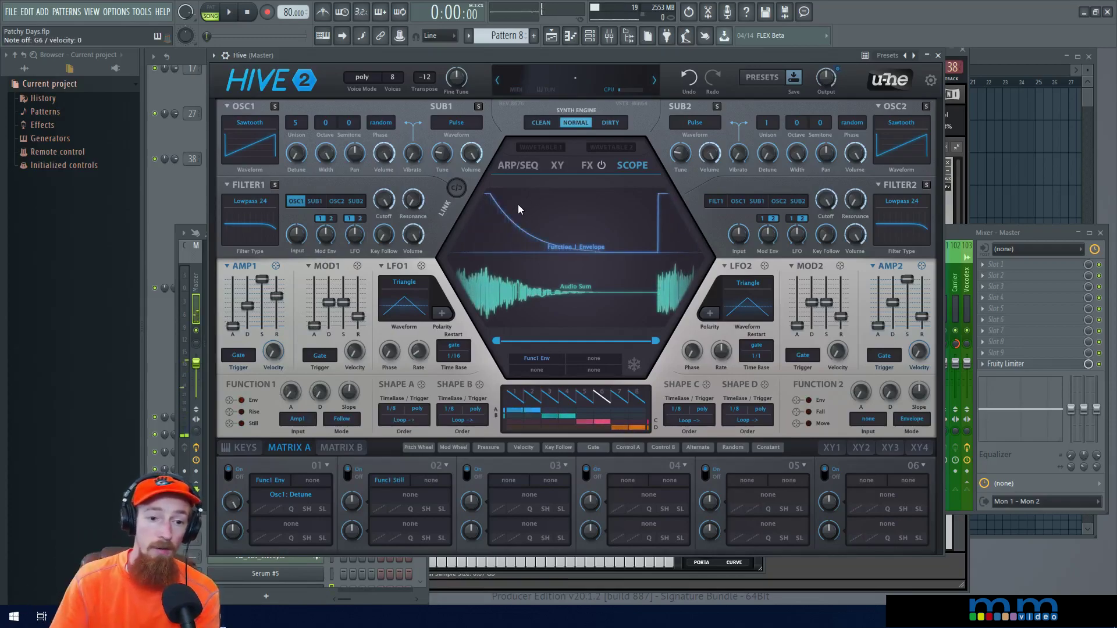
Set Function 1's mode to Follow (Gate) and audition its on/off response to Amp1 in the scope
{"action": "left_click", "coordinate": [340, 420]}
{"action": "left_click", "coordinate": [382, 492]}
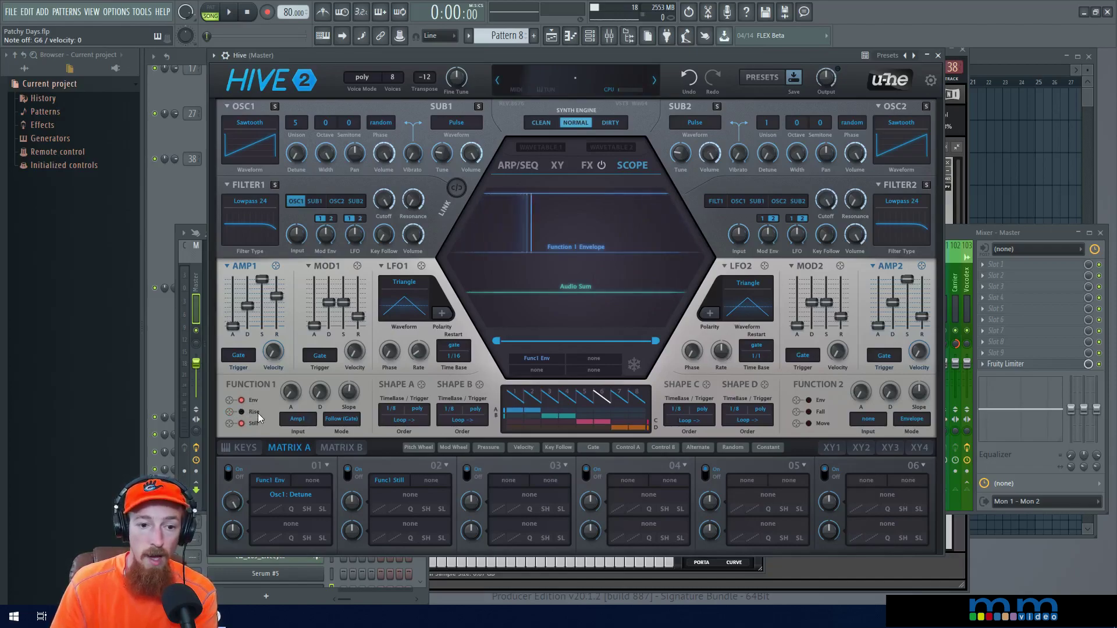
{"action": "left_click", "coordinate": [341, 419]}
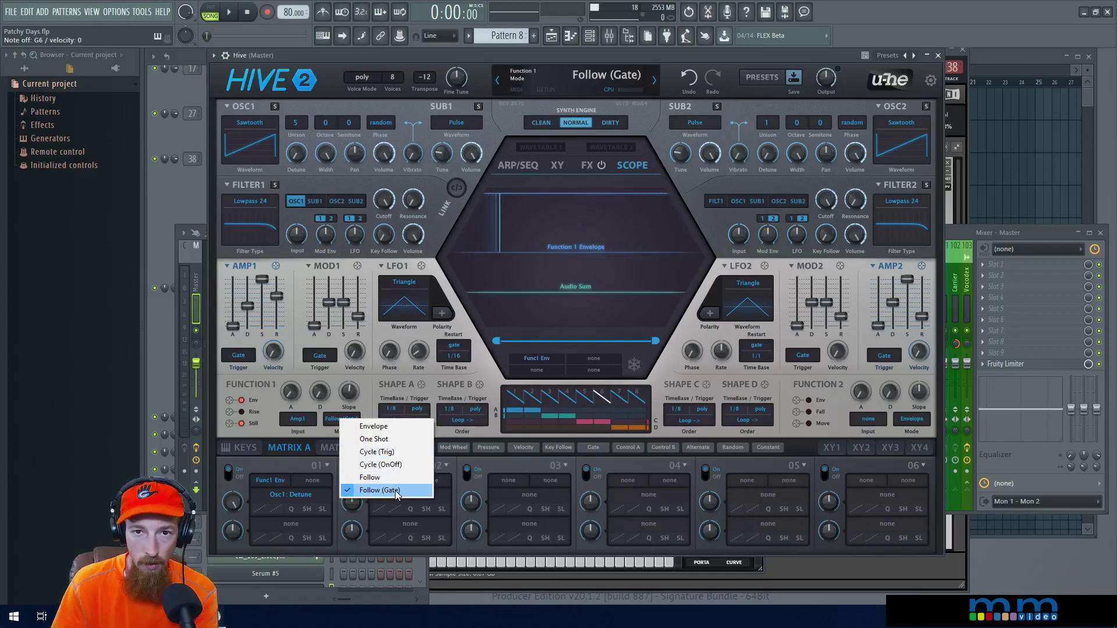
{"action": "left_click", "coordinate": [275, 408]}
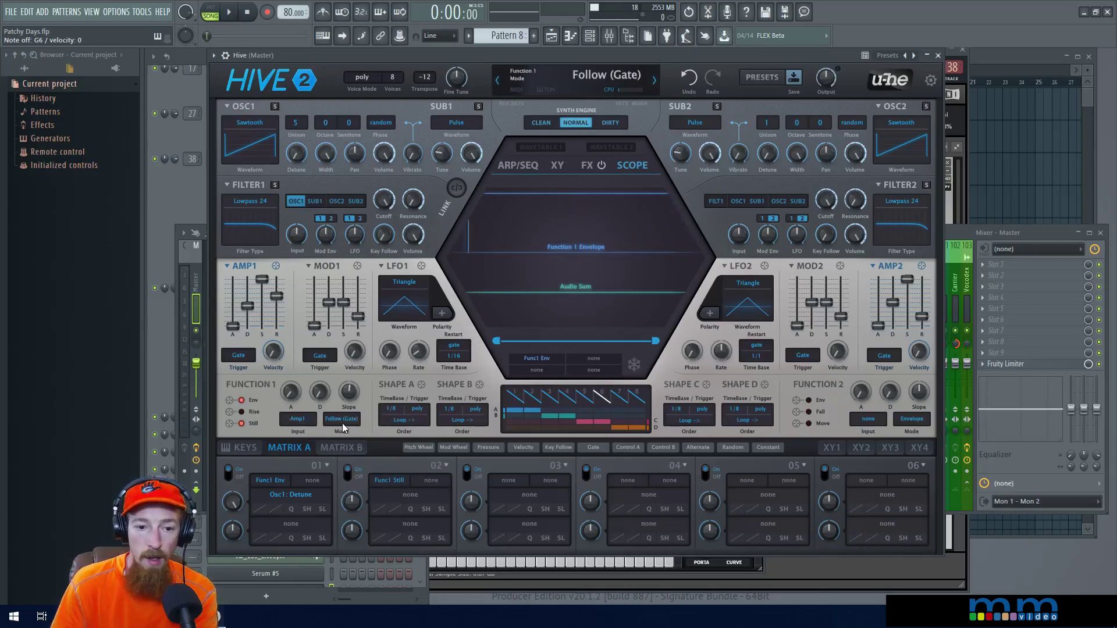
{"action": "left_click", "coordinate": [343, 427]}
{"action": "left_click", "coordinate": [277, 418]}
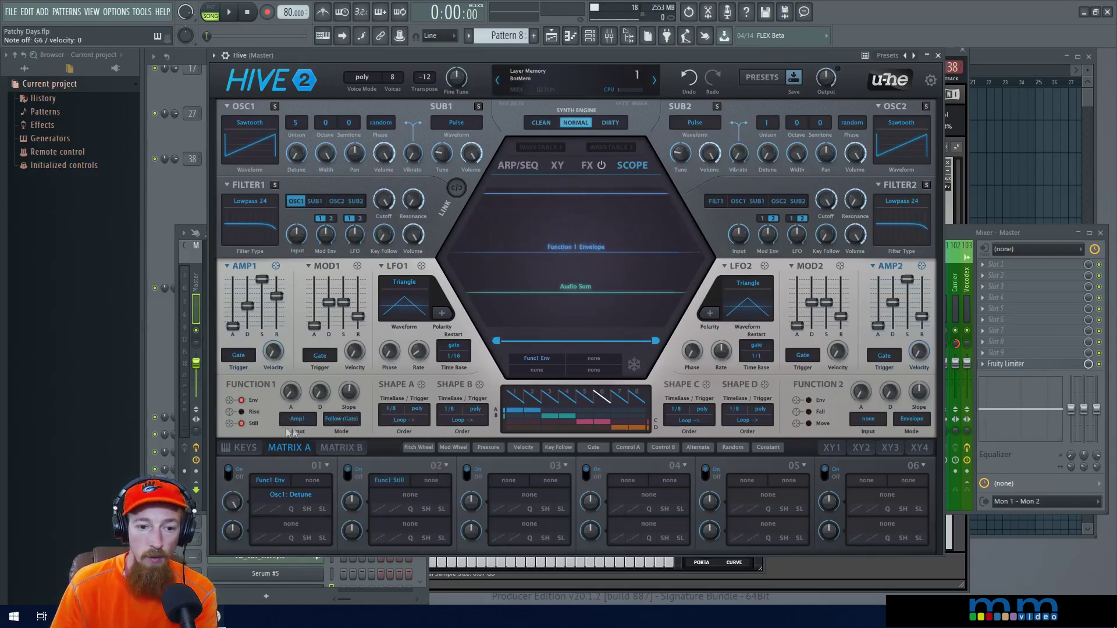
Change Function 1's input source to LFO1 and compare the Follow and Follow (Gate) modes in the scope
{"action": "left_click", "coordinate": [297, 419]}
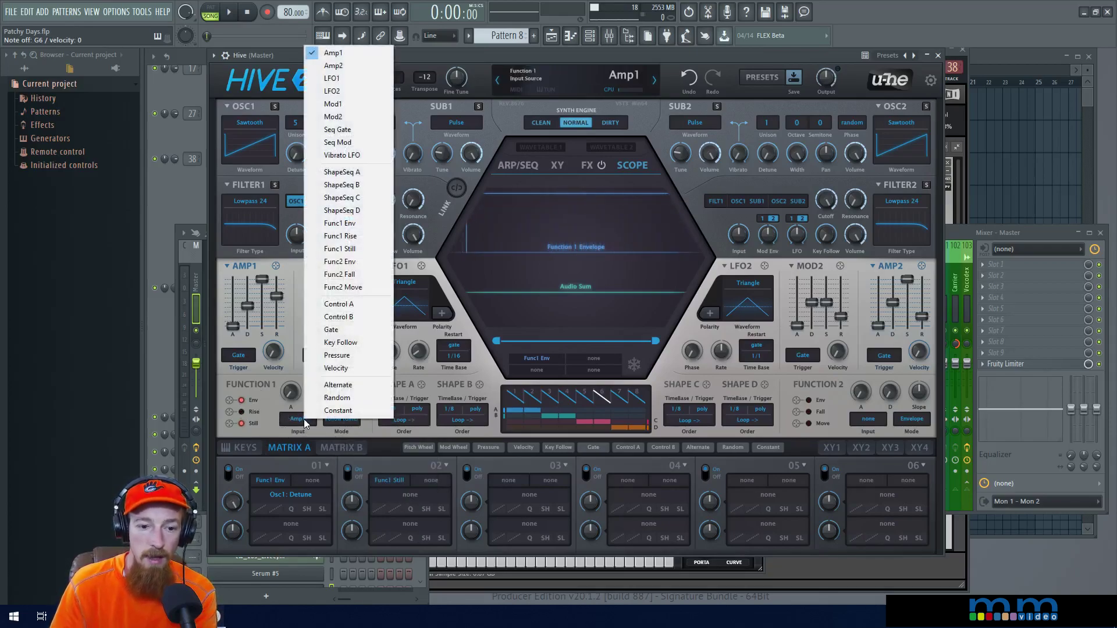
{"action": "left_click", "coordinate": [361, 85]}
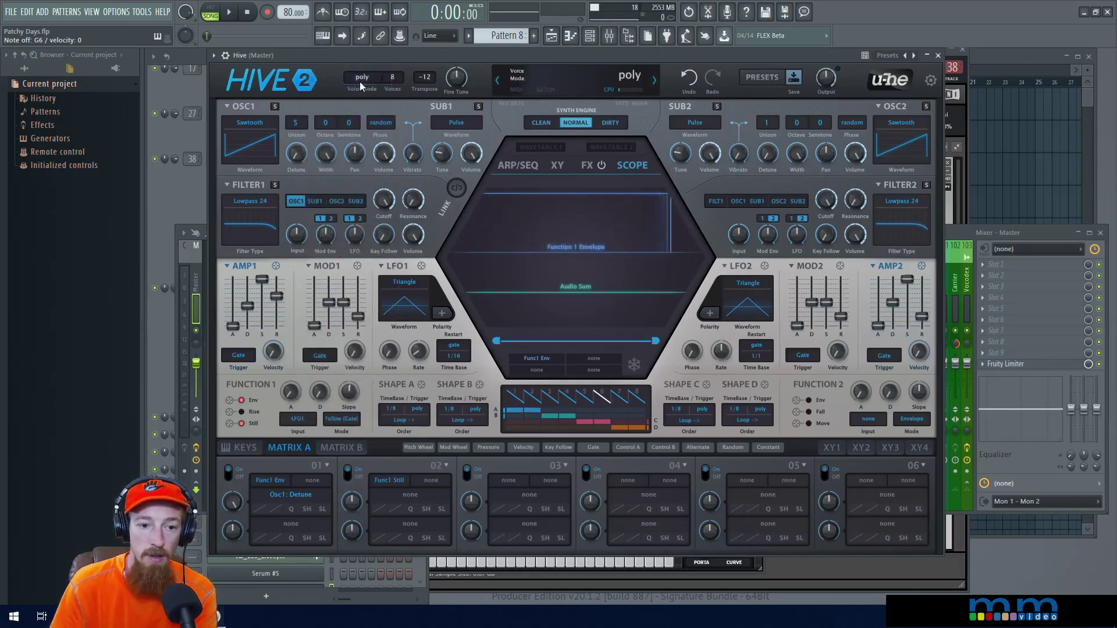
{"action": "left_click", "coordinate": [341, 419]}
{"action": "left_click", "coordinate": [367, 476]}
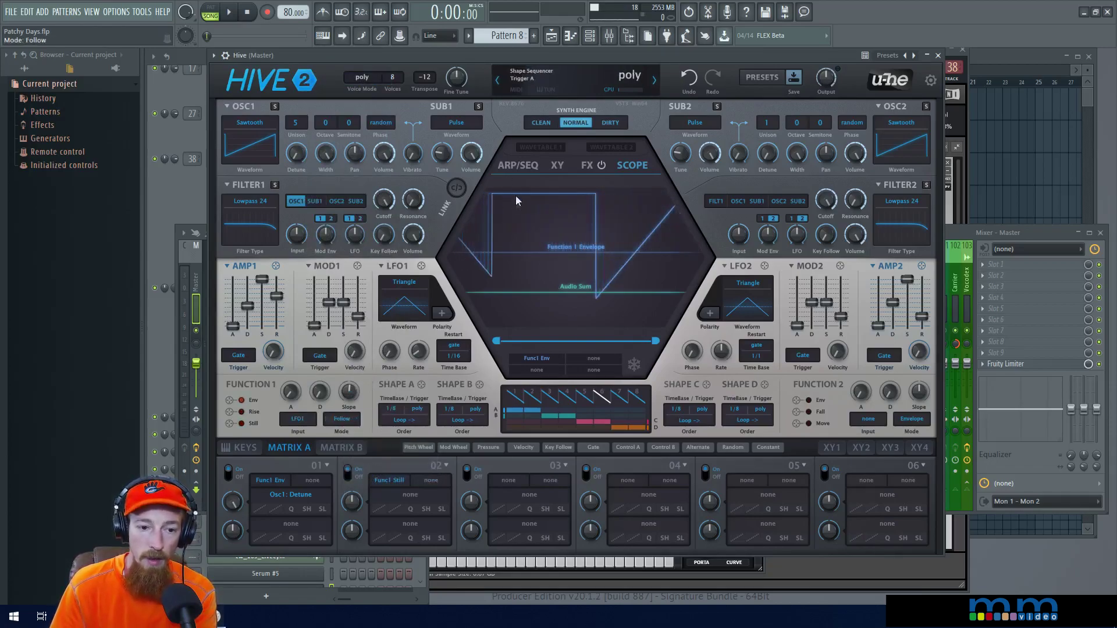
{"action": "left_click", "coordinate": [351, 421]}
{"action": "left_click", "coordinate": [392, 490]}
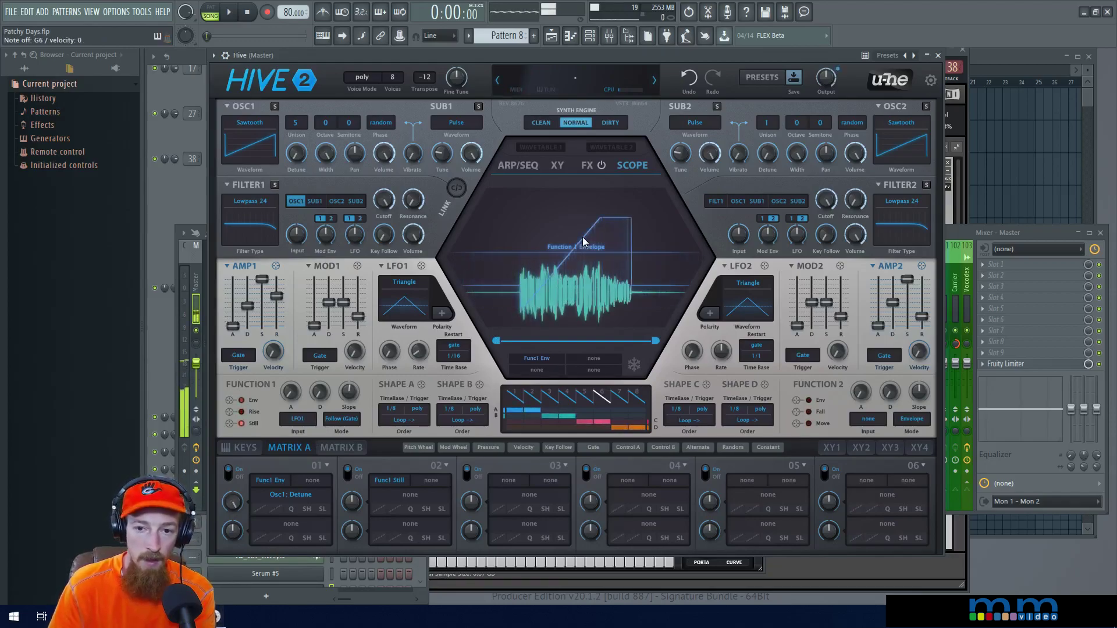
Set Function 1 to Envelope mode with Alternate as its input source, and display the Alternate signal in the scope
{"action": "left_click", "coordinate": [335, 420]}
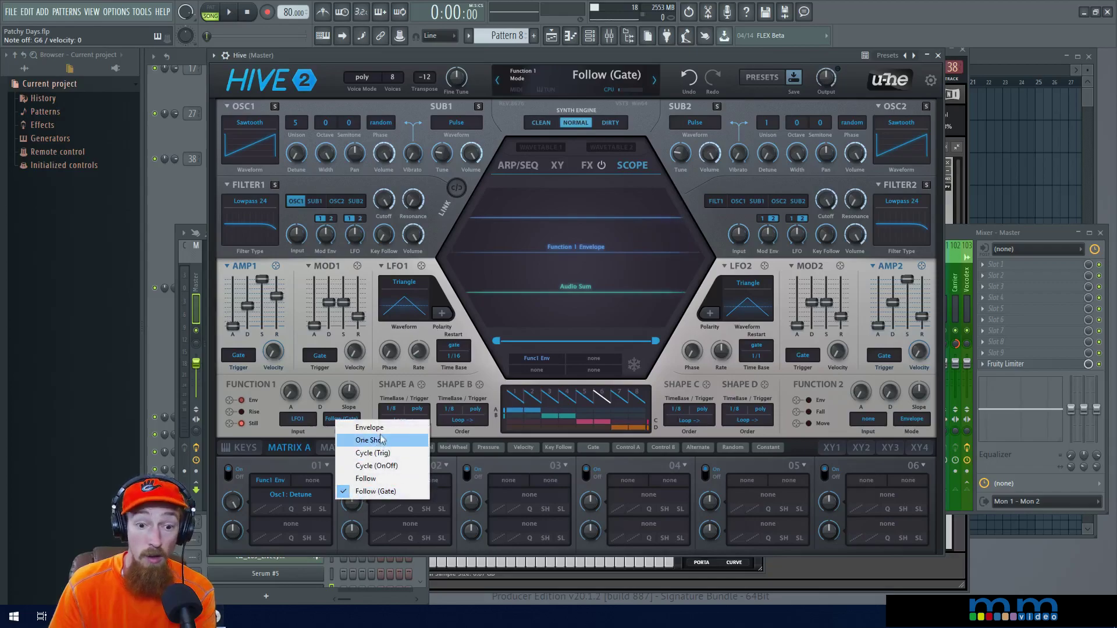
{"action": "left_click", "coordinate": [358, 427]}
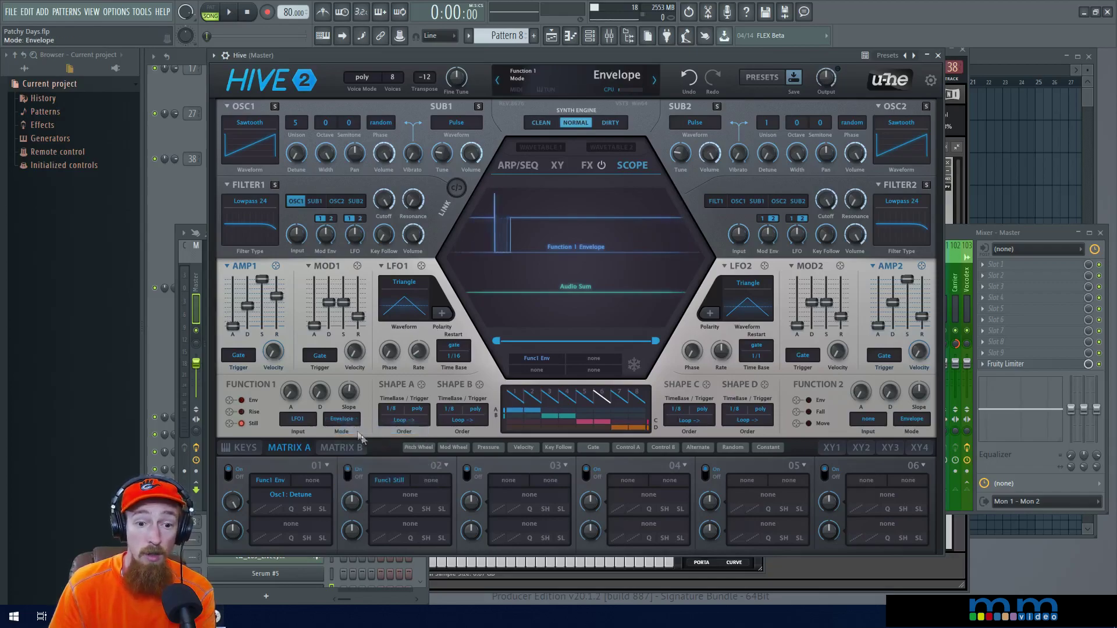
{"action": "left_click", "coordinate": [297, 419]}
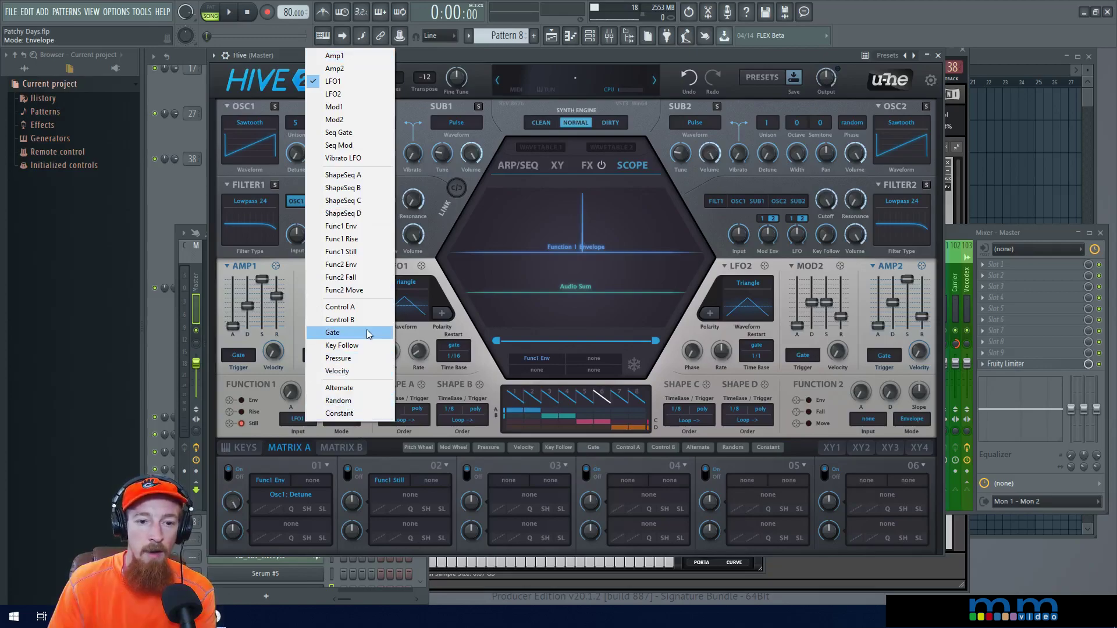
{"action": "left_click", "coordinate": [367, 391]}
{"action": "left_click", "coordinate": [550, 358]}
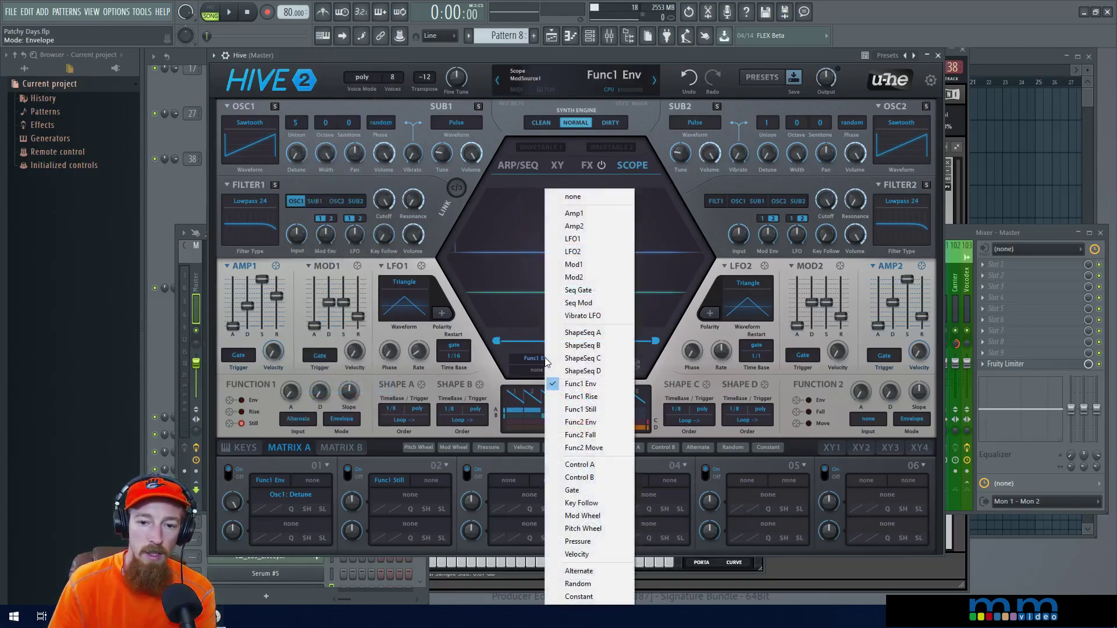
{"action": "left_click", "coordinate": [592, 572]}
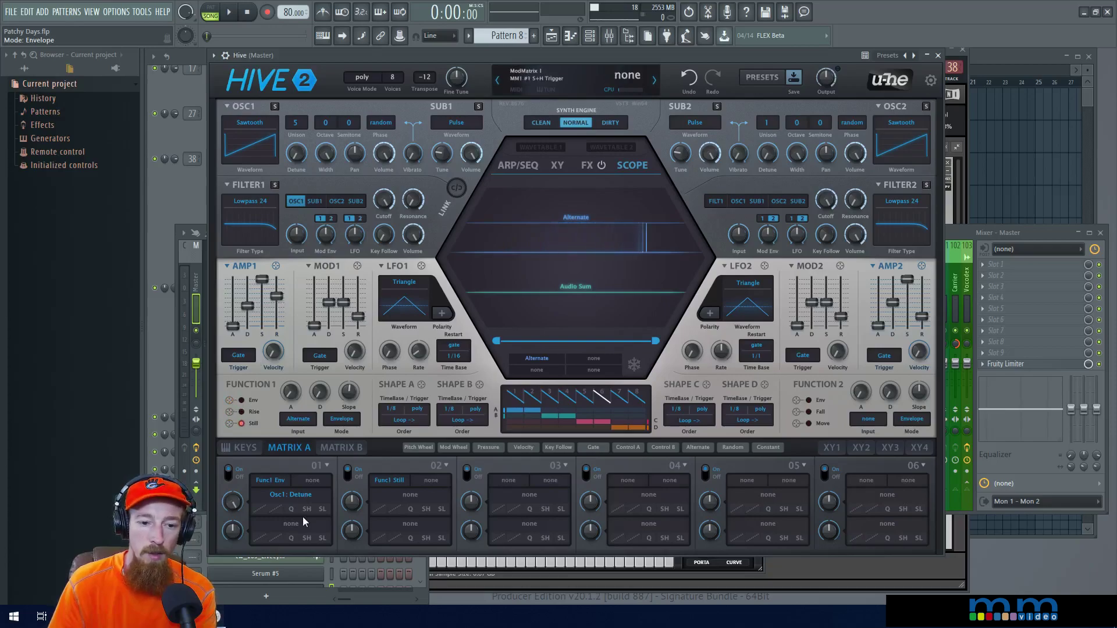
Adjust Function 1's attack and lengthen its decay while auditioning the Env modulation of Oscillator 1's detune with the Alternate input
{"action": "left_click", "coordinate": [229, 401]}
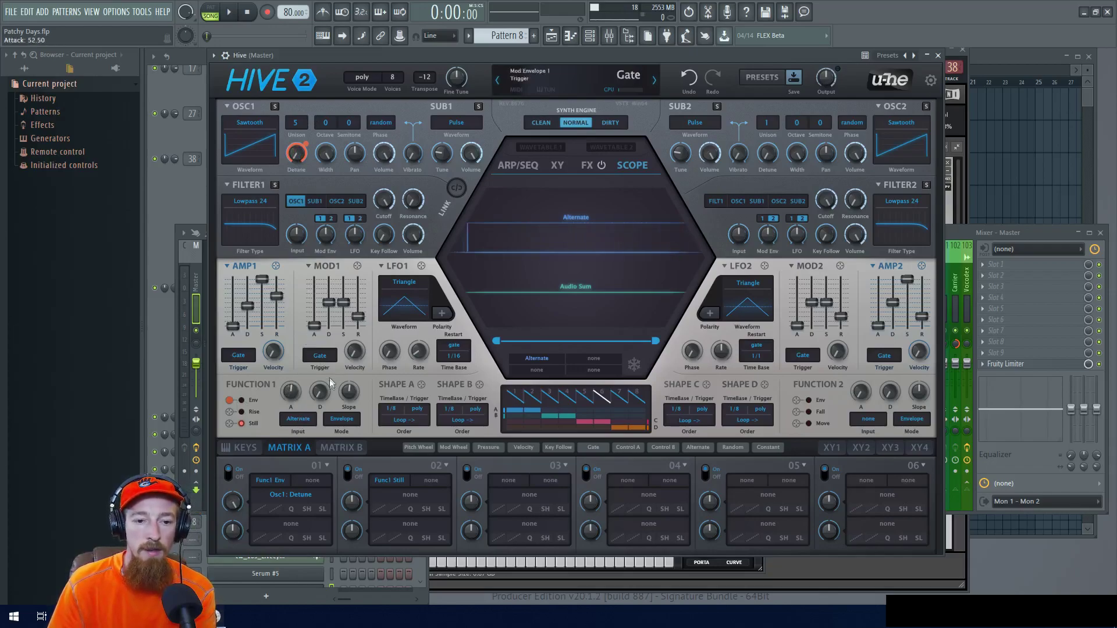
{"action": "left_click_drag", "start_coordinate": [321, 395], "coordinate": [321, 336]}
{"action": "left_click_drag", "start_coordinate": [318, 396], "coordinate": [317, 393]}
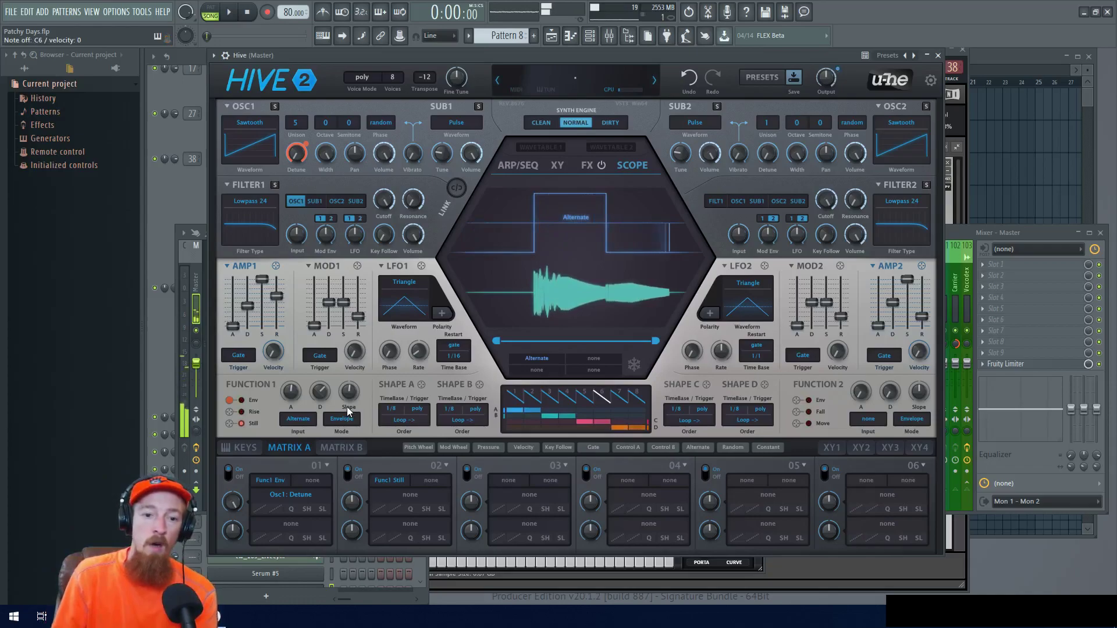
{"action": "left_click_drag", "start_coordinate": [290, 395], "coordinate": [290, 397]}
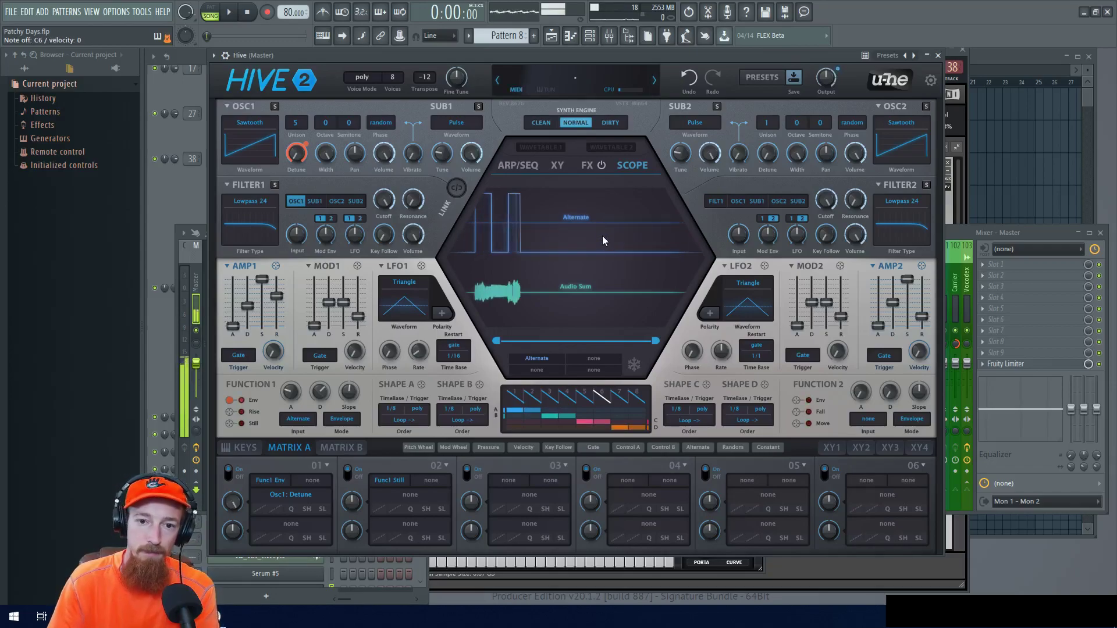
Set Function 1's input source to Random and display the Random signal in the scope
{"action": "left_click", "coordinate": [298, 419]}
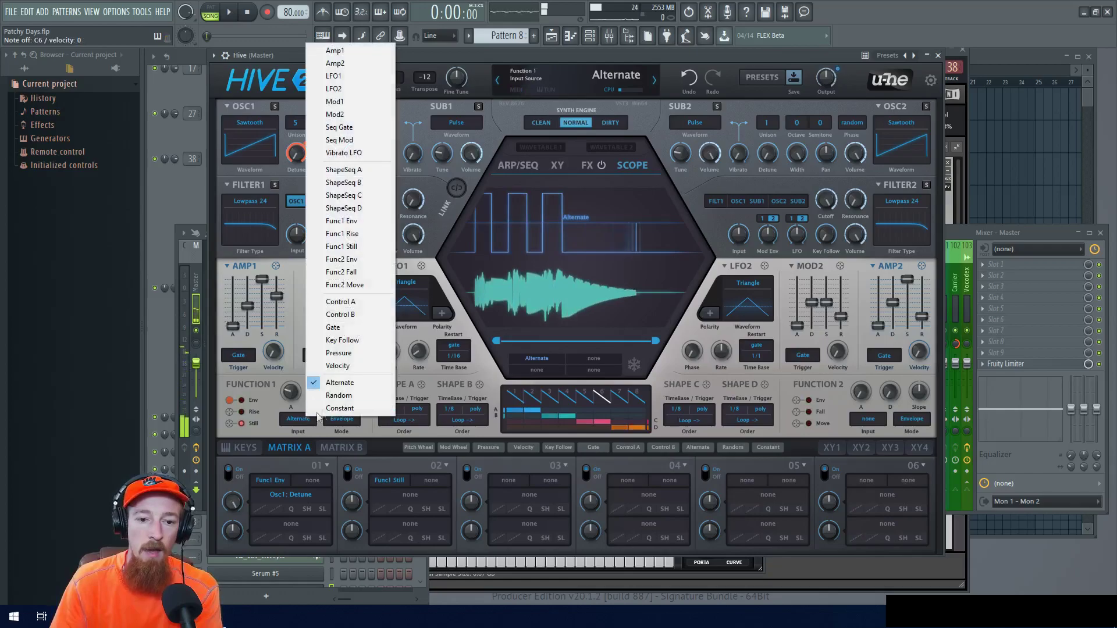
{"action": "left_click", "coordinate": [338, 393]}
{"action": "left_click", "coordinate": [558, 359]}
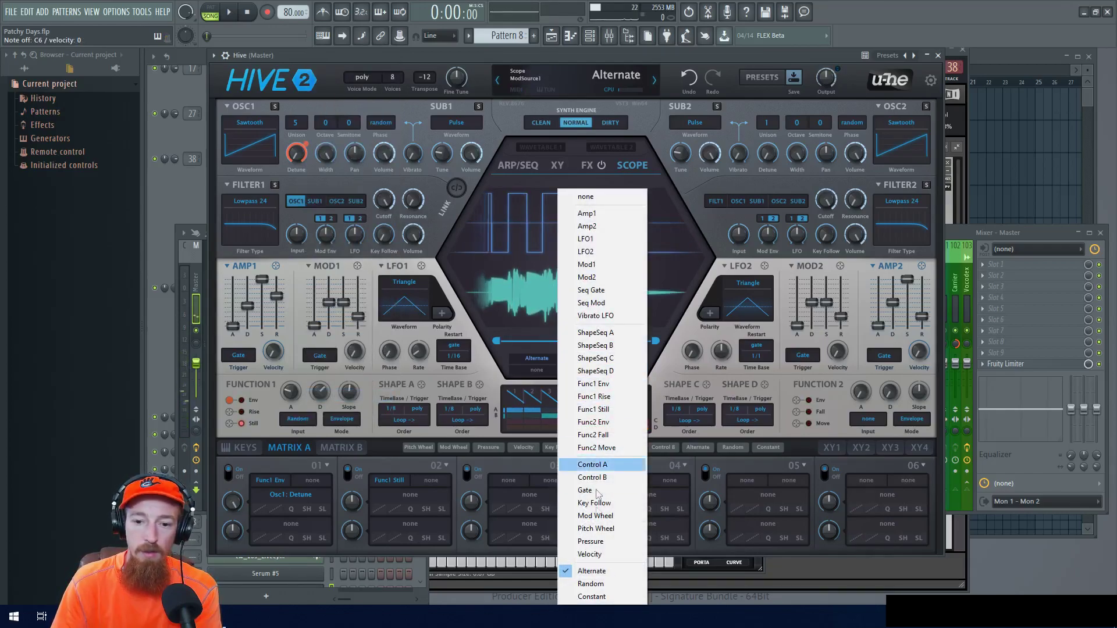
{"action": "left_click", "coordinate": [606, 580]}
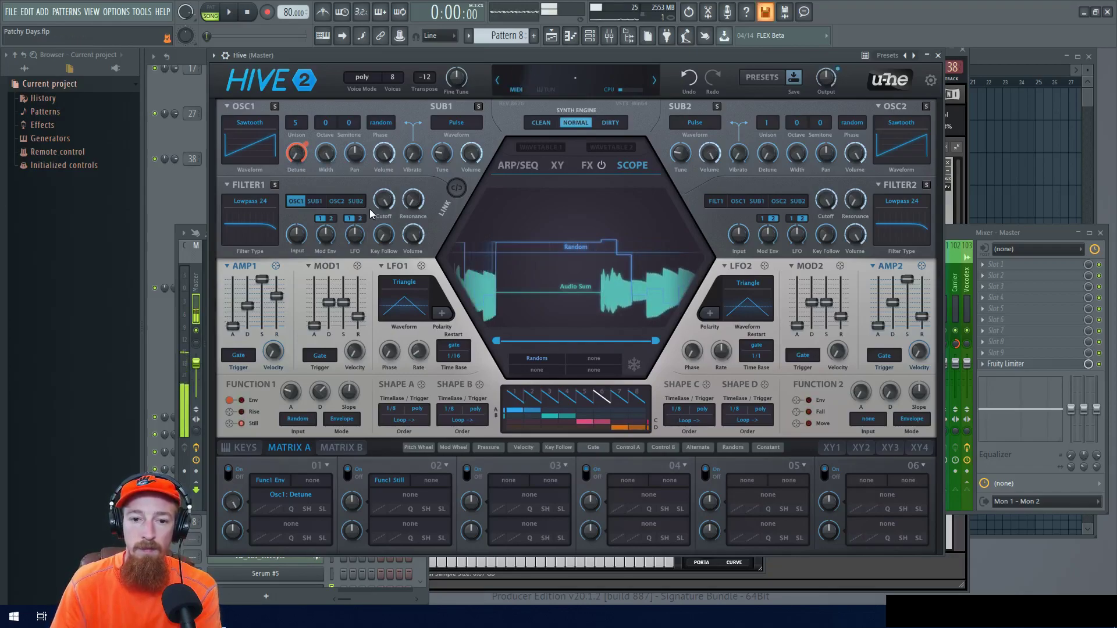
Change Function 1's input source to Constant and raise its attack to 31 while auditioning notes
{"action": "left_click", "coordinate": [313, 414]}
{"action": "left_click", "coordinate": [326, 421]}
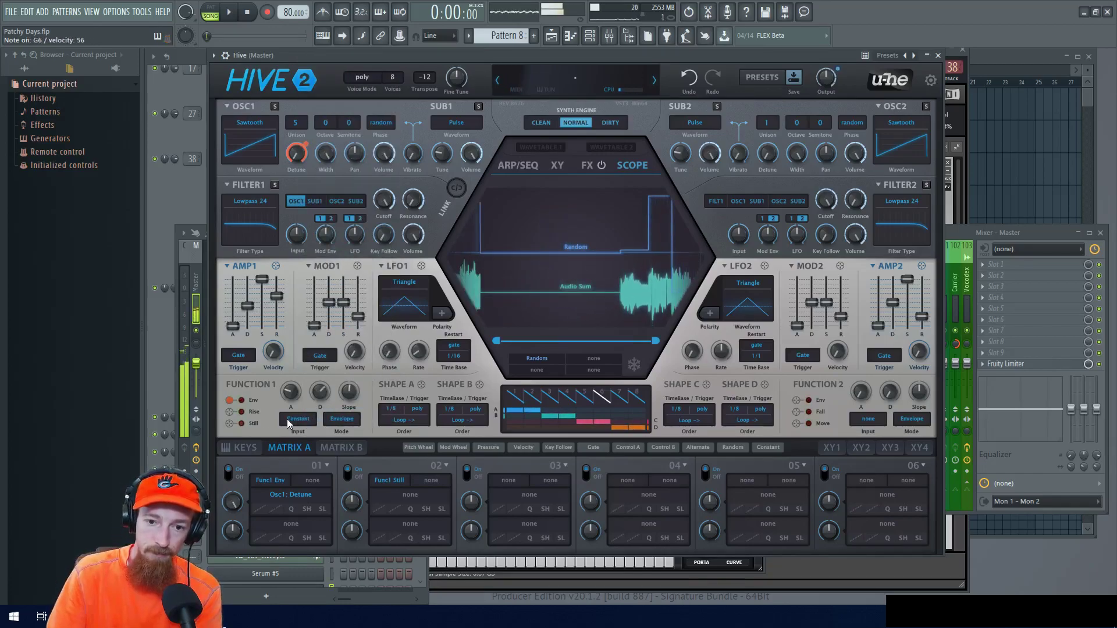
{"action": "left_click", "coordinate": [295, 392]}
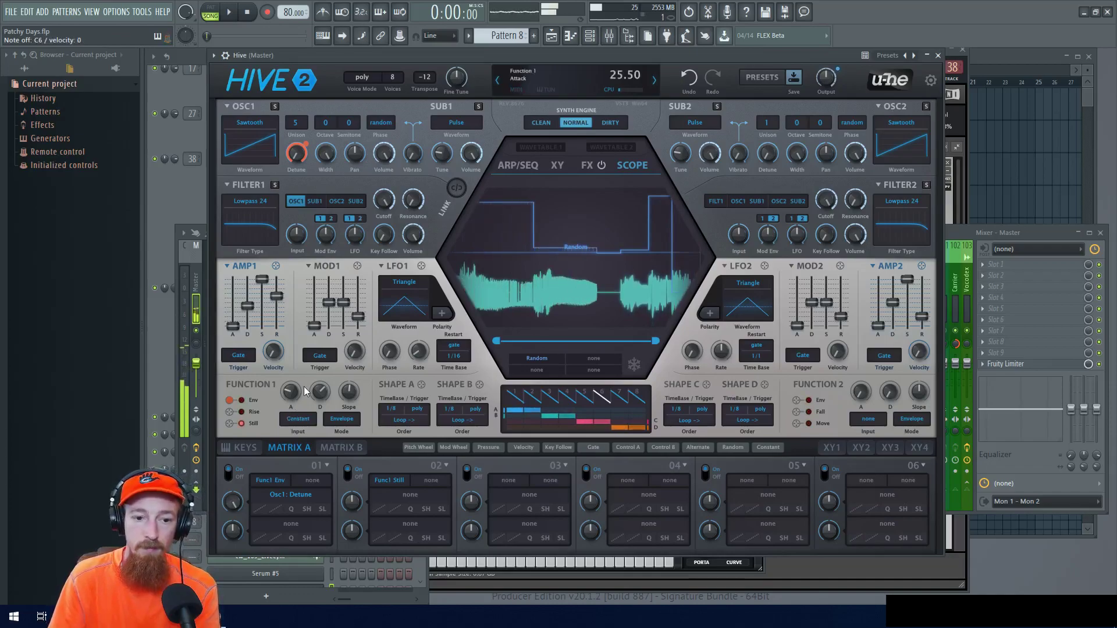
{"action": "left_click_drag", "start_coordinate": [292, 393], "coordinate": [292, 387]}
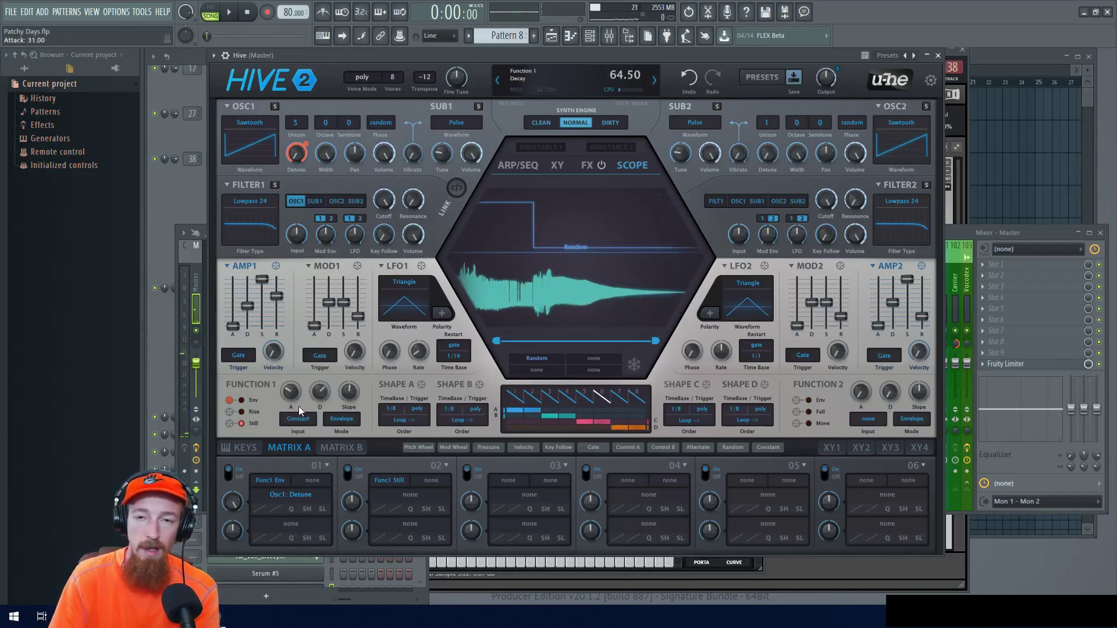
Switch Function 1's input source to Velocity and lengthen its attack to about 73.5 while auditioning soft and hard notes
{"action": "left_click", "coordinate": [297, 419]}
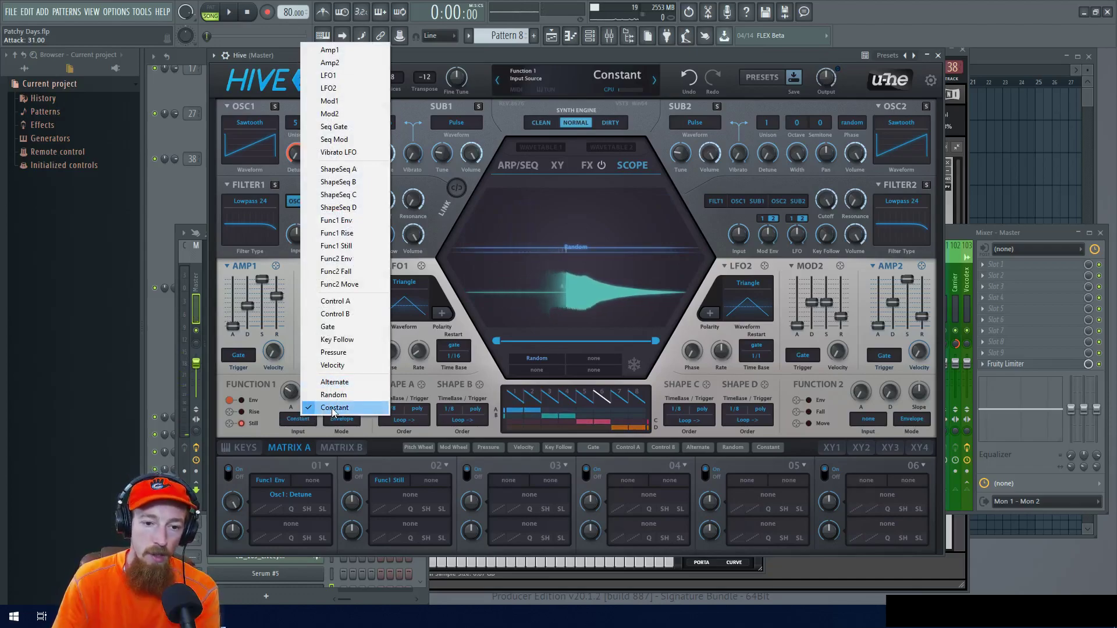
{"action": "left_click", "coordinate": [300, 420]}
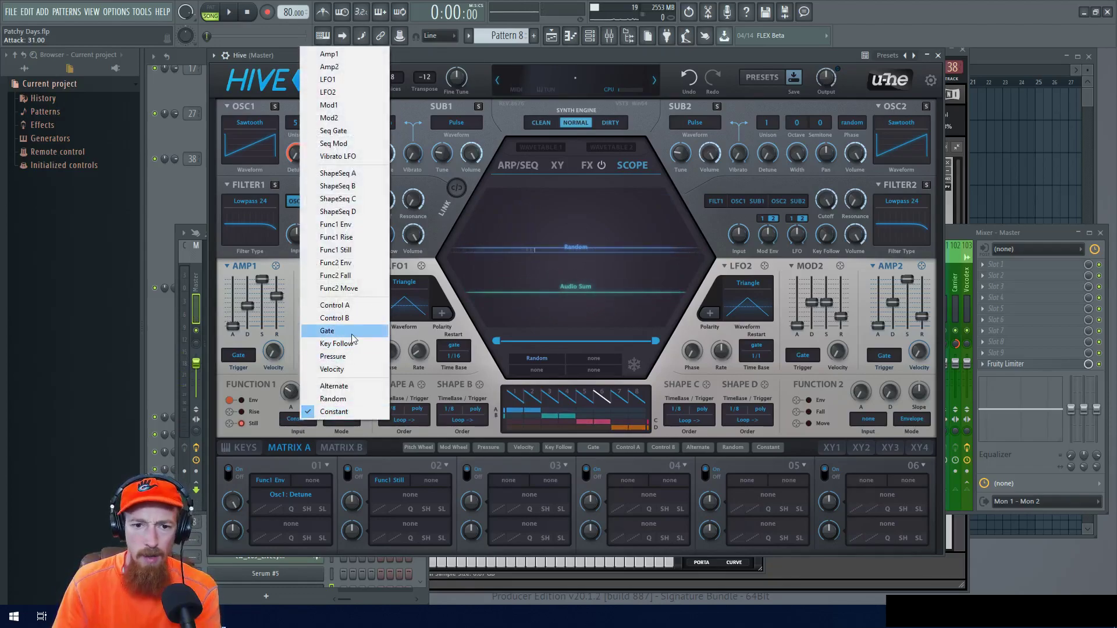
{"action": "left_click", "coordinate": [341, 370]}
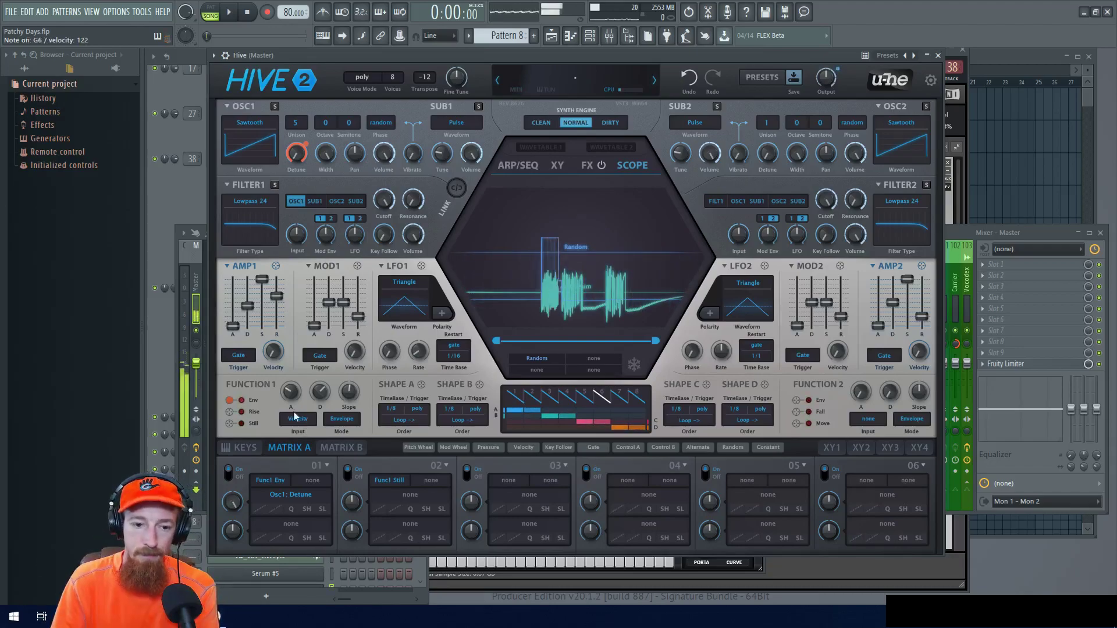
{"action": "mouse_move", "coordinate": [295, 392]}
{"action": "left_click_drag", "start_coordinate": [294, 392], "coordinate": [295, 366]}
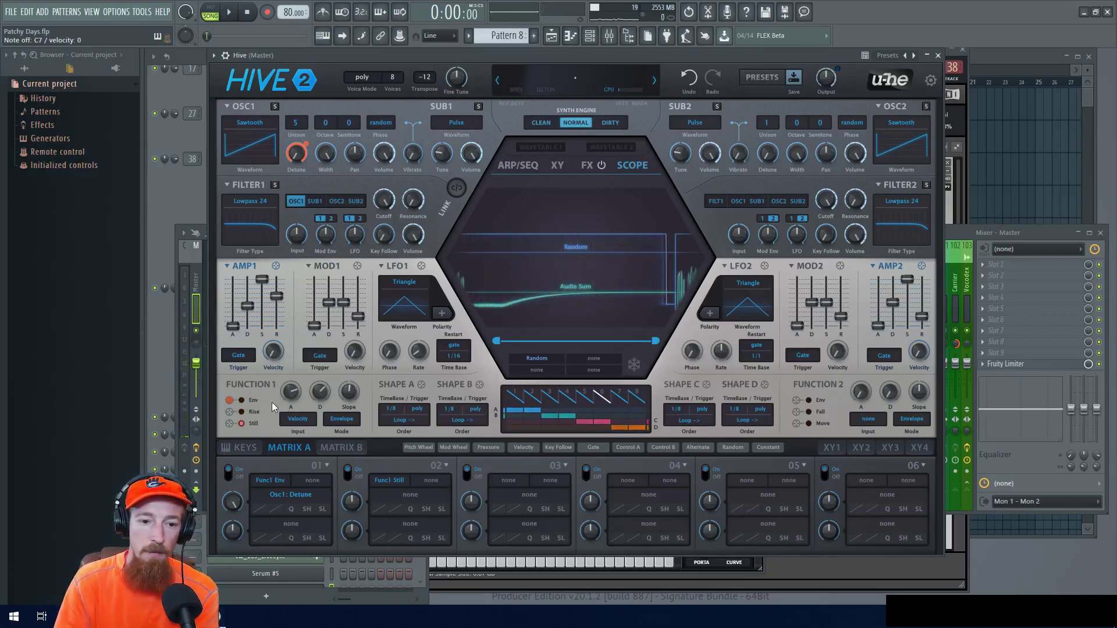
Set Function 1's input source to Key Follow and display the Key Follow signal in the scope
{"action": "left_click", "coordinate": [297, 419]}
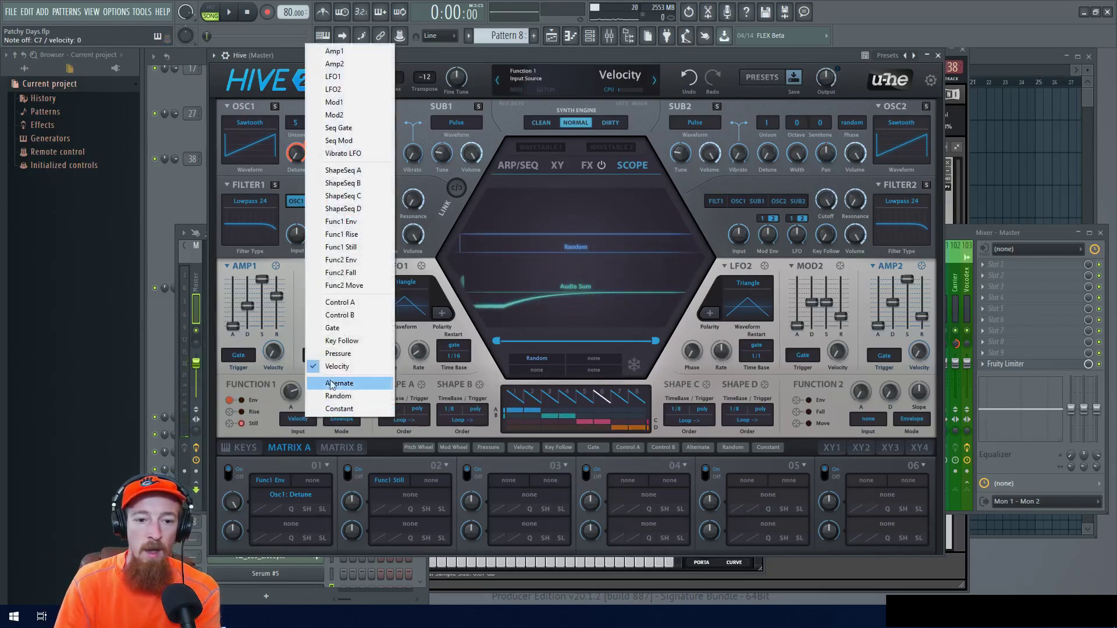
{"action": "left_click", "coordinate": [360, 343]}
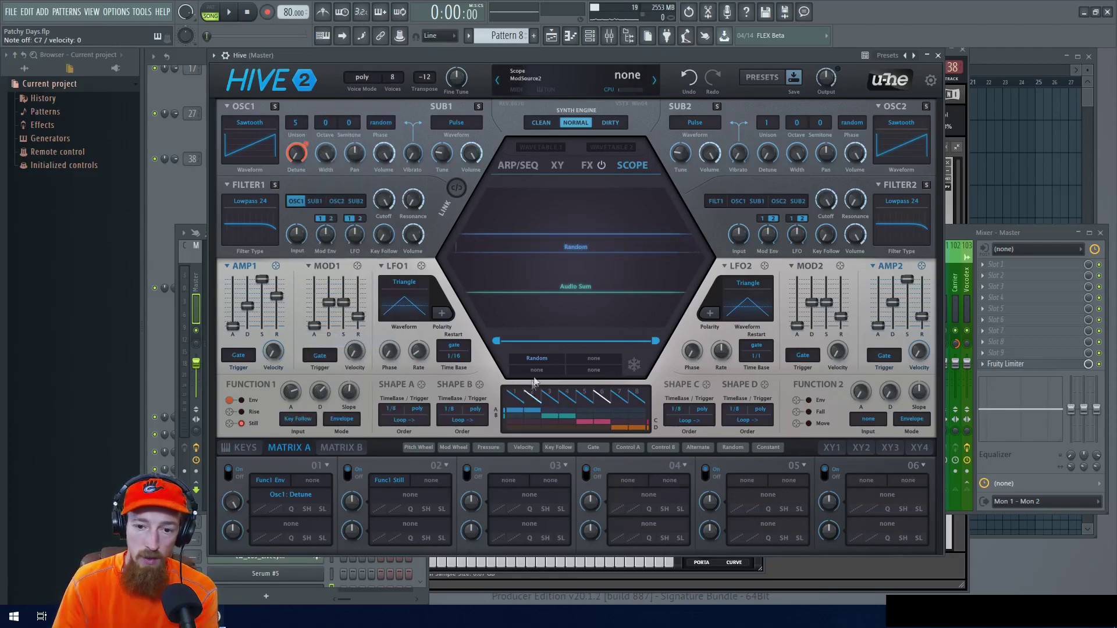
{"action": "left_click", "coordinate": [537, 359]}
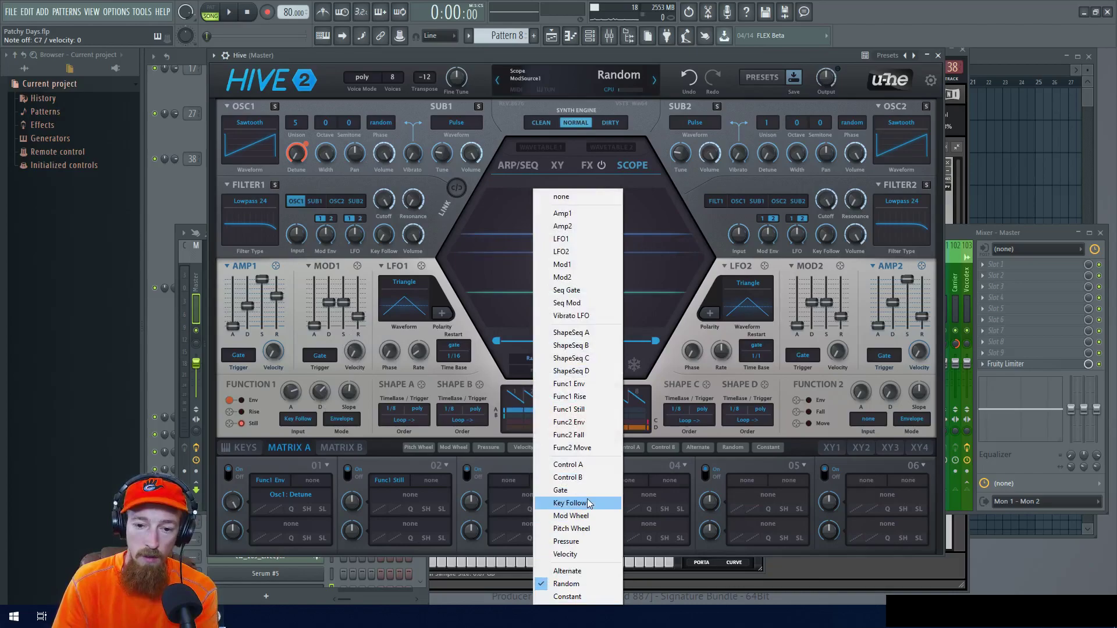
{"action": "left_click", "coordinate": [589, 504]}
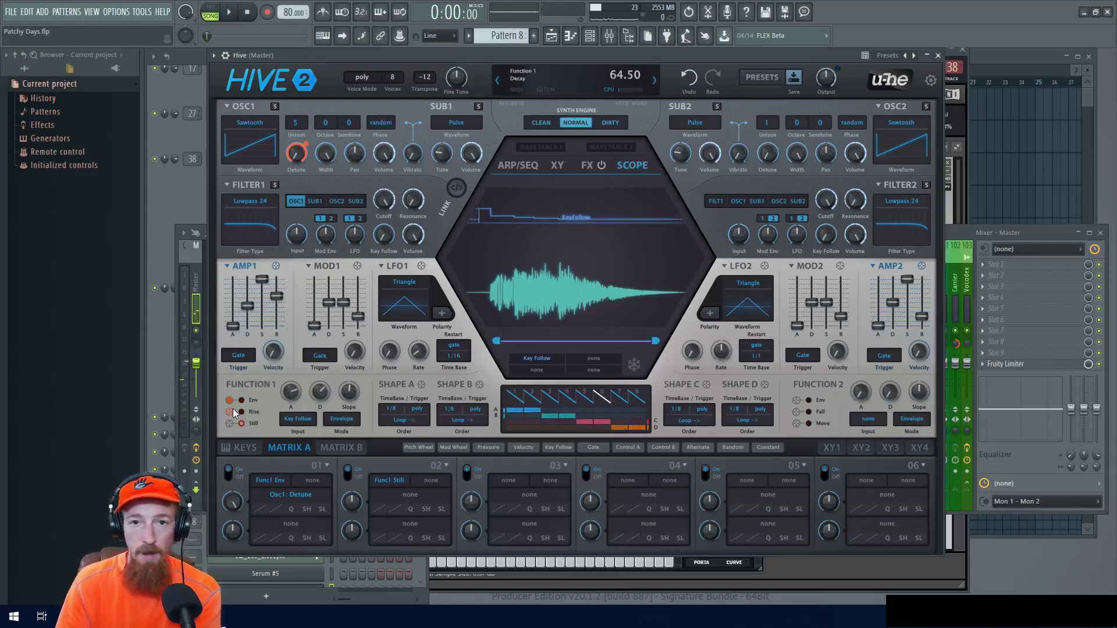
Change Function 1's input source to Gate and review the remaining input options
{"action": "left_click", "coordinate": [297, 419]}
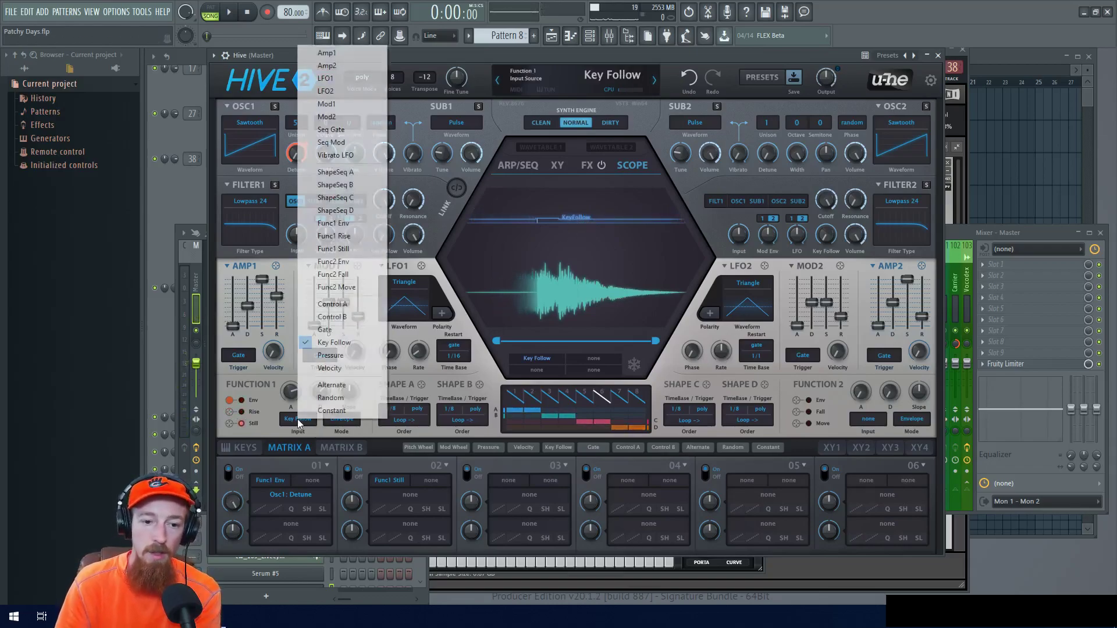
{"action": "left_click", "coordinate": [337, 330]}
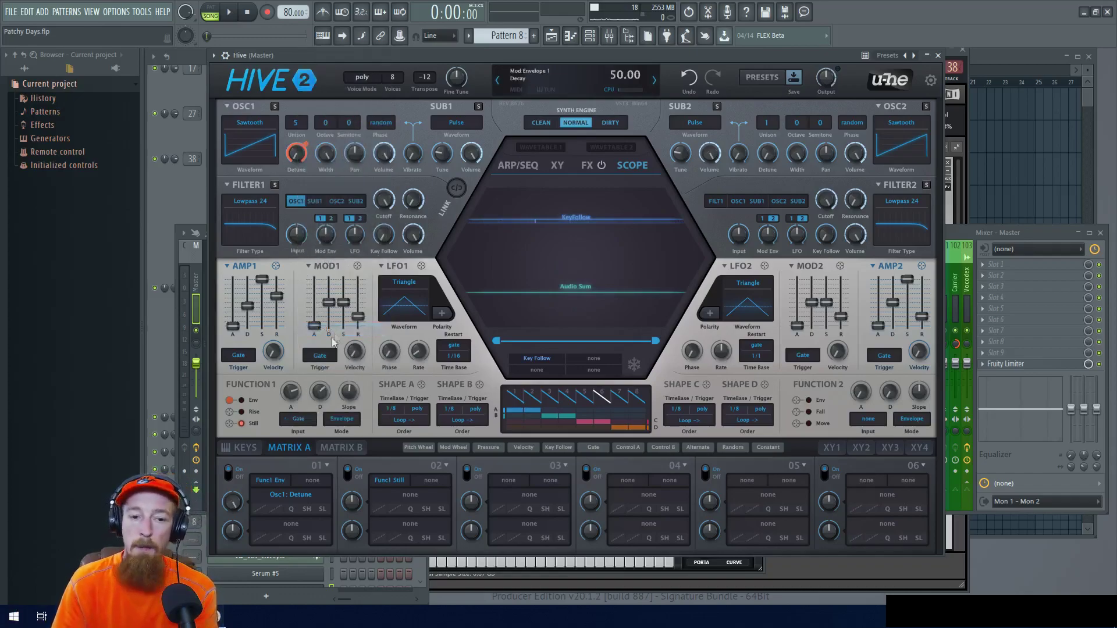
{"action": "left_click", "coordinate": [299, 420]}
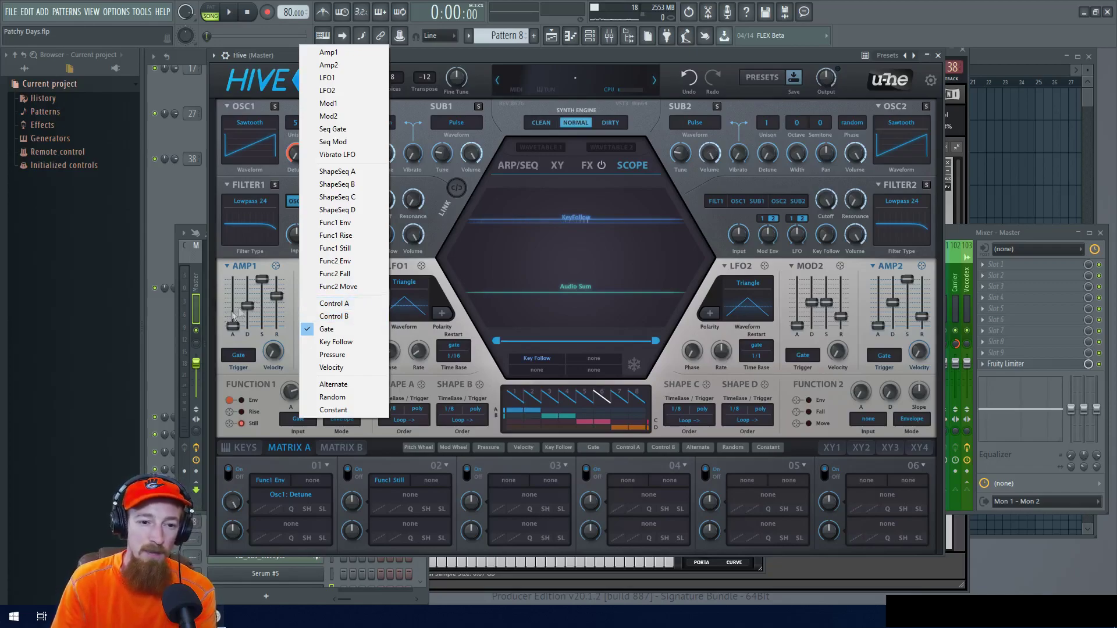
List Hive's automatable parameters in the project browser and look through them for the control inputs
{"action": "left_click", "coordinate": [213, 56]}
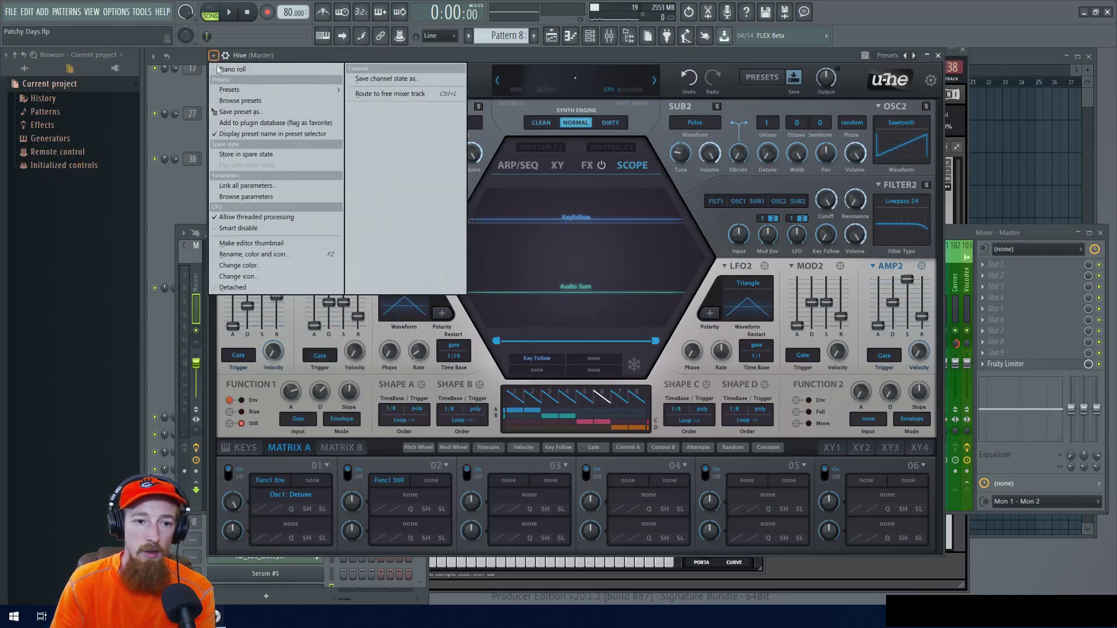
{"action": "left_click", "coordinate": [269, 198]}
{"action": "scroll", "coordinate": [61, 328], "scroll_direction": "down", "scroll_amount": 8}
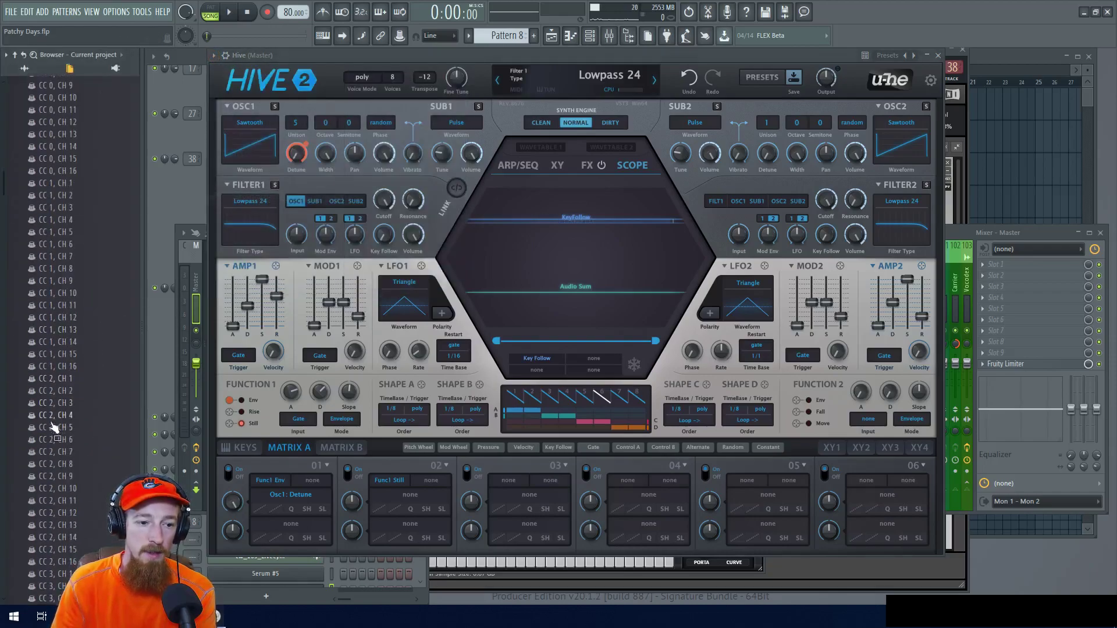
{"action": "scroll", "coordinate": [64, 323], "scroll_direction": "down", "scroll_amount": 15}
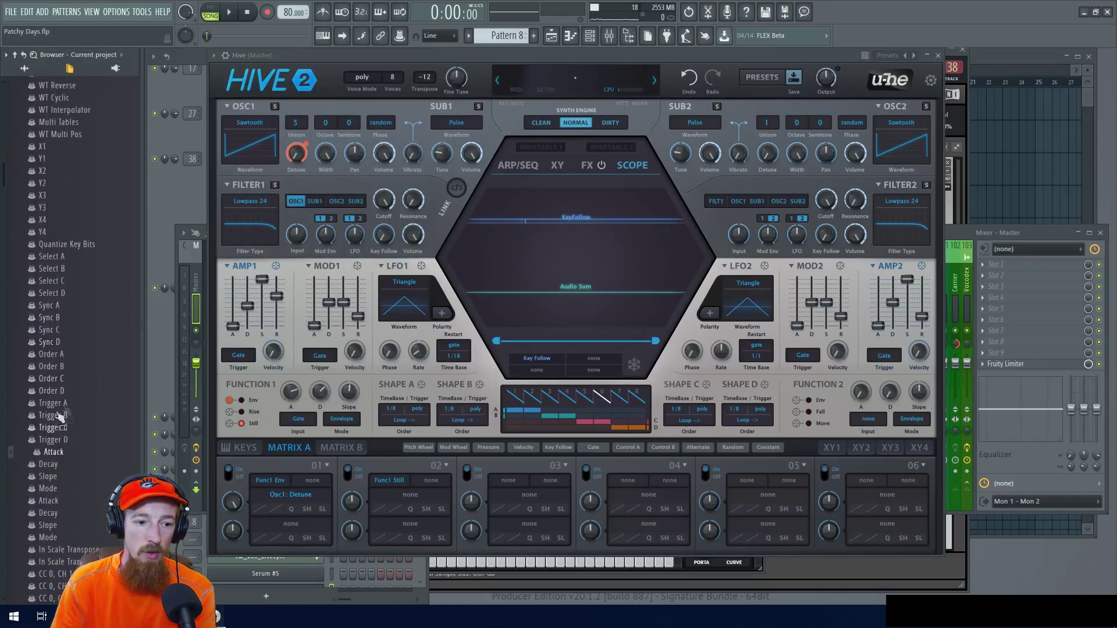
Try Control B as Function 1's input source, and switch it to Control A
{"action": "left_click", "coordinate": [307, 425]}
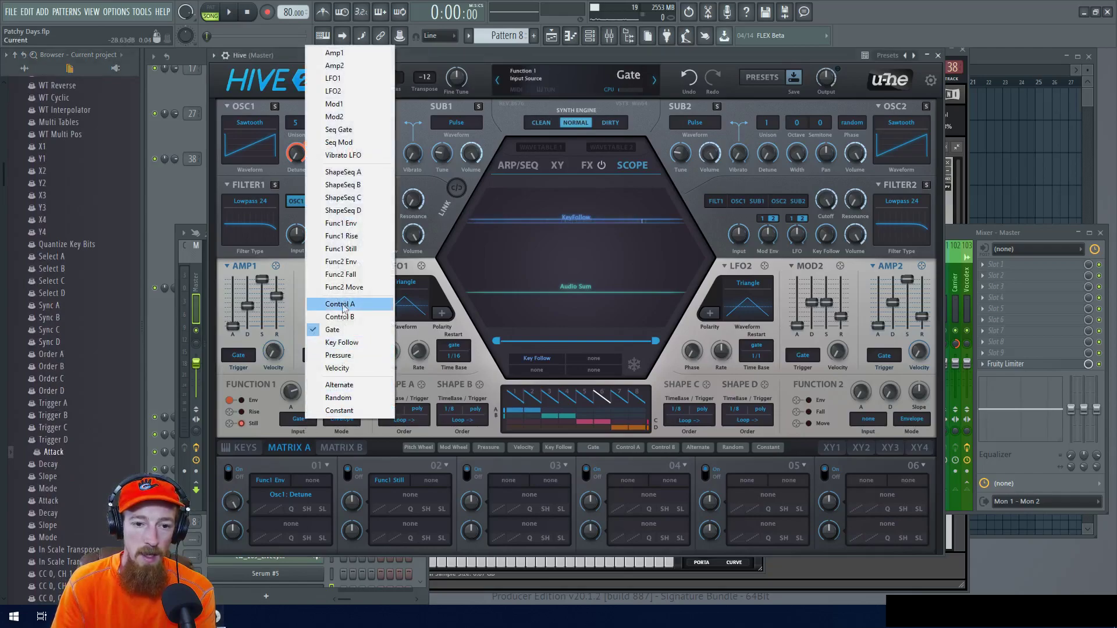
{"action": "left_click", "coordinate": [343, 318]}
{"action": "left_click", "coordinate": [301, 420]}
{"action": "left_click", "coordinate": [334, 307]}
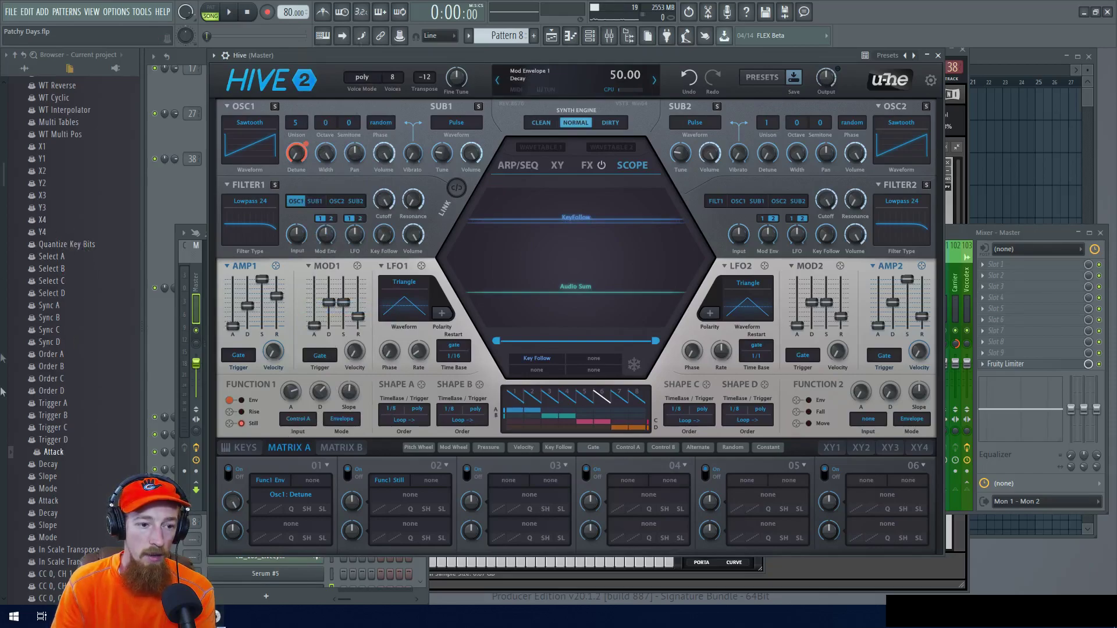
Look through Hive's parameter list in the project browser for parameters related to Control A
{"action": "scroll", "coordinate": [3, 178], "scroll_direction": "down", "scroll_amount": 15}
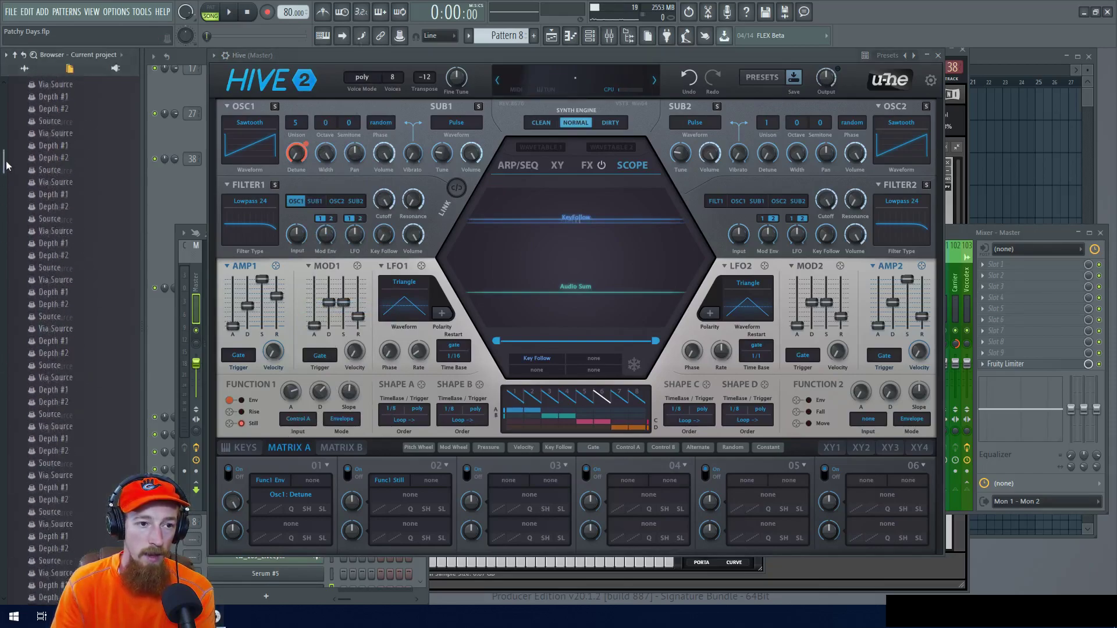
{"action": "scroll", "coordinate": [10, 154], "scroll_direction": "down", "scroll_amount": 15}
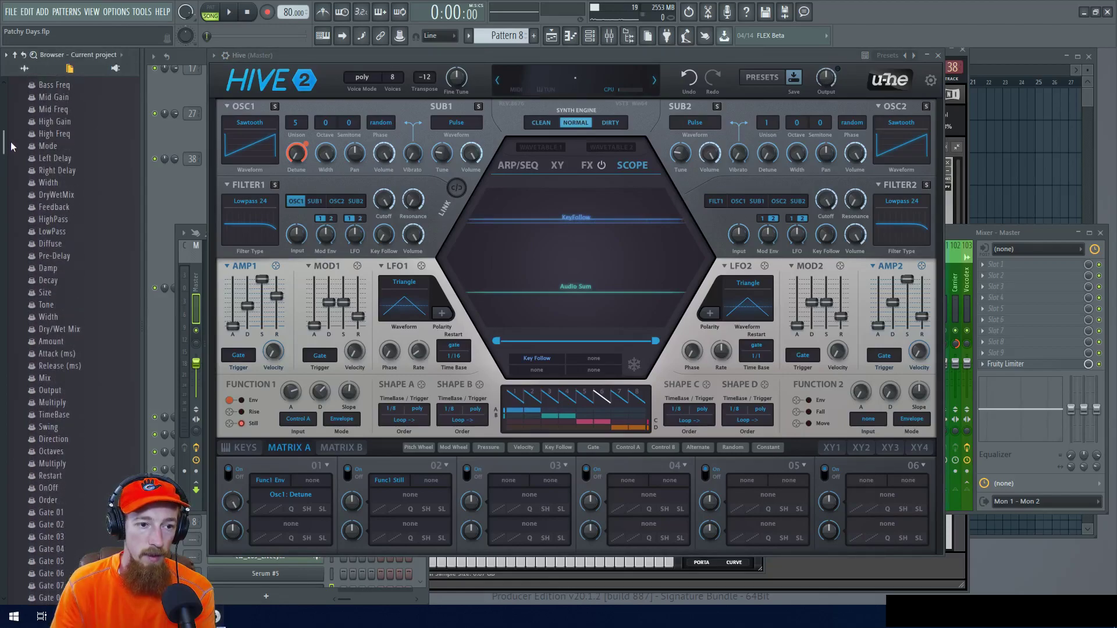
{"action": "scroll", "coordinate": [11, 127], "scroll_direction": "down", "scroll_amount": 10}
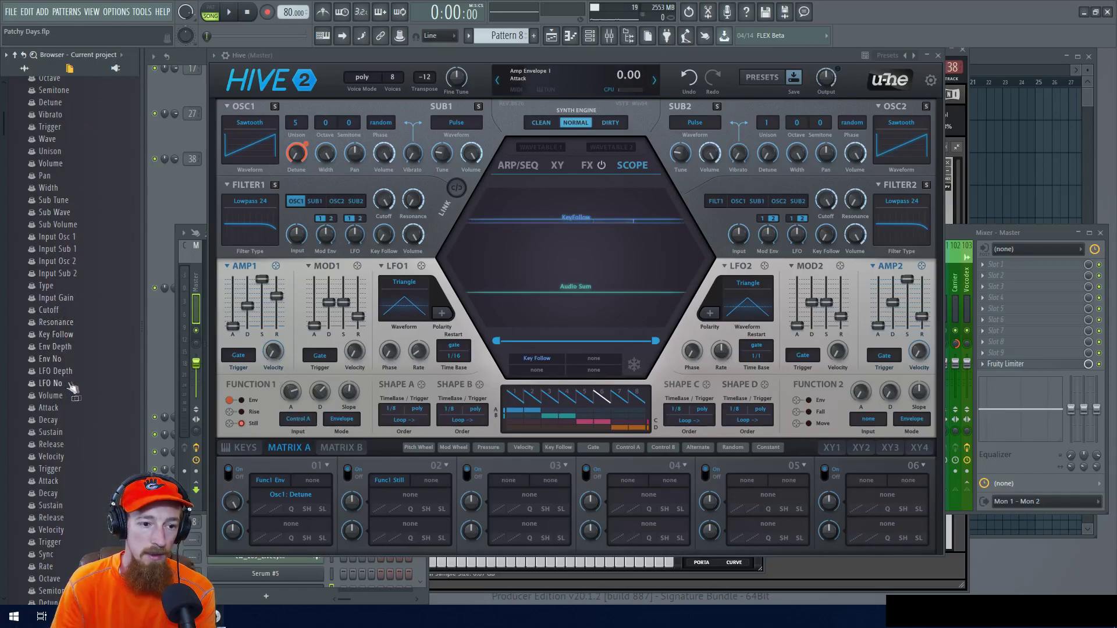
{"action": "scroll", "coordinate": [82, 279], "scroll_direction": "up", "scroll_amount": 6}
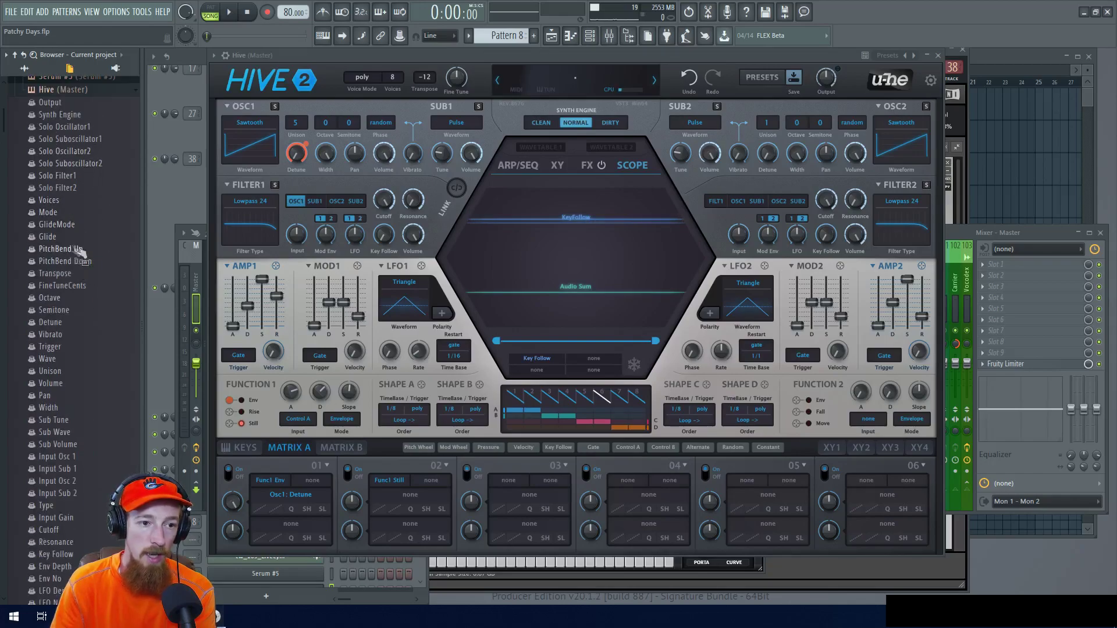
Feed Function 1 from its own Func1 Env output, reduce its attack to 4 and shorten its decay while auditioning notes
{"action": "left_click", "coordinate": [296, 420]}
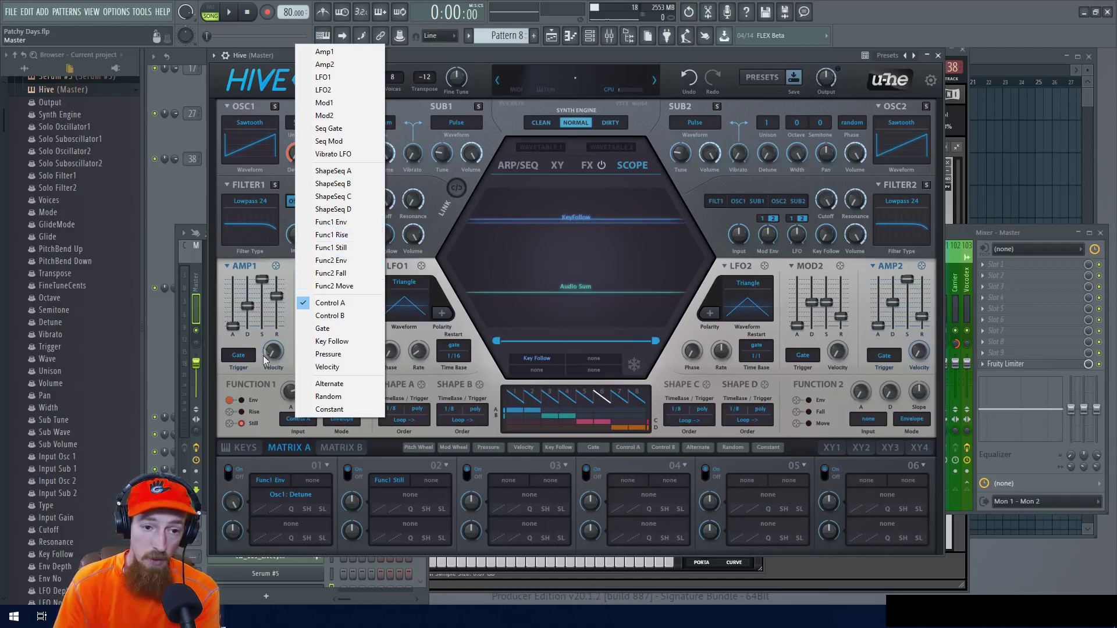
{"action": "left_click", "coordinate": [284, 371]}
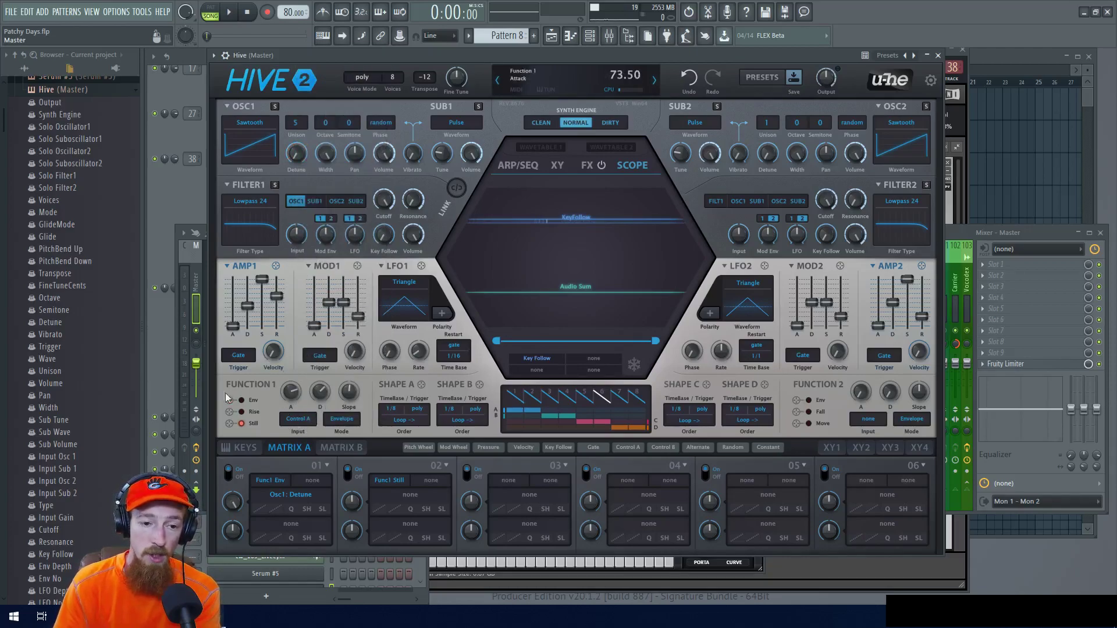
{"action": "left_click", "coordinate": [298, 419]}
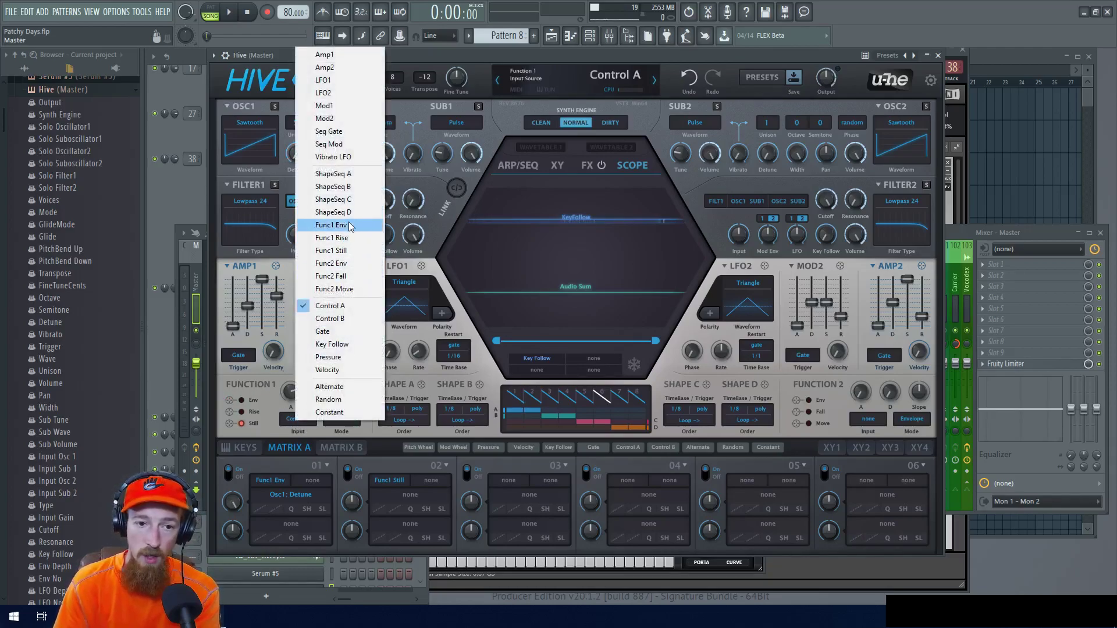
{"action": "left_click", "coordinate": [330, 225]}
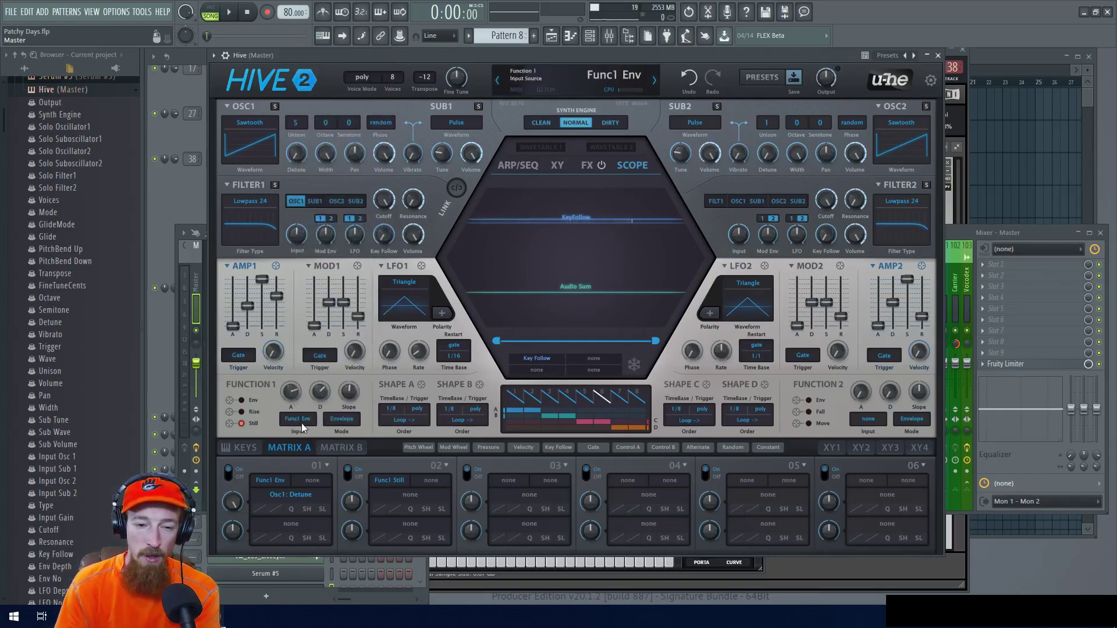
{"action": "mouse_move", "coordinate": [294, 393]}
{"action": "left_mouse_down"}
{"action": "mouse_move", "coordinate": [294, 470]}
{"action": "mouse_move", "coordinate": [320, 436]}
{"action": "mouse_move", "coordinate": [320, 454]}
{"action": "left_mouse_up"}
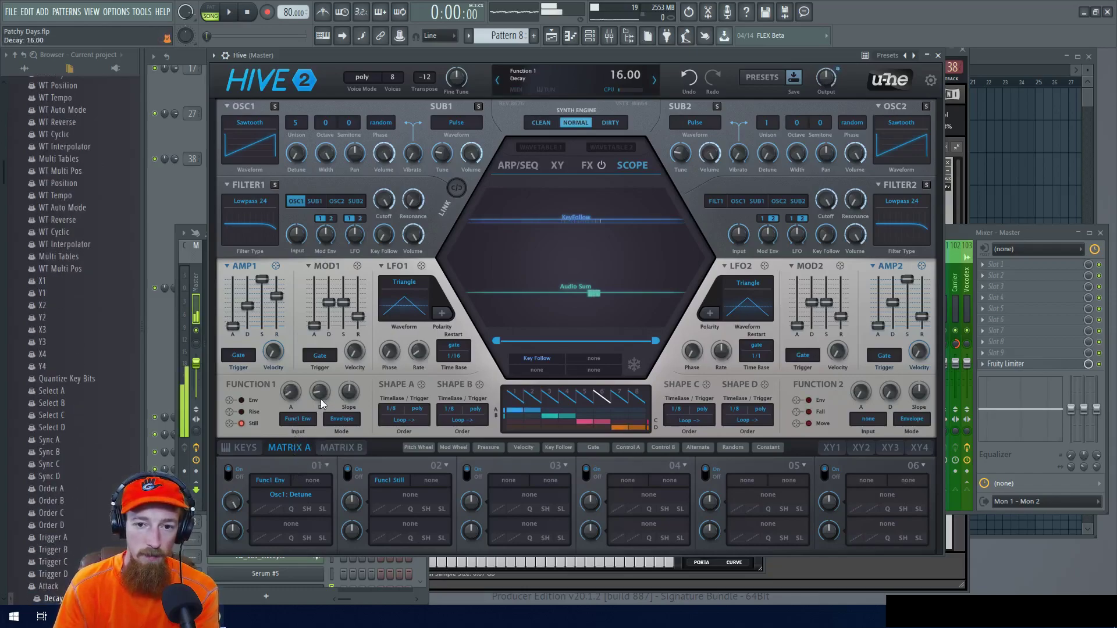
{"action": "left_click_drag", "start_coordinate": [320, 397], "coordinate": [320, 403]}
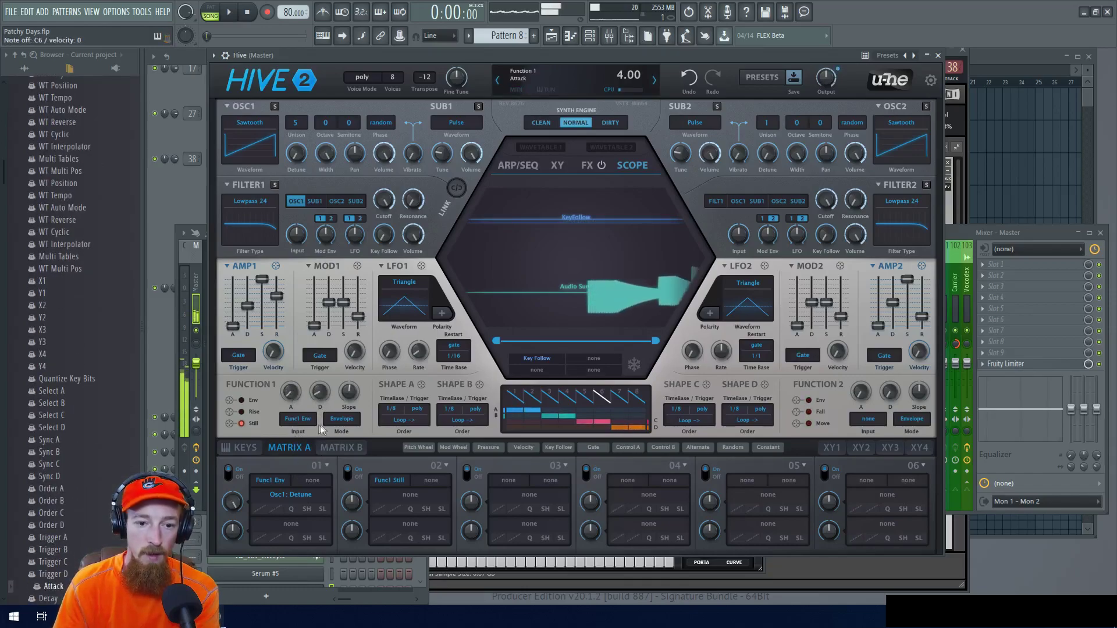
Keep Func1 Env as Function 1's input source and set its mode to Cycle (Trig)
{"action": "left_click", "coordinate": [297, 419]}
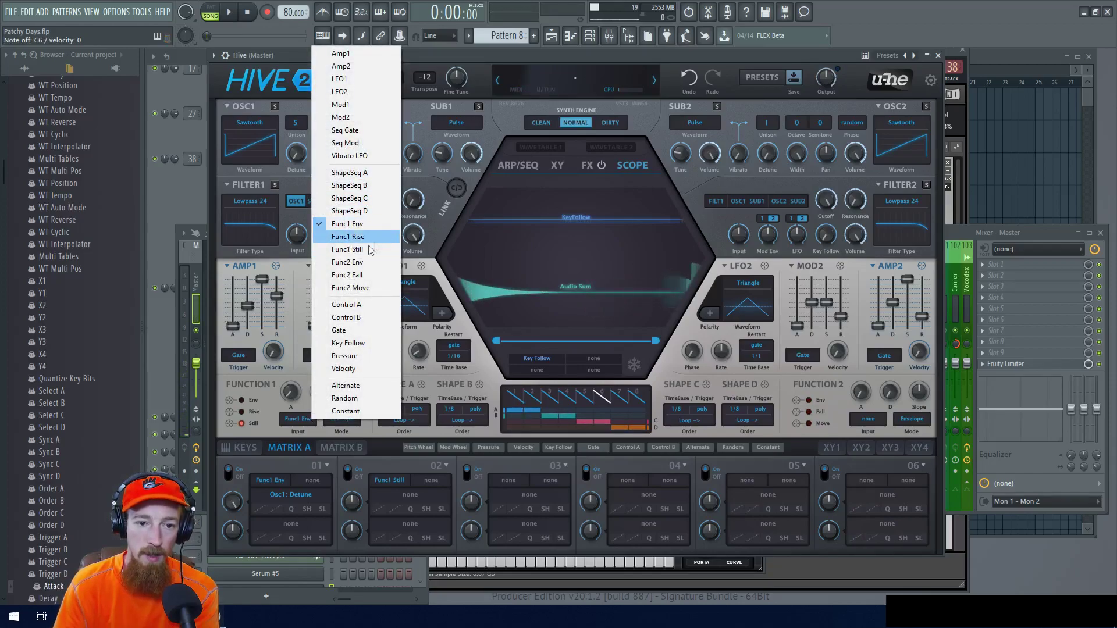
{"action": "left_click", "coordinate": [281, 411]}
{"action": "left_click", "coordinate": [346, 420]}
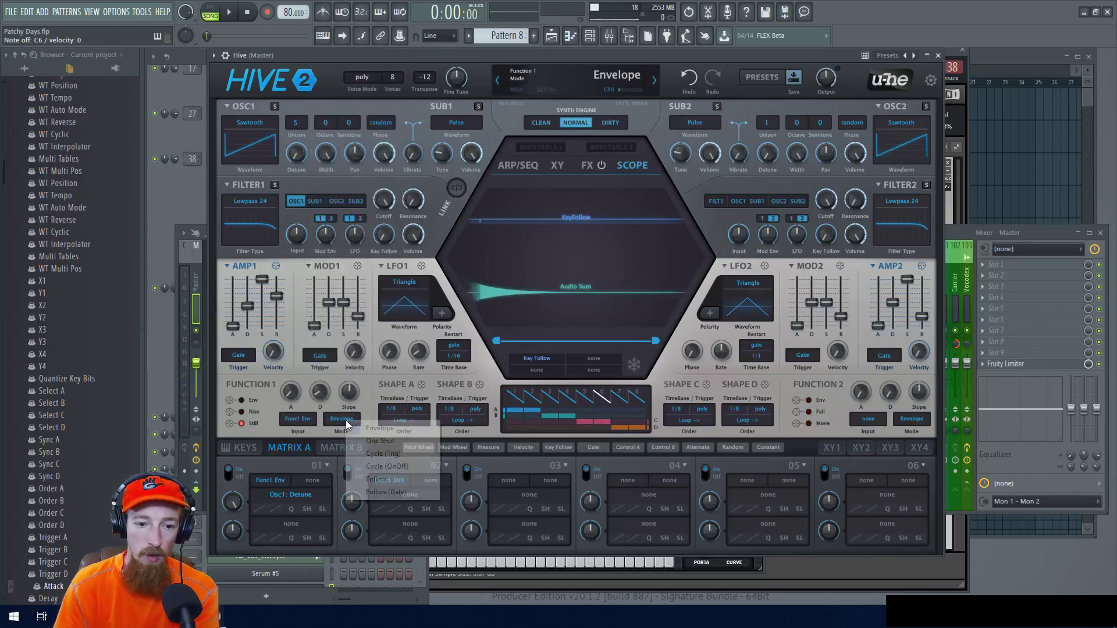
{"action": "left_click", "coordinate": [418, 455]}
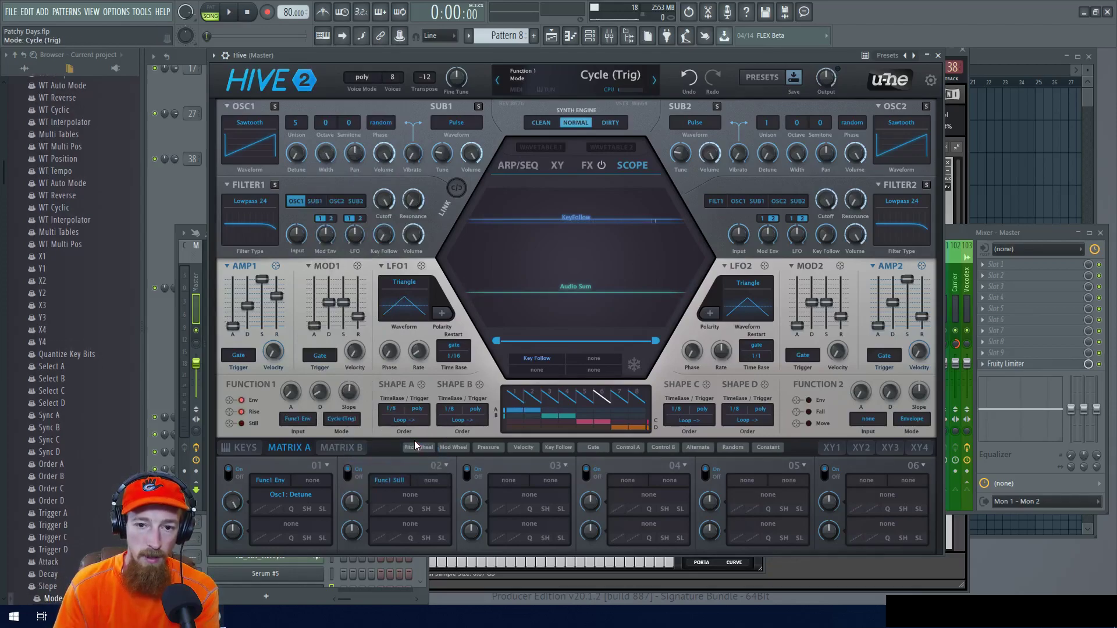
Show Func1 Env in the scope, and set Function 1's slope to 22 and decay to 21.50 while auditioning notes
{"action": "left_click", "coordinate": [551, 361]}
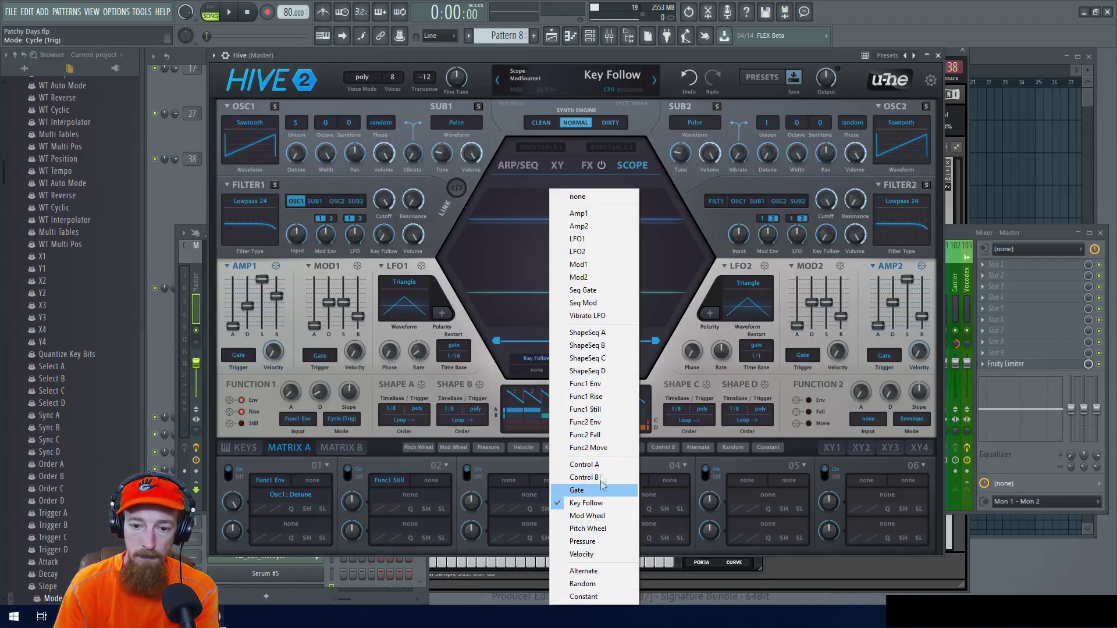
{"action": "left_click", "coordinate": [602, 386]}
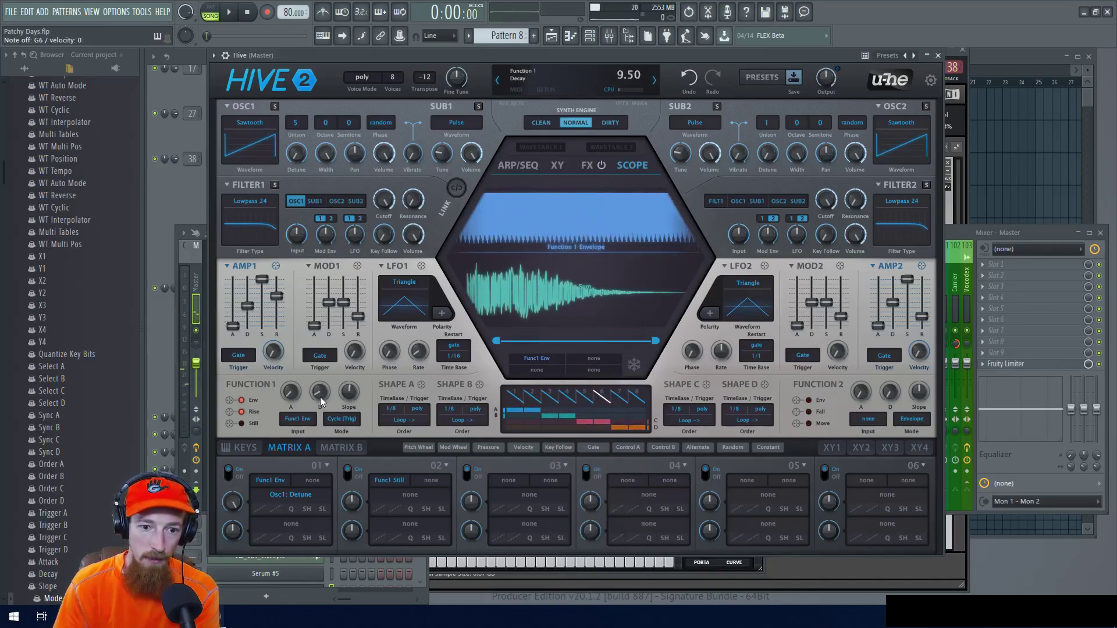
{"action": "left_click_drag", "start_coordinate": [319, 396], "coordinate": [326, 364]}
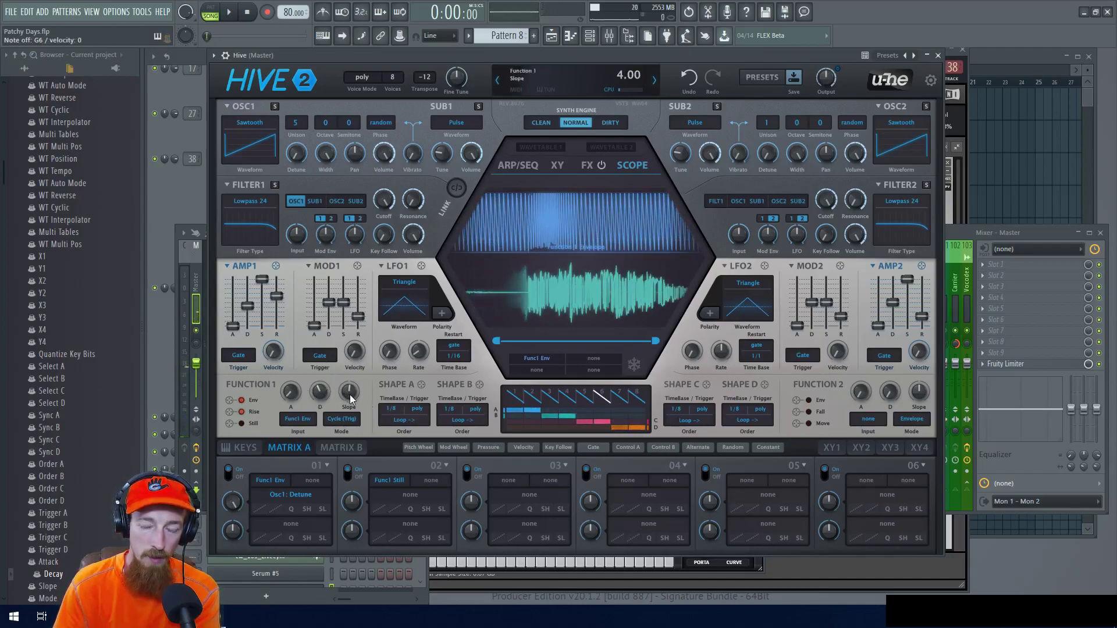
{"action": "left_click_drag", "start_coordinate": [359, 392], "coordinate": [347, 449]}
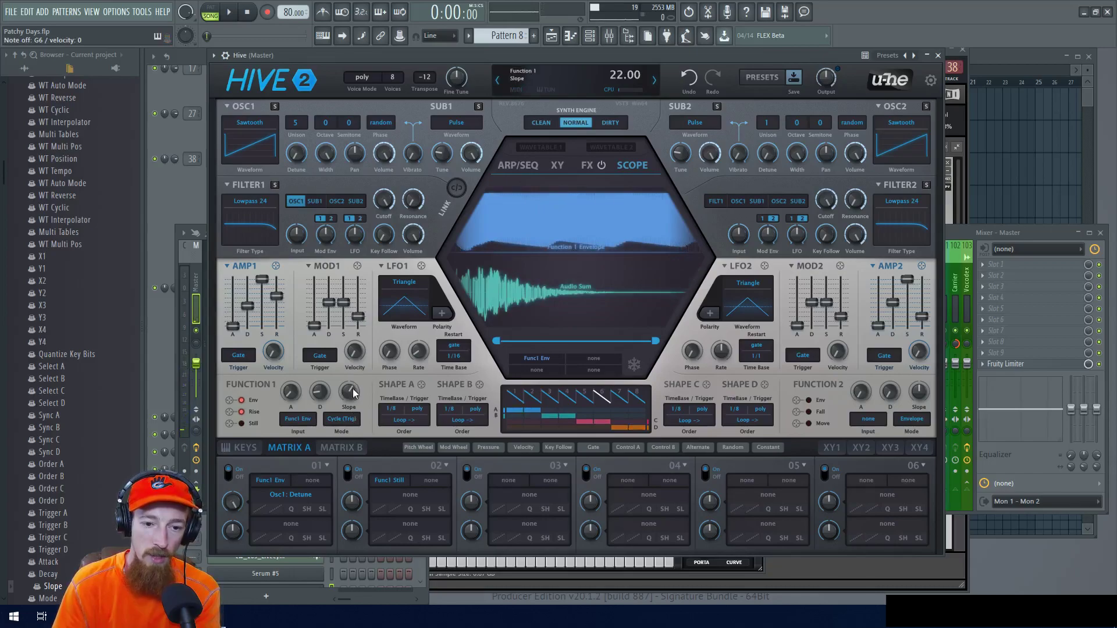
{"action": "left_click_drag", "start_coordinate": [320, 397], "coordinate": [321, 392]}
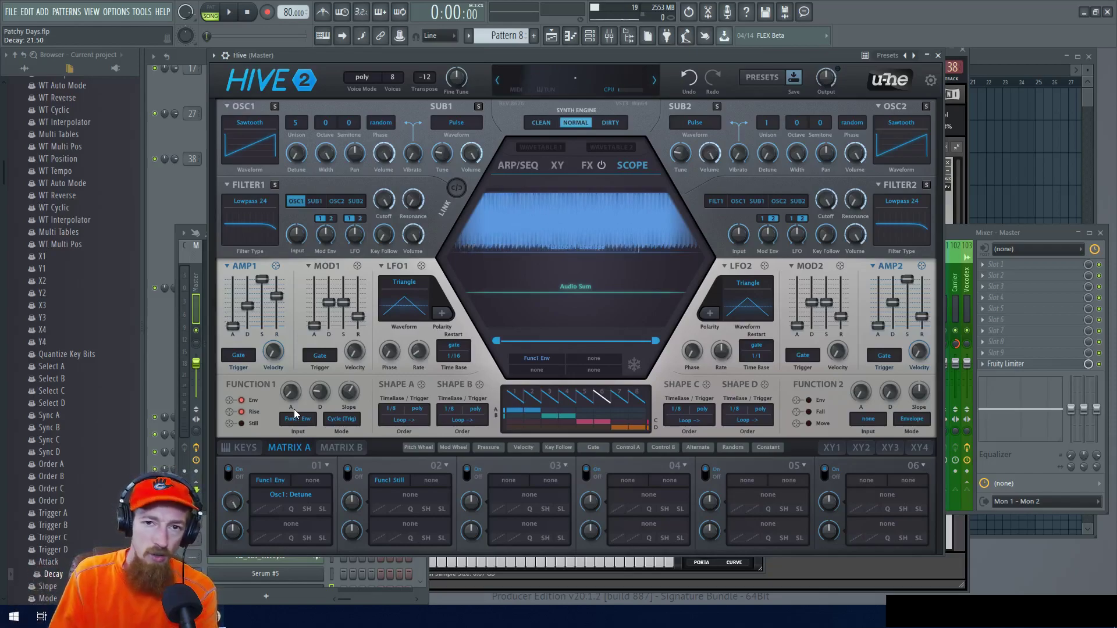
Set Function 1's mode to Envelope, try Func1 Rise as its input source and switch it to ShapeSeq A
{"action": "left_click", "coordinate": [342, 419]}
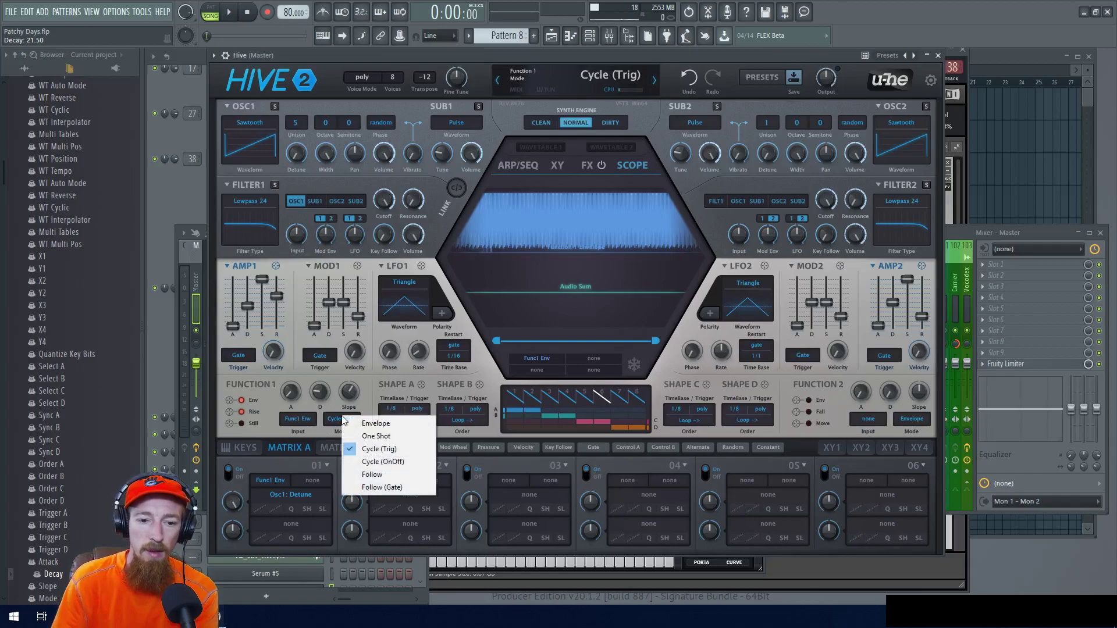
{"action": "left_click", "coordinate": [310, 434]}
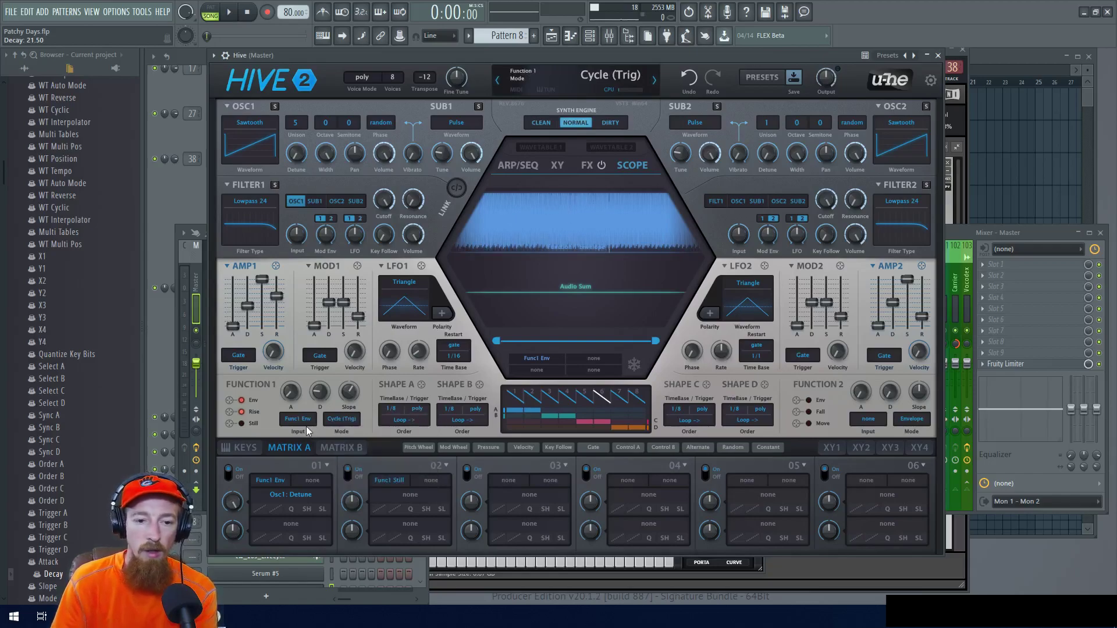
{"action": "left_click", "coordinate": [297, 420]}
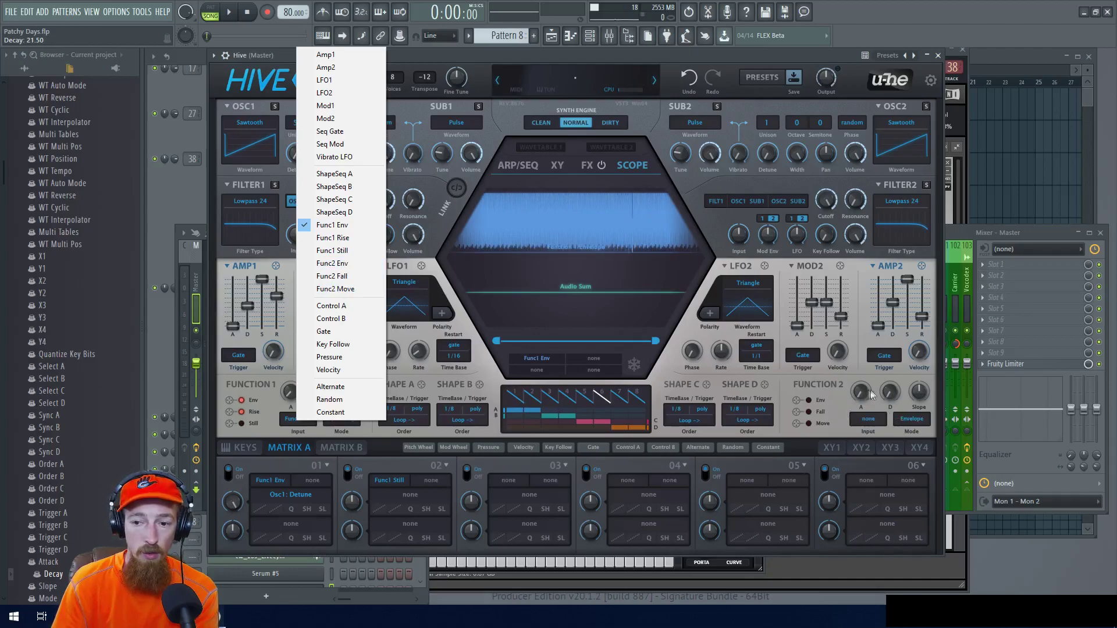
{"action": "left_click", "coordinate": [334, 238]}
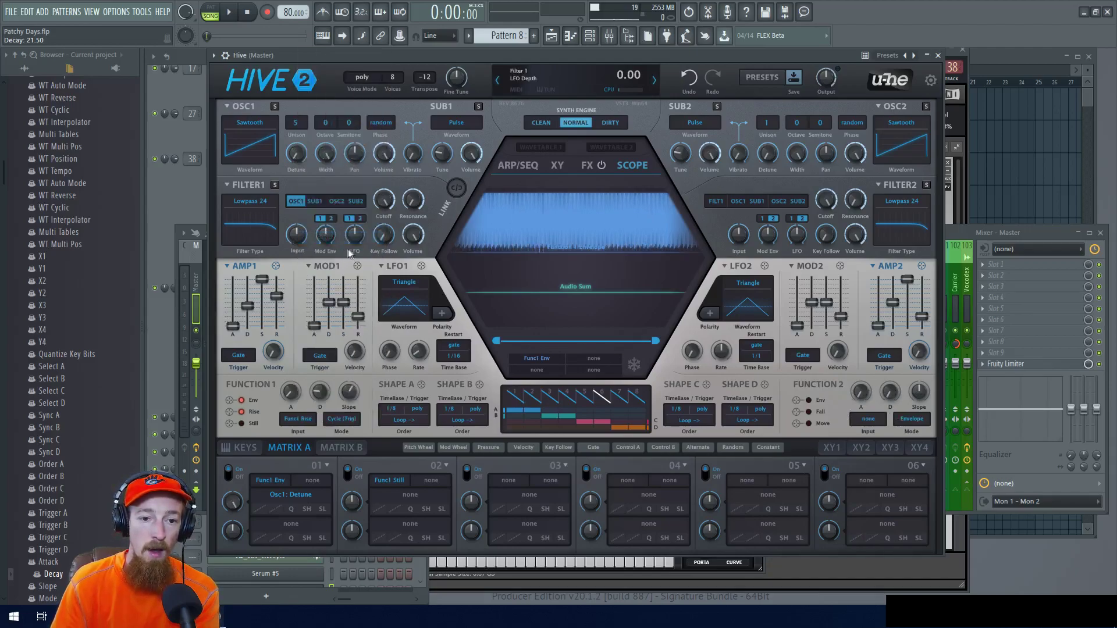
{"action": "left_click", "coordinate": [348, 420]}
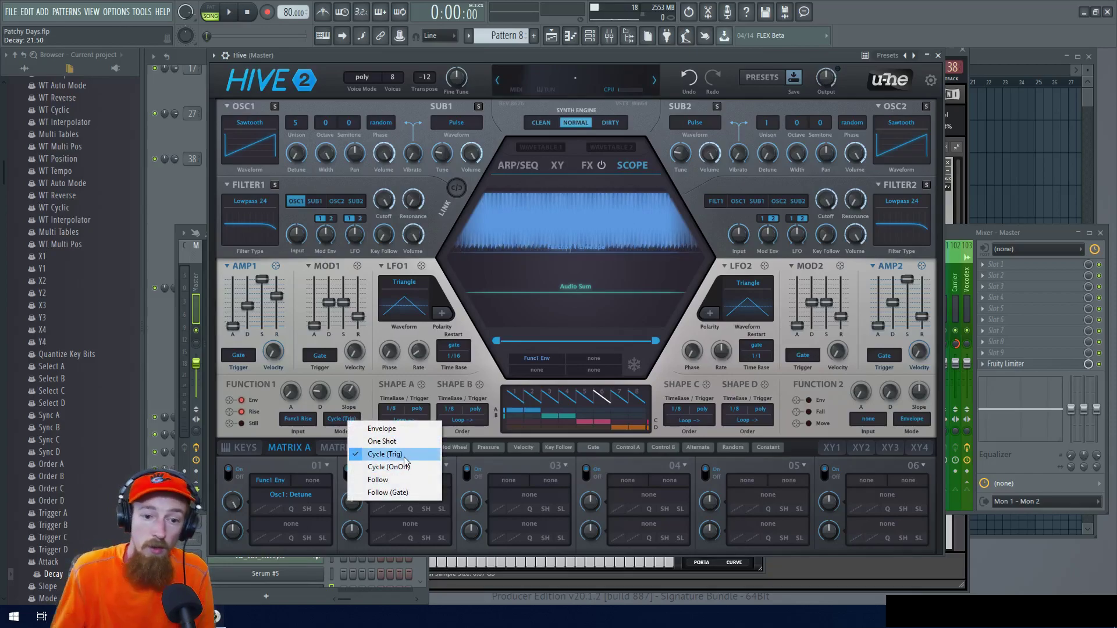
{"action": "left_click", "coordinate": [385, 429]}
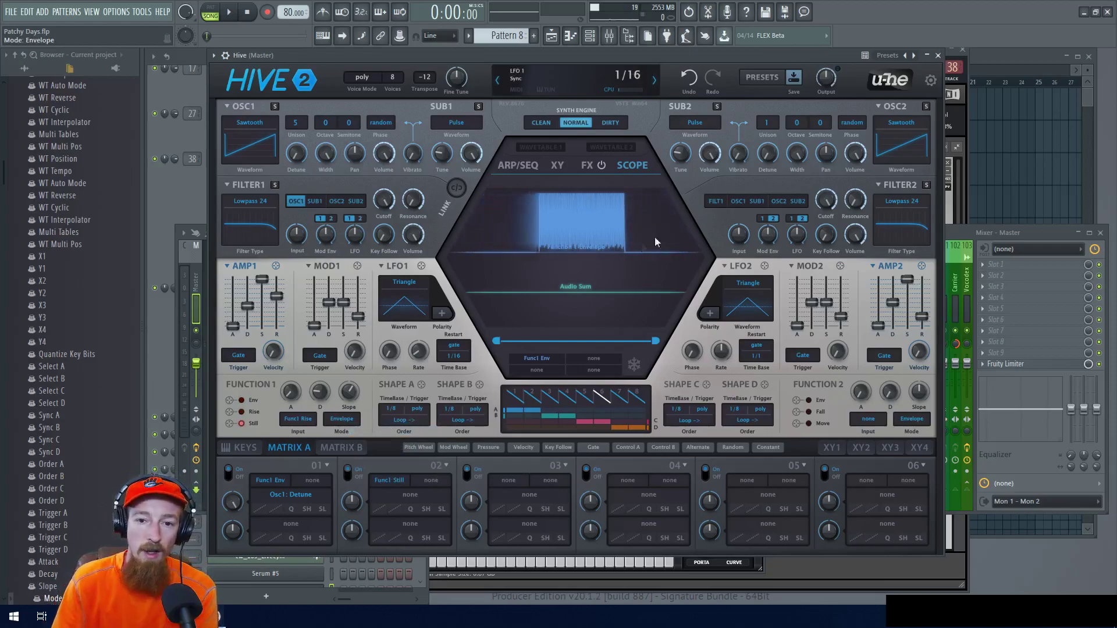
{"action": "left_click", "coordinate": [298, 419]}
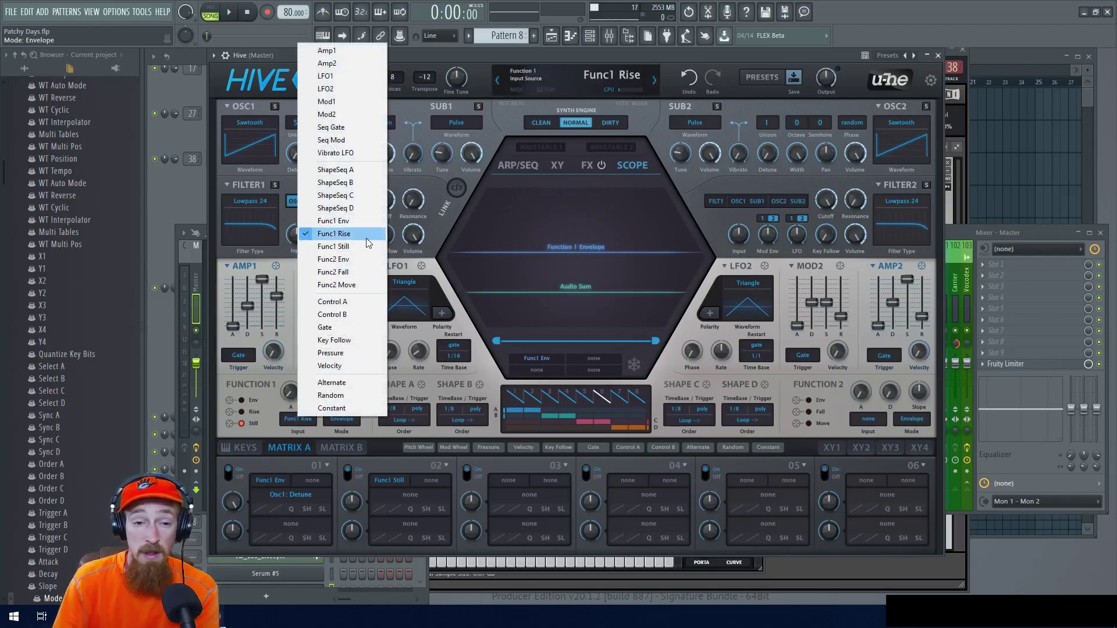
{"action": "left_click", "coordinate": [367, 170]}
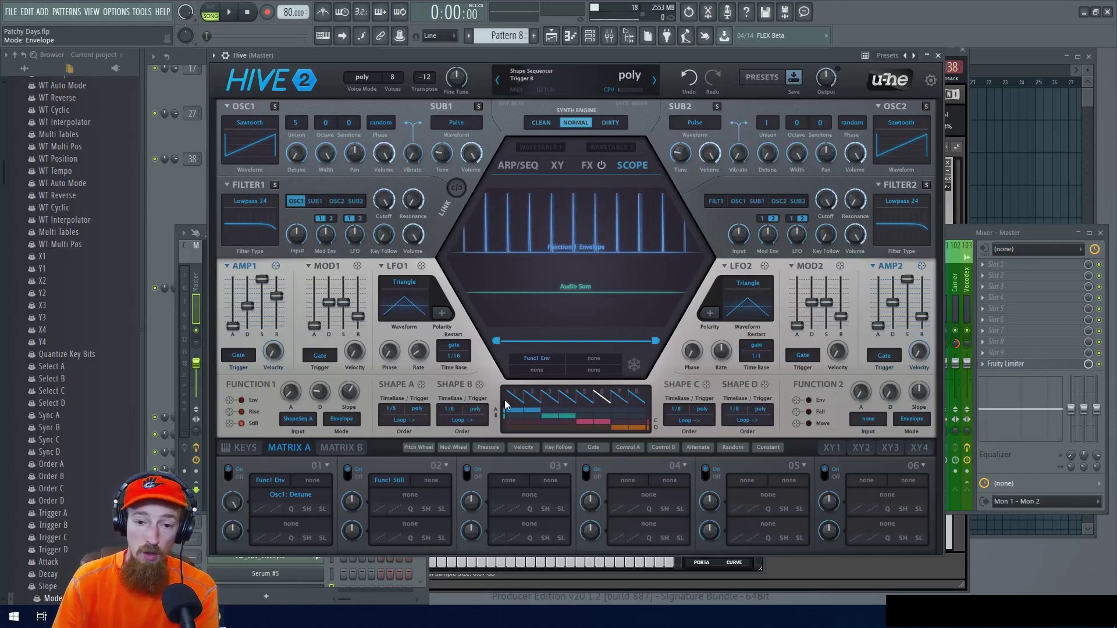
Bend the curves of most shape sequencer segments and extend sequence A across all eight segments
{"action": "left_click", "coordinate": [514, 417]}
{"action": "left_click_drag", "start_coordinate": [573, 256], "coordinate": [520, 320]}
{"action": "left_click", "coordinate": [532, 398]}
{"action": "left_click_drag", "start_coordinate": [576, 258], "coordinate": [555, 330]}
{"action": "left_click", "coordinate": [566, 398]}
{"action": "left_click_drag", "start_coordinate": [576, 258], "coordinate": [618, 172]}
{"action": "left_click", "coordinate": [585, 398]}
{"action": "left_click_drag", "start_coordinate": [579, 269], "coordinate": [582, 371]}
{"action": "left_click", "coordinate": [625, 403]}
{"action": "left_click_drag", "start_coordinate": [589, 271], "coordinate": [651, 177]}
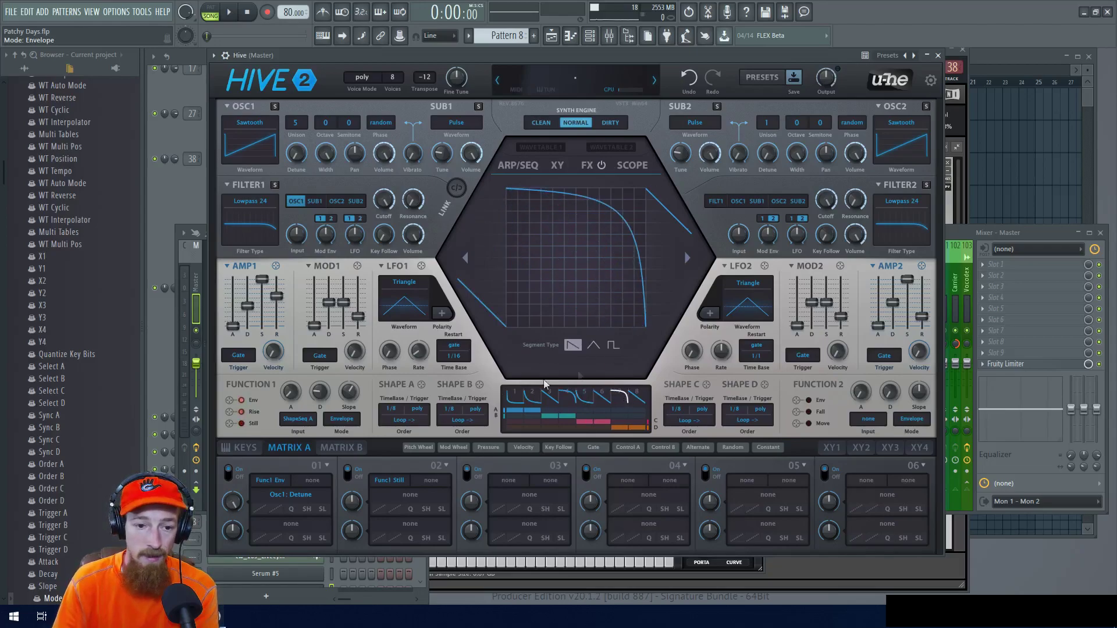
{"action": "left_click_drag", "start_coordinate": [585, 247], "coordinate": [652, 416]}
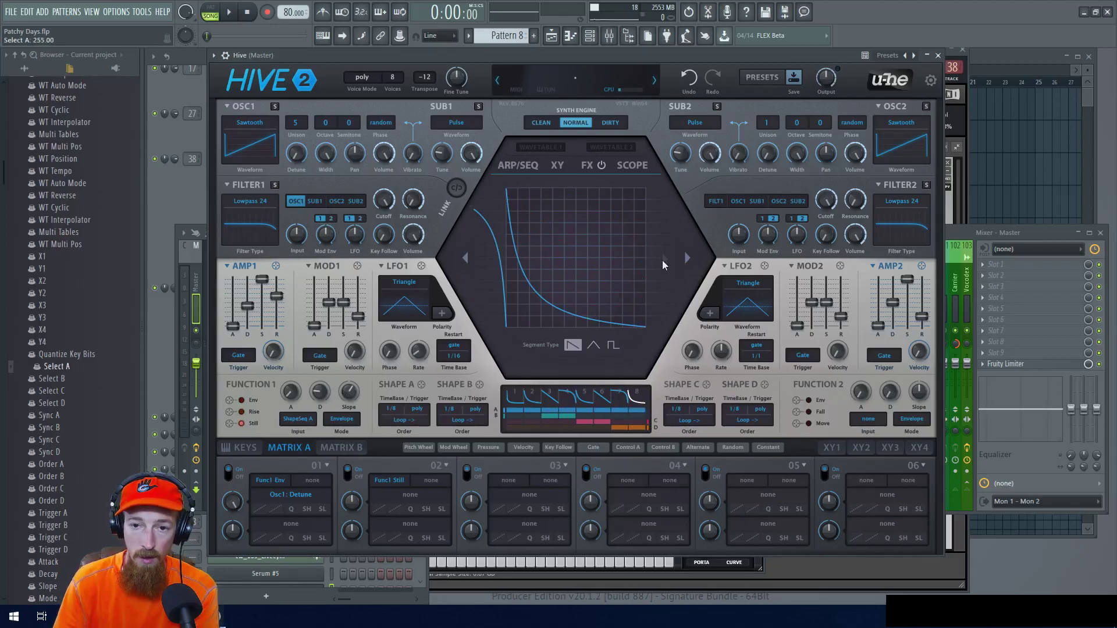
Return to the scope view, adjust Function 1's decay, reset its slope to 0 and set its mode to Follow
{"action": "left_click", "coordinate": [637, 172]}
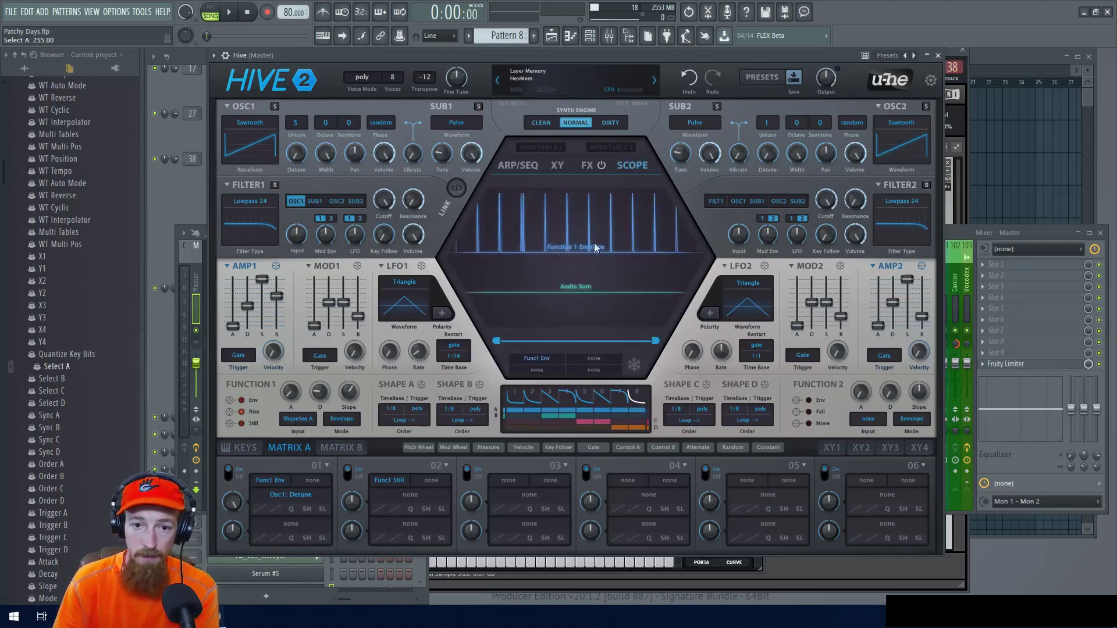
{"action": "mouse_move", "coordinate": [319, 392]}
{"action": "left_mouse_down"}
{"action": "mouse_move", "coordinate": [320, 381]}
{"action": "mouse_move", "coordinate": [320, 411]}
{"action": "mouse_move", "coordinate": [352, 397]}
{"action": "left_mouse_up"}
{"action": "double_click", "coordinate": [352, 398]}
{"action": "left_click", "coordinate": [342, 419]}
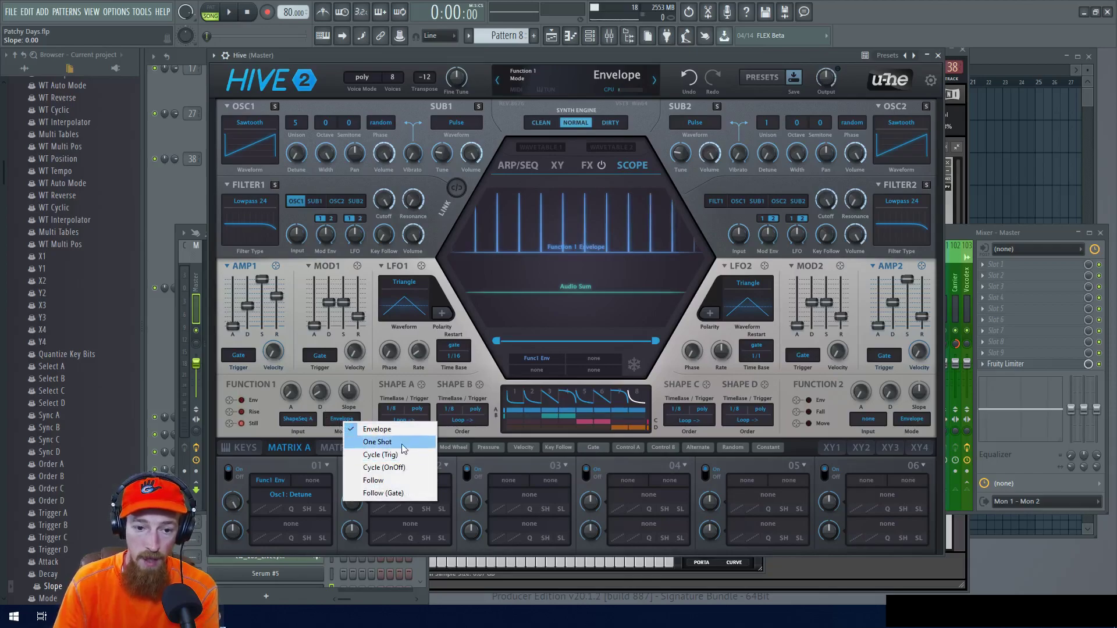
{"action": "left_click", "coordinate": [395, 480]}
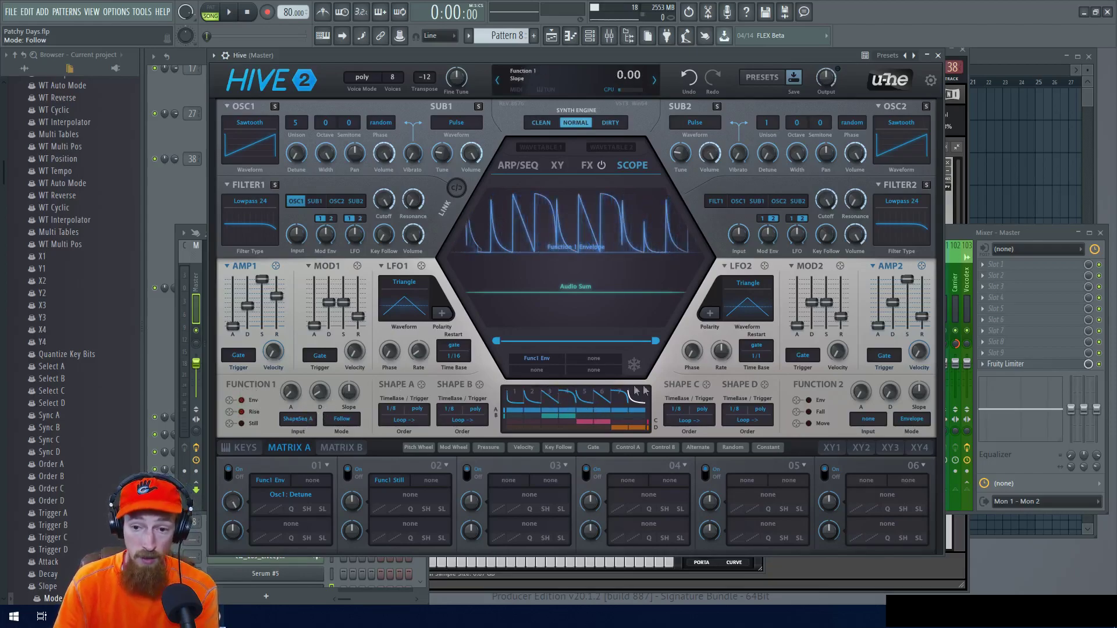
Show the arpeggiator and sequencer page and set Function 1's input source to Seq Gate
{"action": "left_click", "coordinate": [298, 419]}
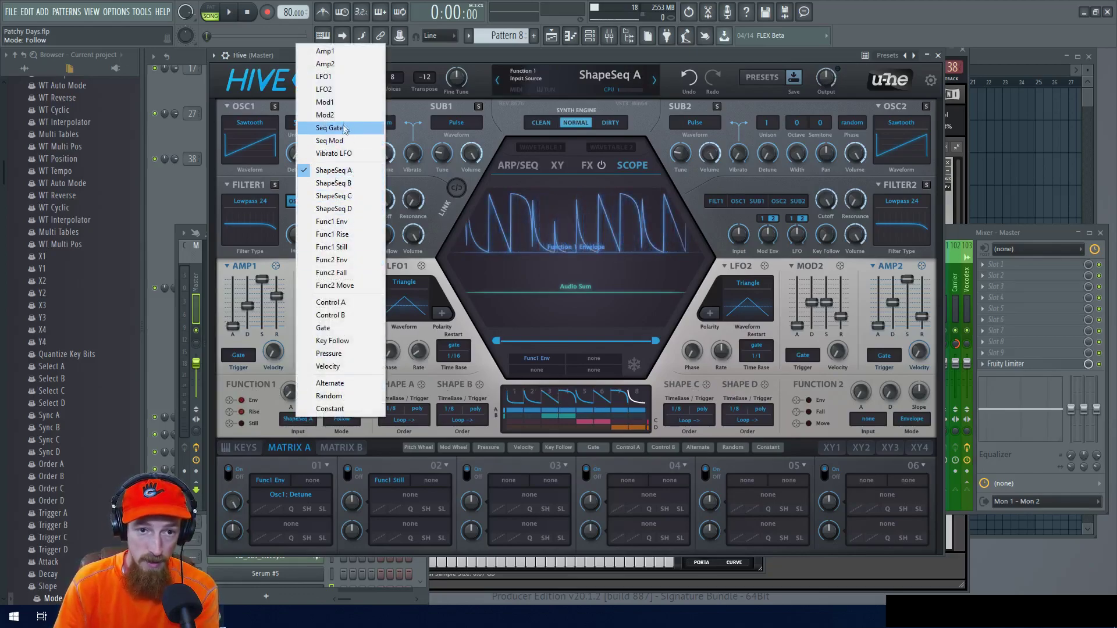
{"action": "left_click", "coordinate": [527, 170]}
{"action": "left_click", "coordinate": [504, 168]}
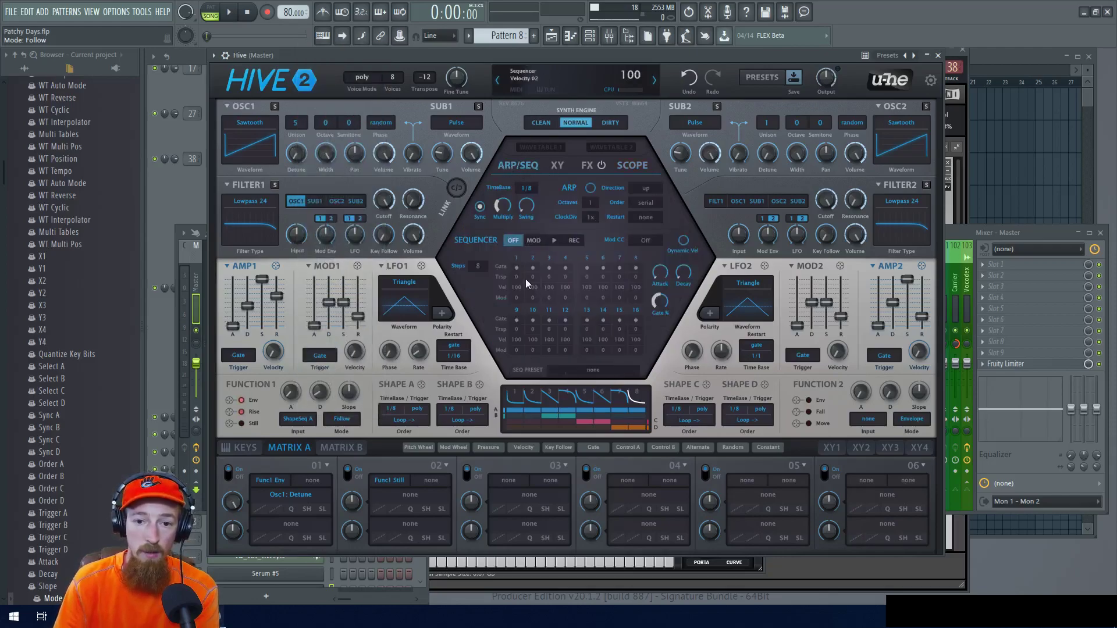
{"action": "left_click", "coordinate": [298, 419]}
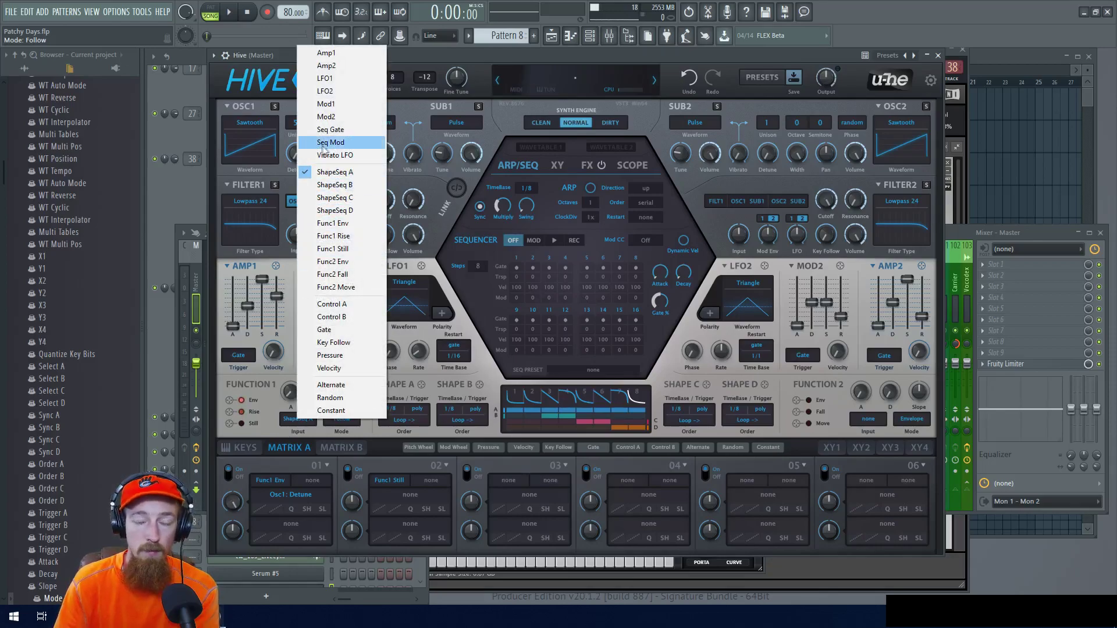
{"action": "left_click", "coordinate": [330, 130]}
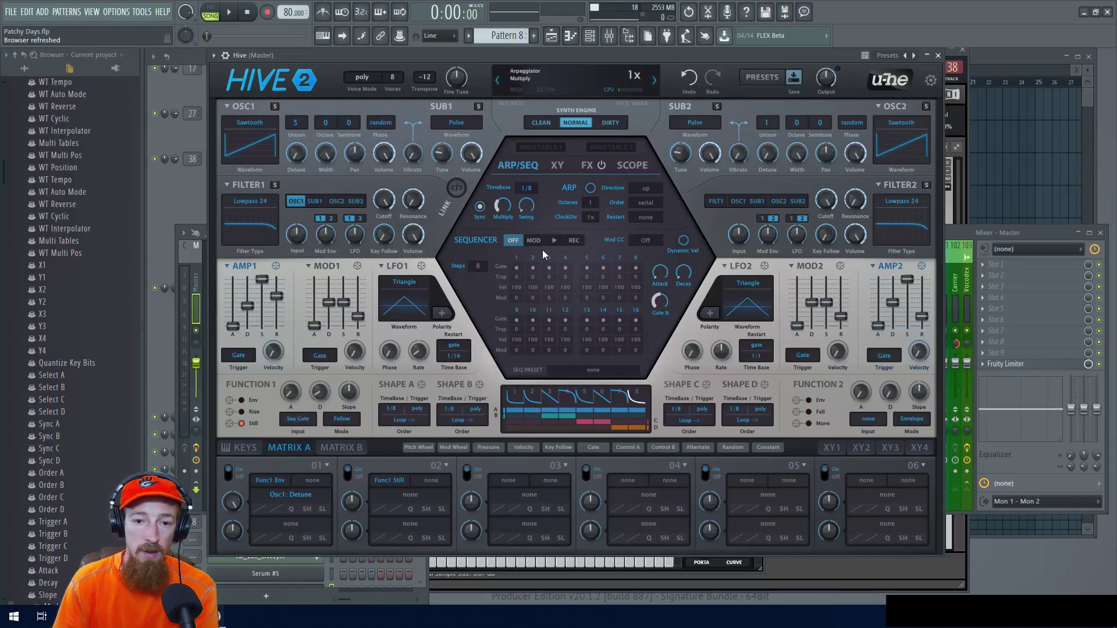
Set the gates of sequencer steps 1, 3, 5 and 7 to Tie and turn the sequencer on
{"action": "left_click", "coordinate": [517, 267]}
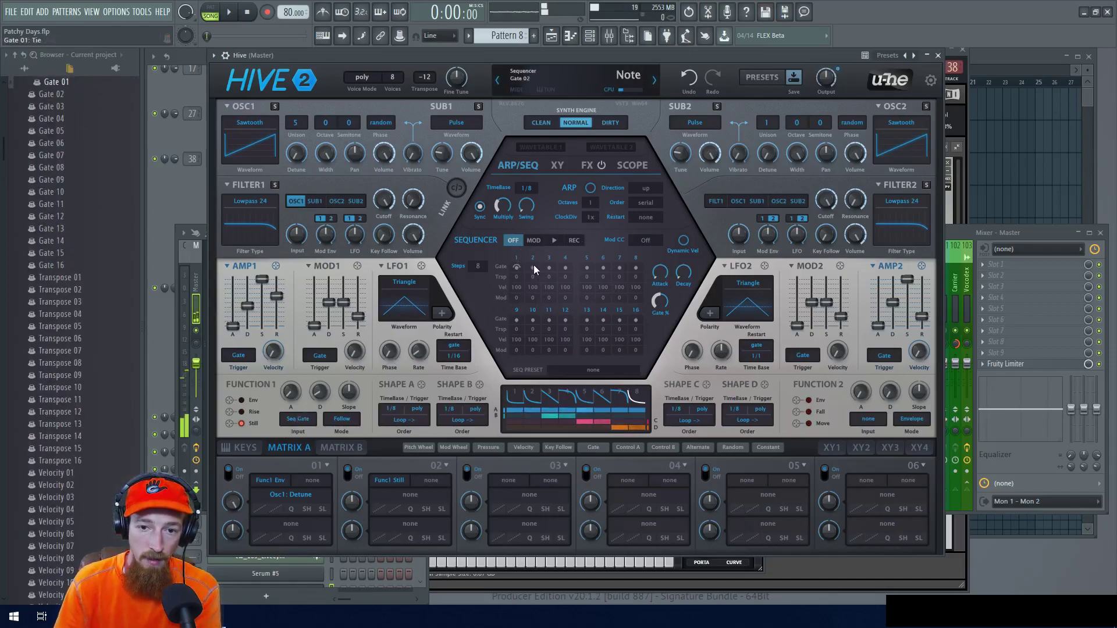
{"action": "left_click", "coordinate": [550, 267]}
{"action": "left_click", "coordinate": [587, 268]}
{"action": "left_click", "coordinate": [621, 267]}
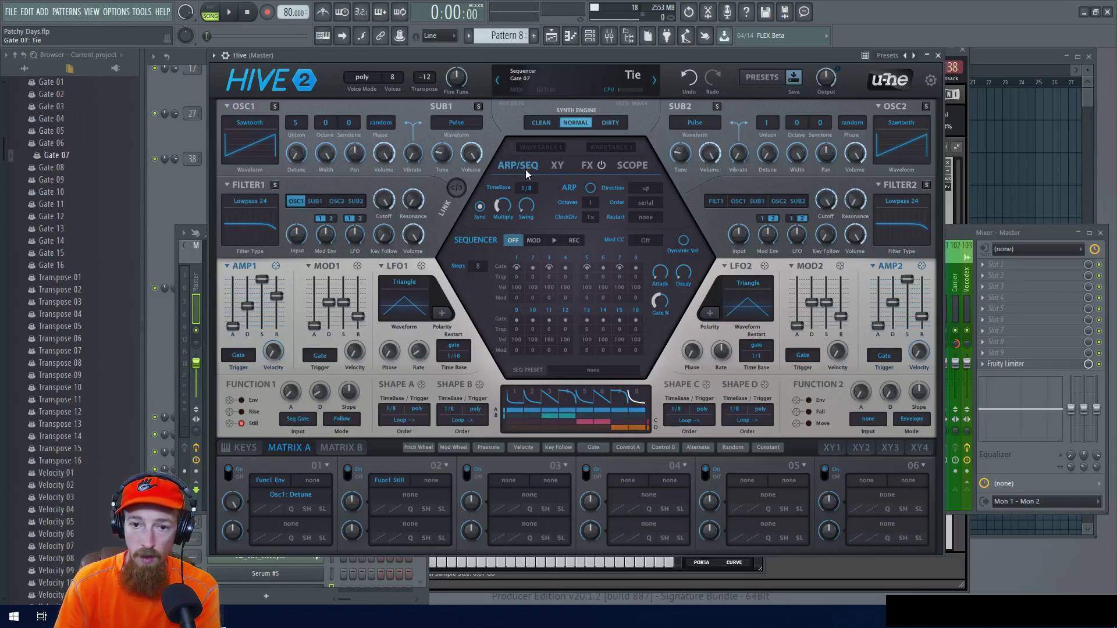
{"action": "left_click", "coordinate": [552, 241]}
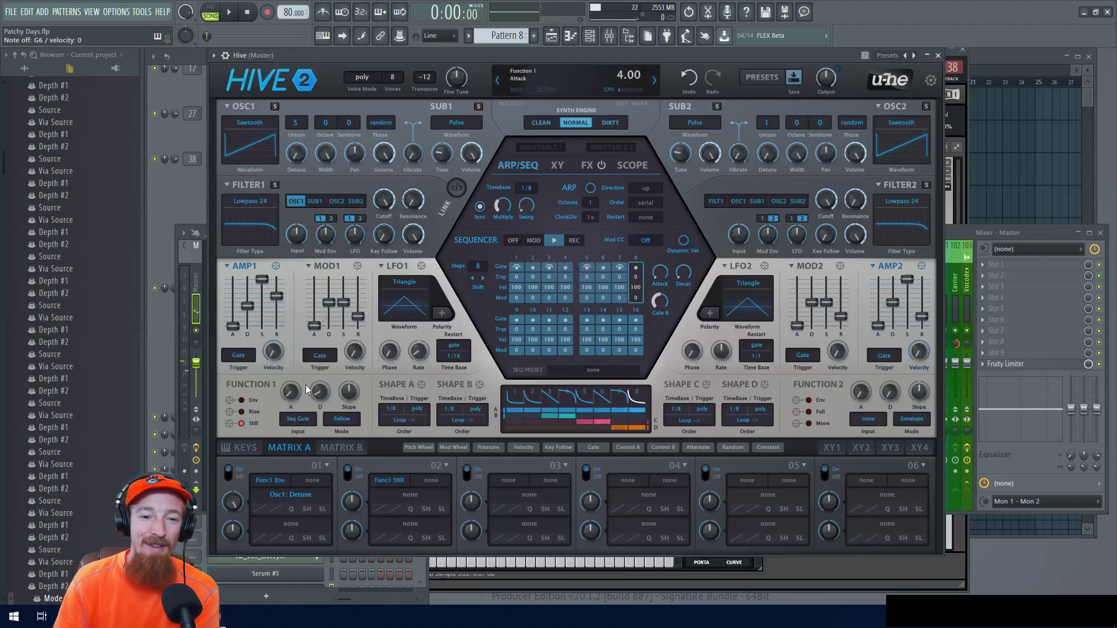
Feed Function 1 from Seq Mod, set sequencer steps 1 to 3 to Mod values 24, 13 and 61, and raise steps 4 and 7
{"action": "left_click", "coordinate": [298, 419]}
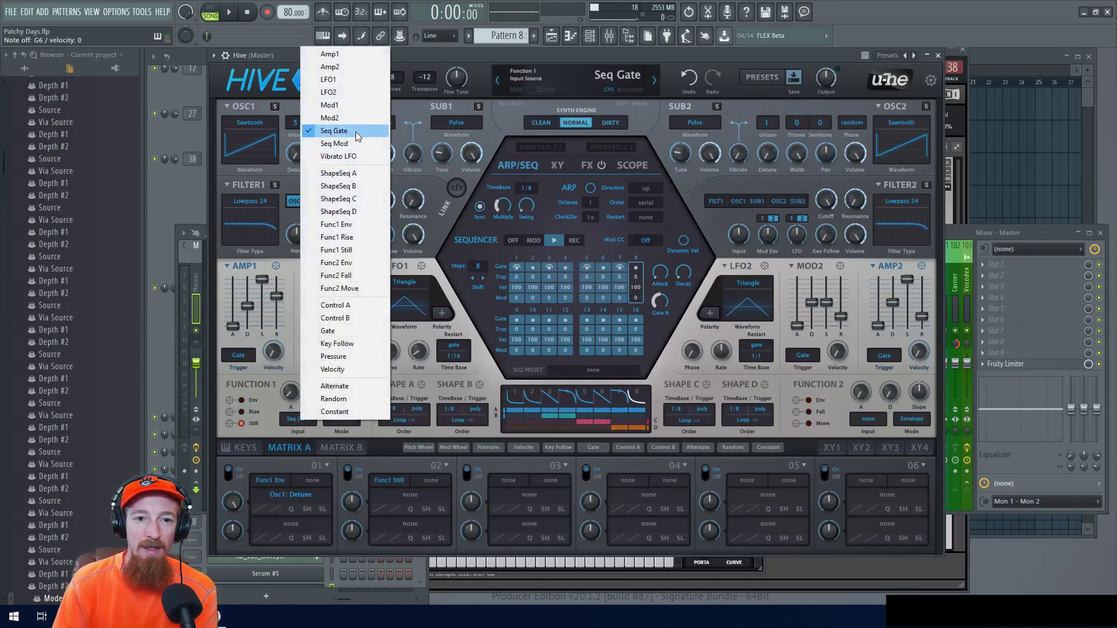
{"action": "left_click", "coordinate": [326, 144]}
{"action": "left_click_drag", "start_coordinate": [518, 297], "coordinate": [551, 242]}
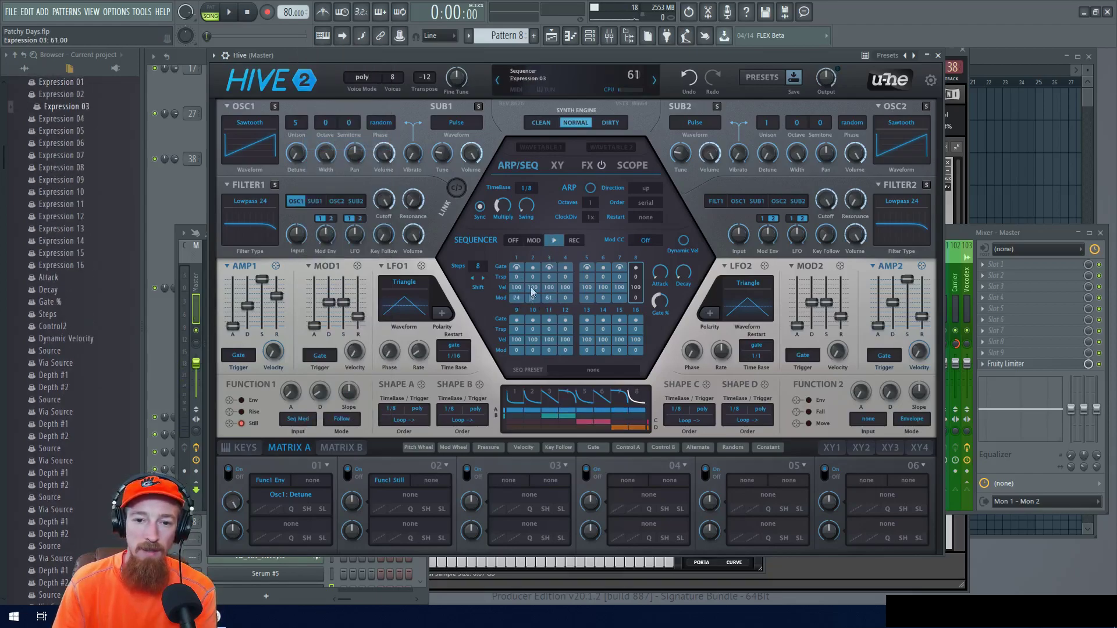
{"action": "left_click_drag", "start_coordinate": [532, 299], "coordinate": [570, 287]}
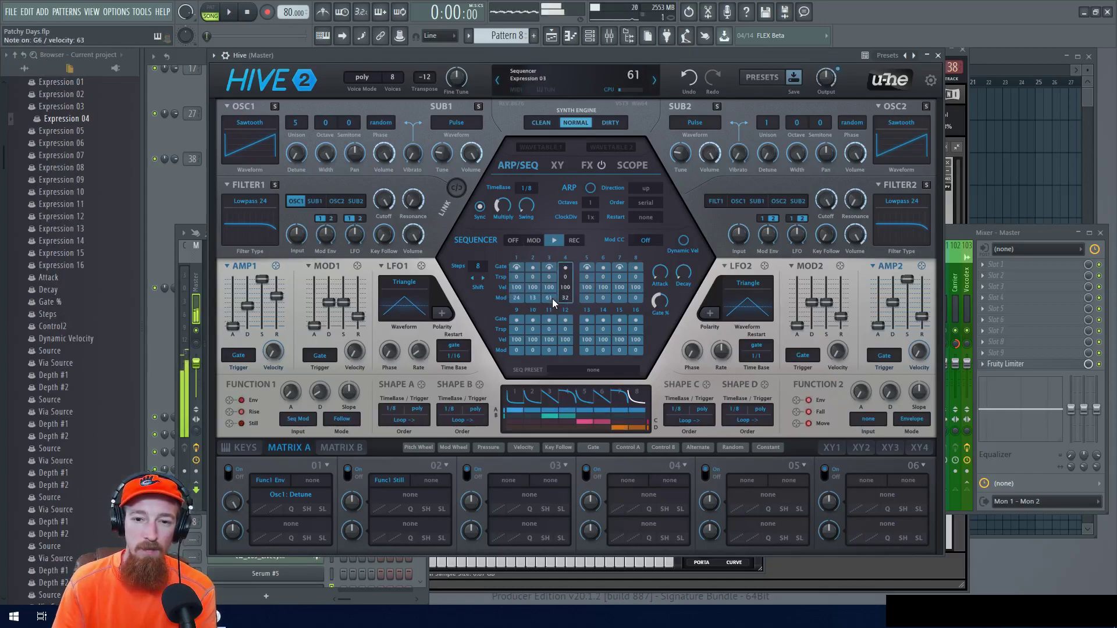
{"action": "left_click_drag", "start_coordinate": [620, 298], "coordinate": [620, 255]}
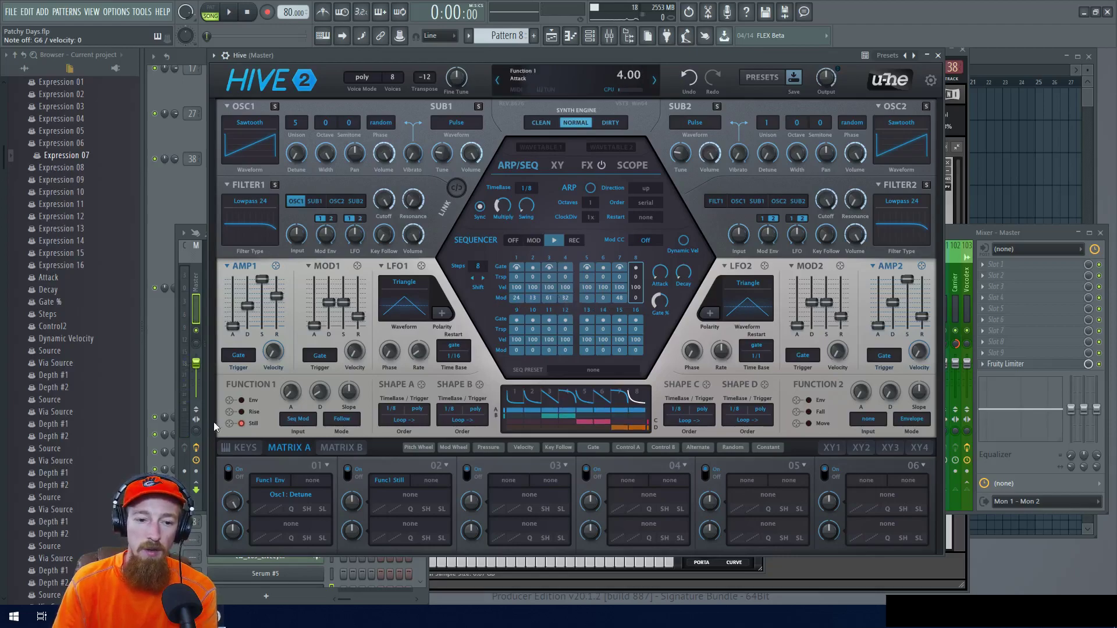
Try ShapeSeq A again as Function 1's input source, and switch it to Vibrato LFO
{"action": "left_click", "coordinate": [298, 419]}
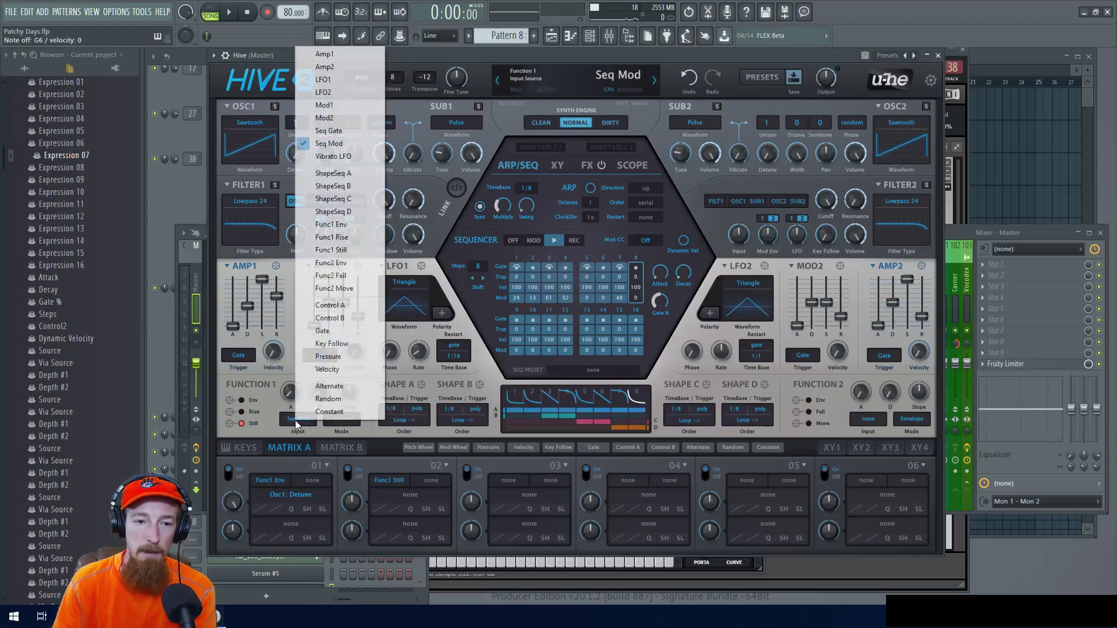
{"action": "left_click", "coordinate": [348, 176]}
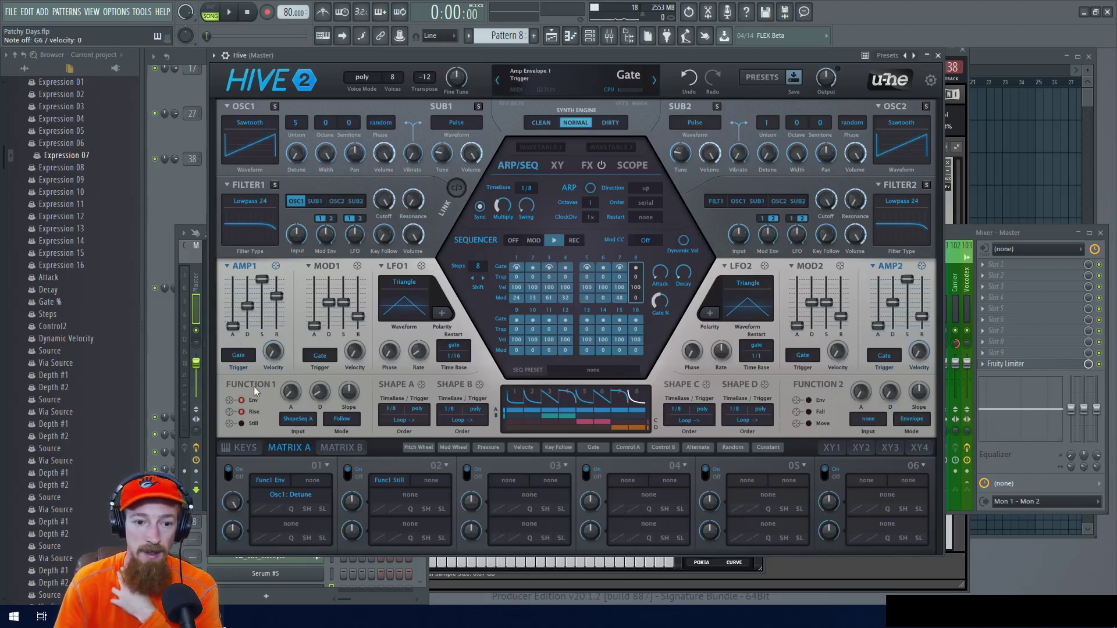
{"action": "left_click", "coordinate": [295, 420]}
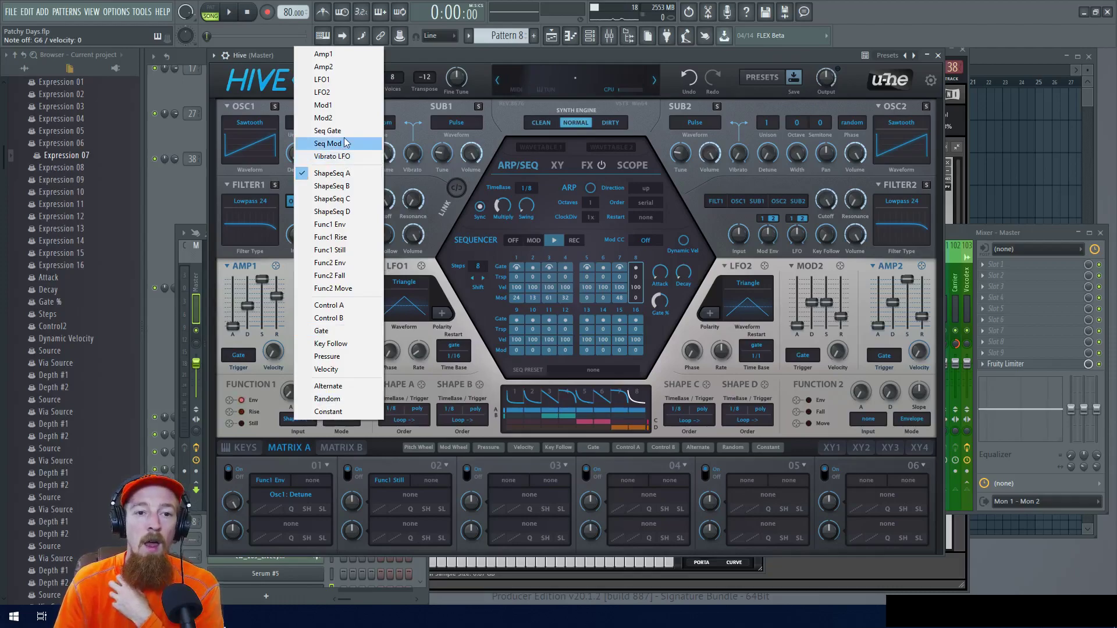
{"action": "left_click", "coordinate": [343, 157]}
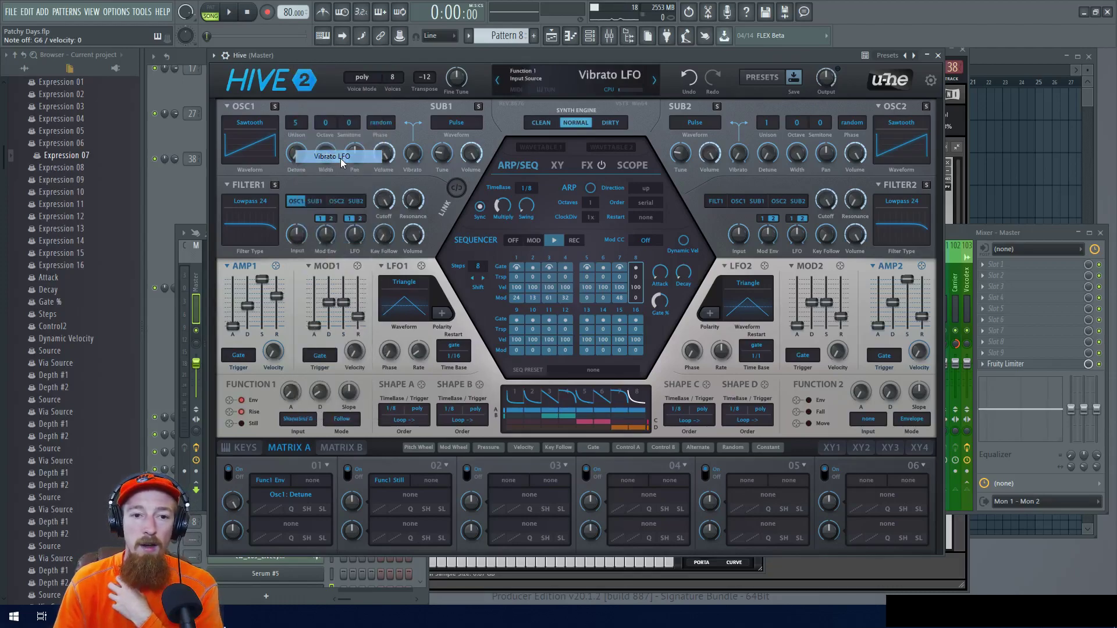
{"action": "left_click", "coordinate": [298, 420]}
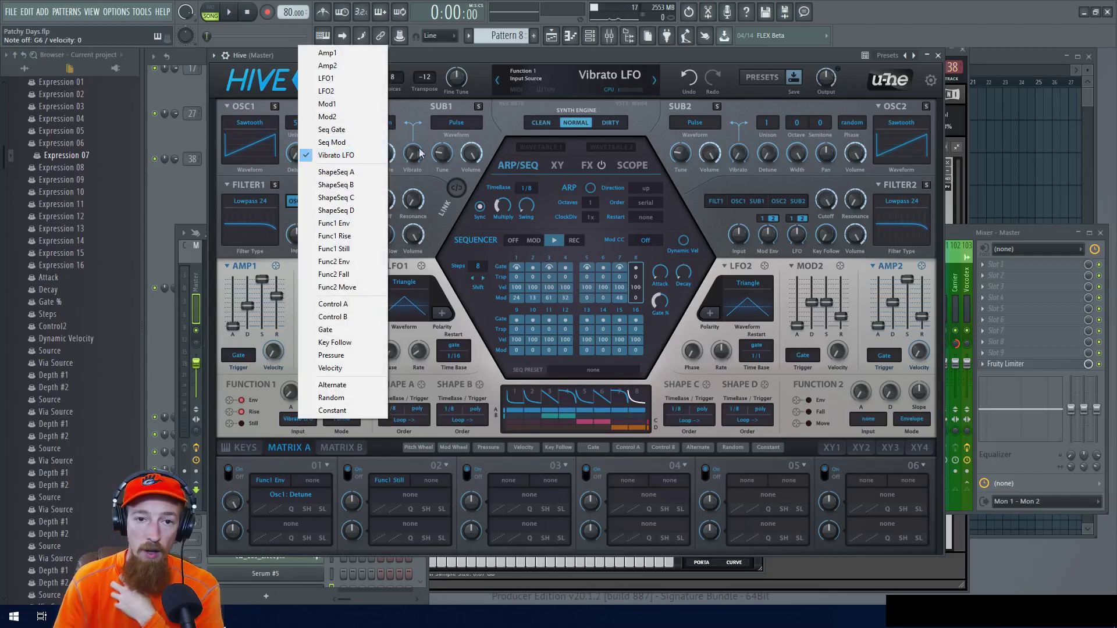
{"action": "left_click", "coordinate": [416, 114]}
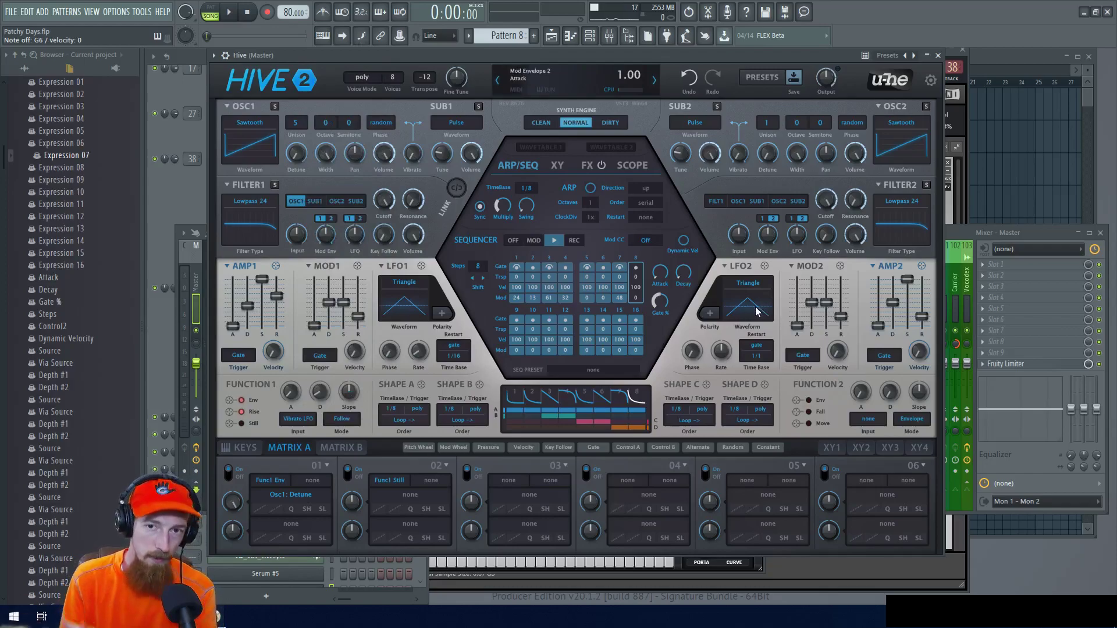
Show the Vibrato LFO controls on the keyboard page and try its rate and delay along with Oscillator 1's vibrato amount
{"action": "left_click", "coordinate": [250, 451]}
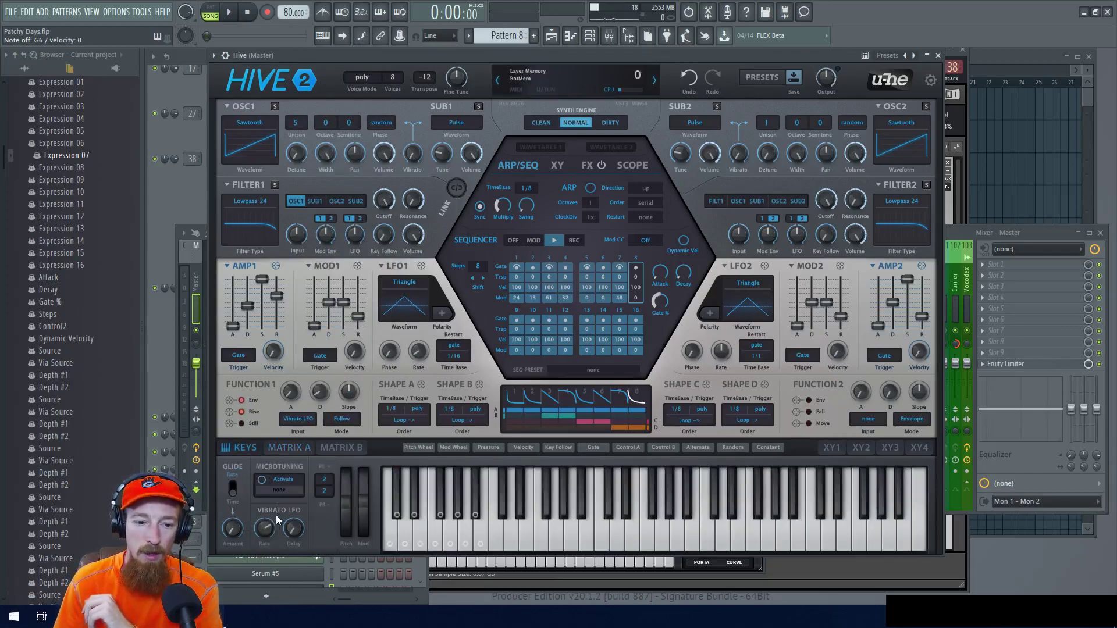
{"action": "mouse_move", "coordinate": [265, 531]}
{"action": "left_mouse_down"}
{"action": "mouse_move", "coordinate": [266, 548]}
{"action": "mouse_move", "coordinate": [268, 534]}
{"action": "left_mouse_up"}
{"action": "scroll", "coordinate": [295, 538], "scroll_direction": "up", "scroll_amount": 3}
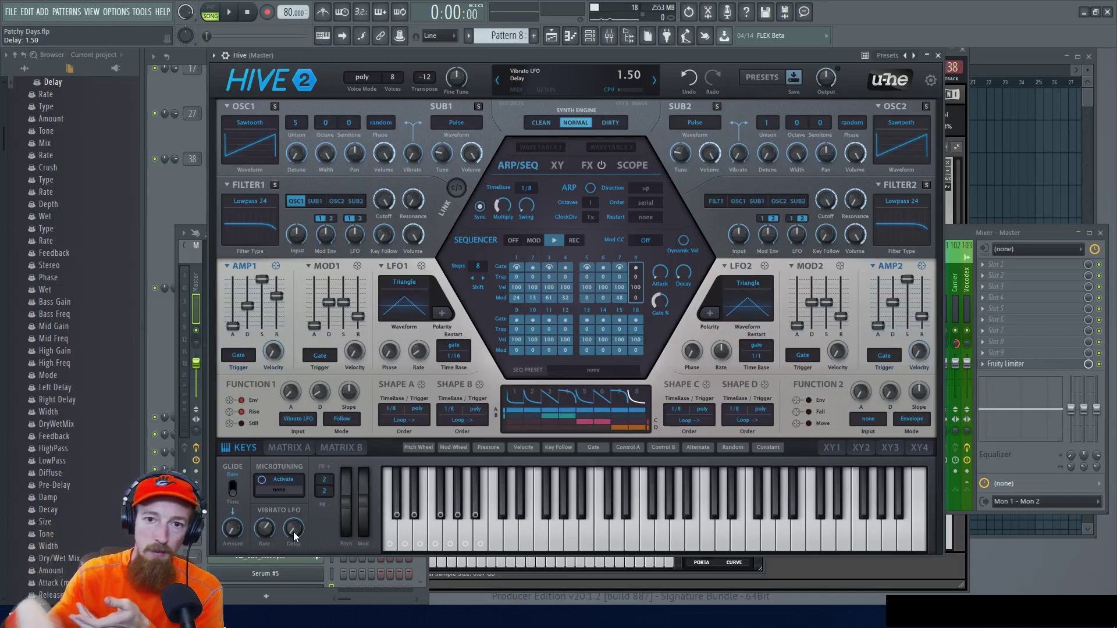
{"action": "mouse_move", "coordinate": [412, 154]}
{"action": "left_mouse_down"}
{"action": "mouse_move", "coordinate": [432, 94]}
{"action": "mouse_move", "coordinate": [415, 171]}
{"action": "left_mouse_up"}
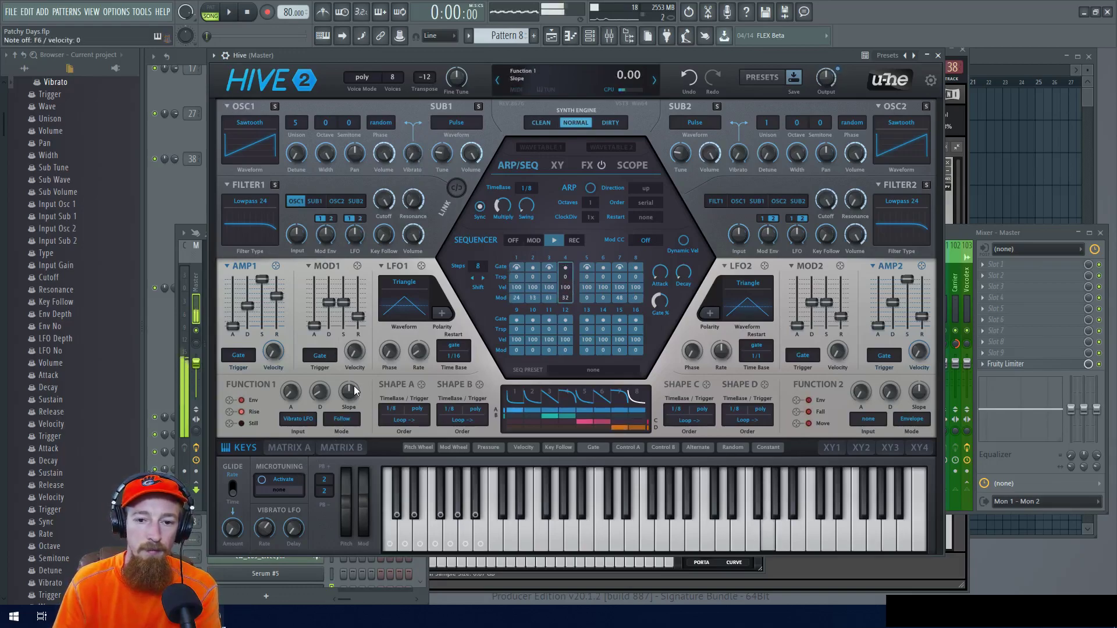
Show the scope and set the Vibrato LFO's rate to 5.00 and its delay to 4.50
{"action": "left_click", "coordinate": [633, 166]}
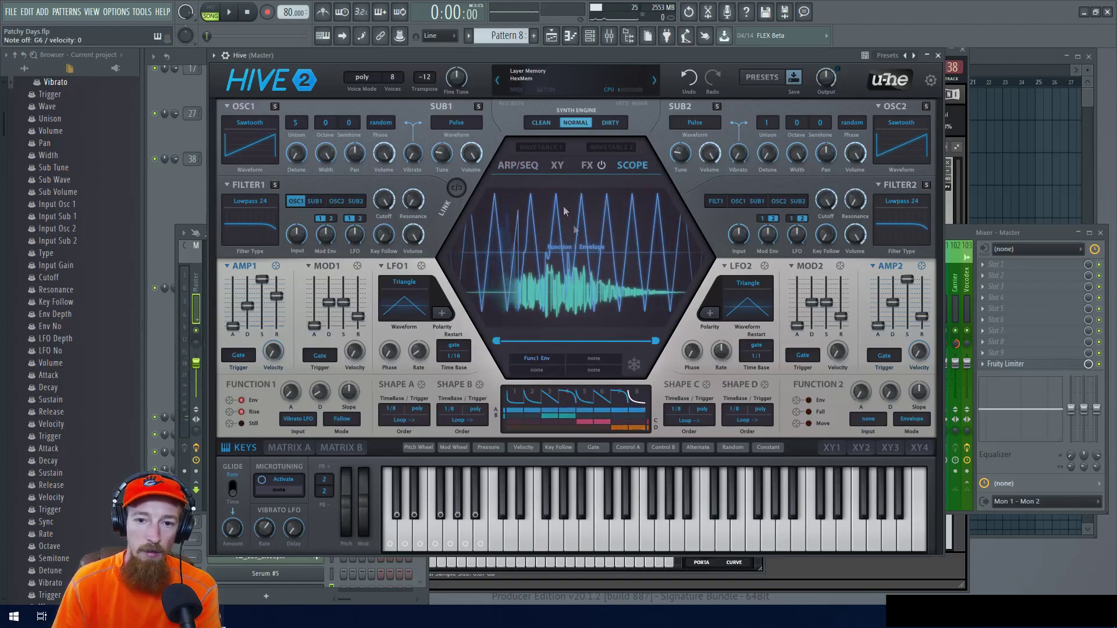
{"action": "left_click_drag", "start_coordinate": [264, 528], "coordinate": [272, 488]}
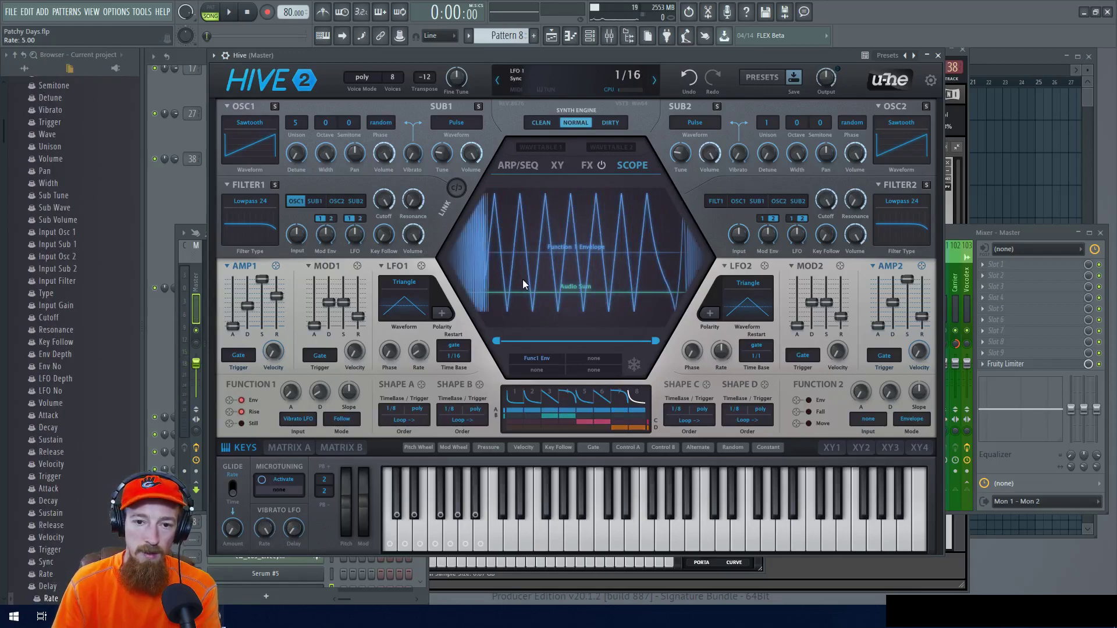
{"action": "left_click_drag", "start_coordinate": [294, 529], "coordinate": [298, 514]}
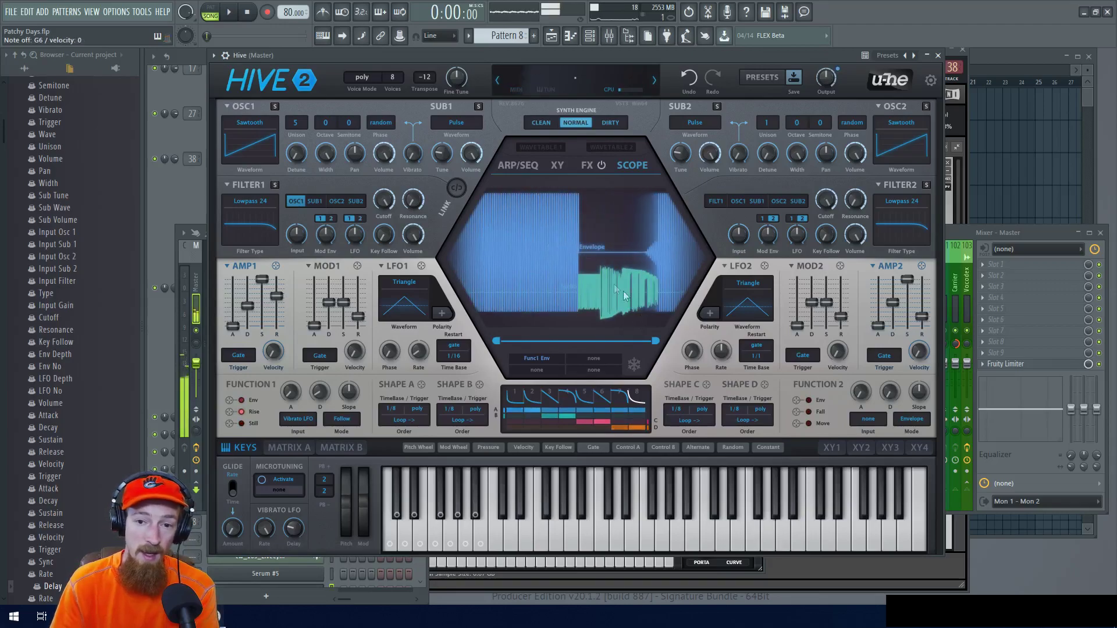
{"action": "left_click_drag", "start_coordinate": [290, 534], "coordinate": [290, 576]}
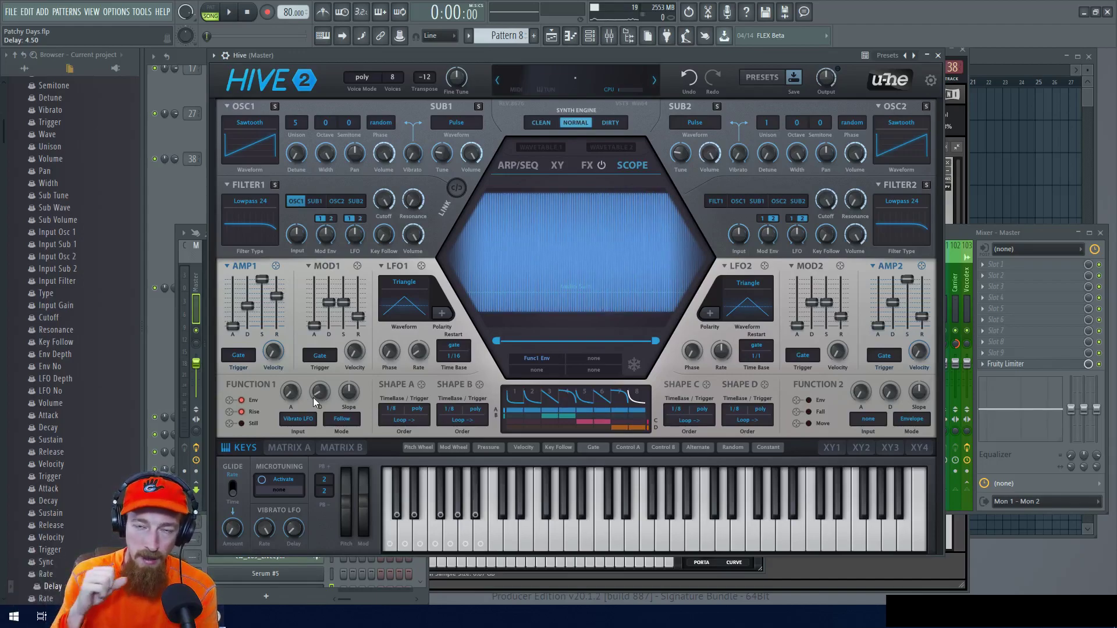
Feed Function 1 from Mod1 in Envelope mode and raise the Mod 1 envelope's attack and sustain
{"action": "mouse_move", "coordinate": [314, 395]}
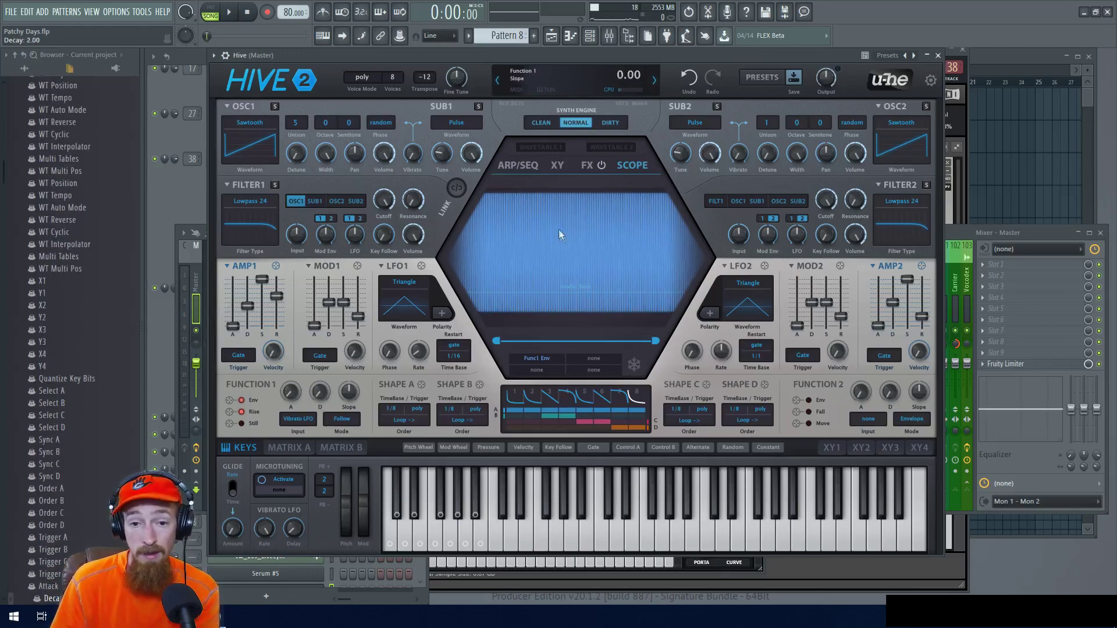
{"action": "left_click", "coordinate": [298, 419]}
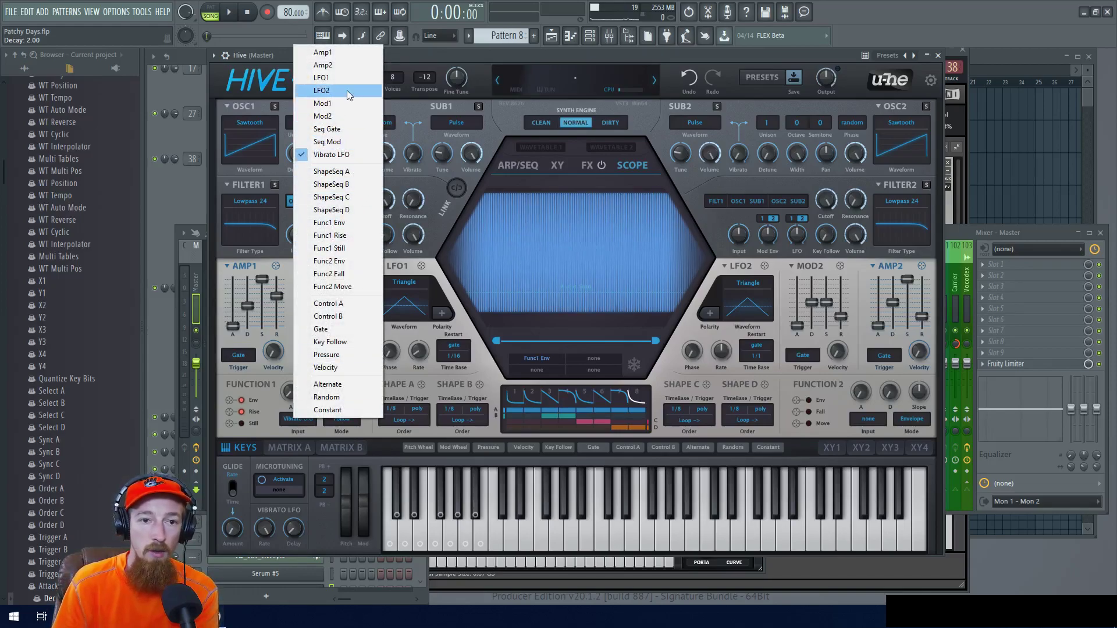
{"action": "left_click", "coordinate": [285, 274]}
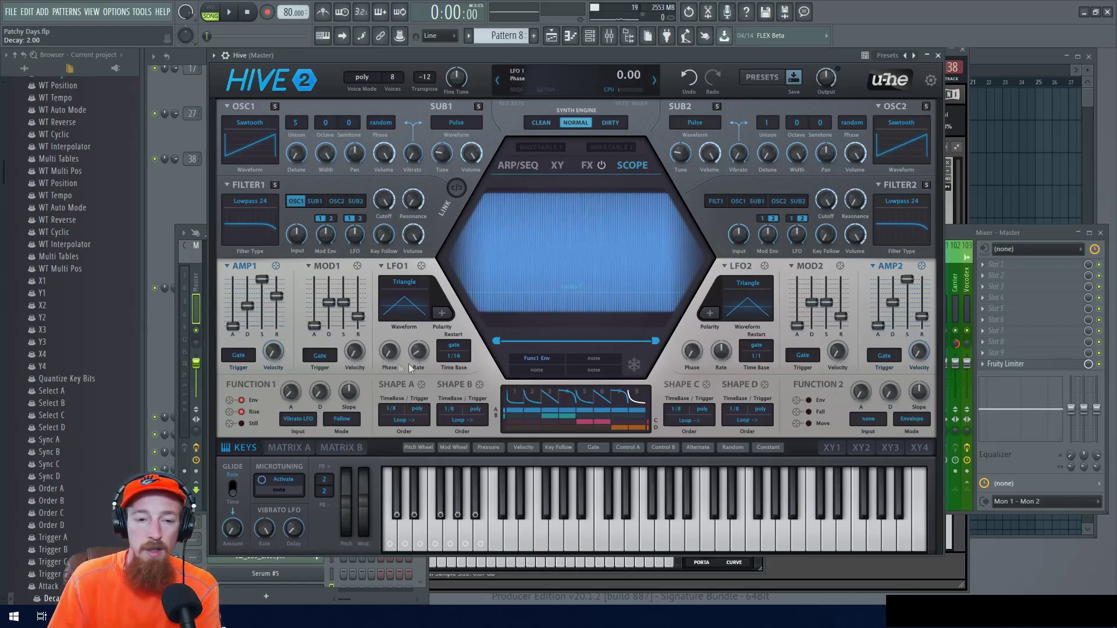
{"action": "left_click", "coordinate": [343, 420]}
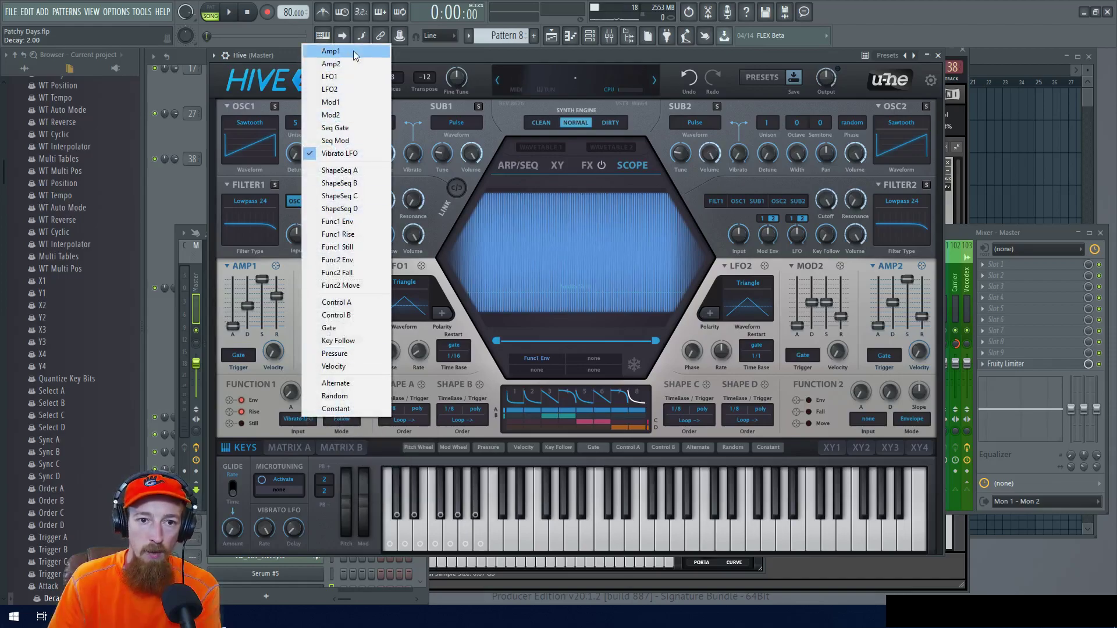
{"action": "left_click", "coordinate": [344, 103]}
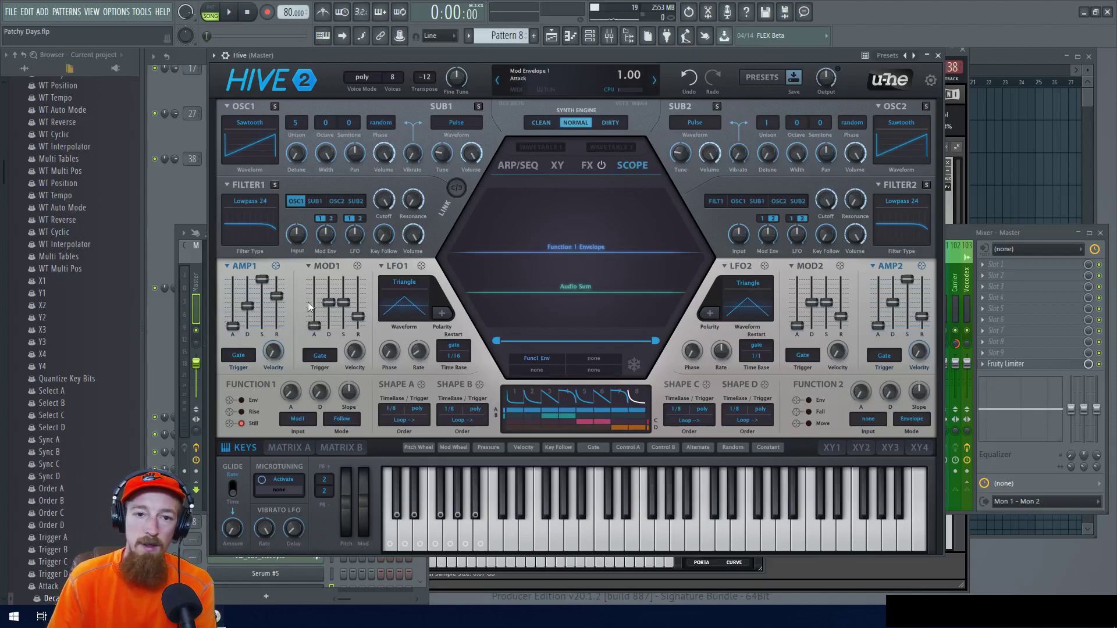
{"action": "left_click_drag", "start_coordinate": [315, 331], "coordinate": [348, 297]}
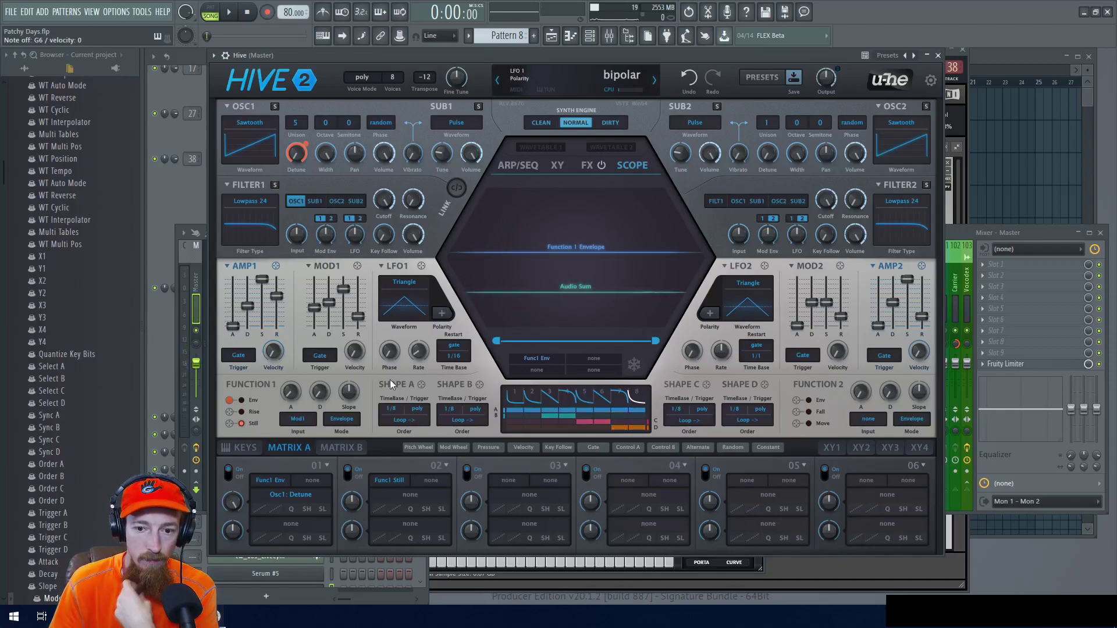
Turn the step sequencer off and return to the scope display
{"action": "left_click", "coordinate": [518, 166]}
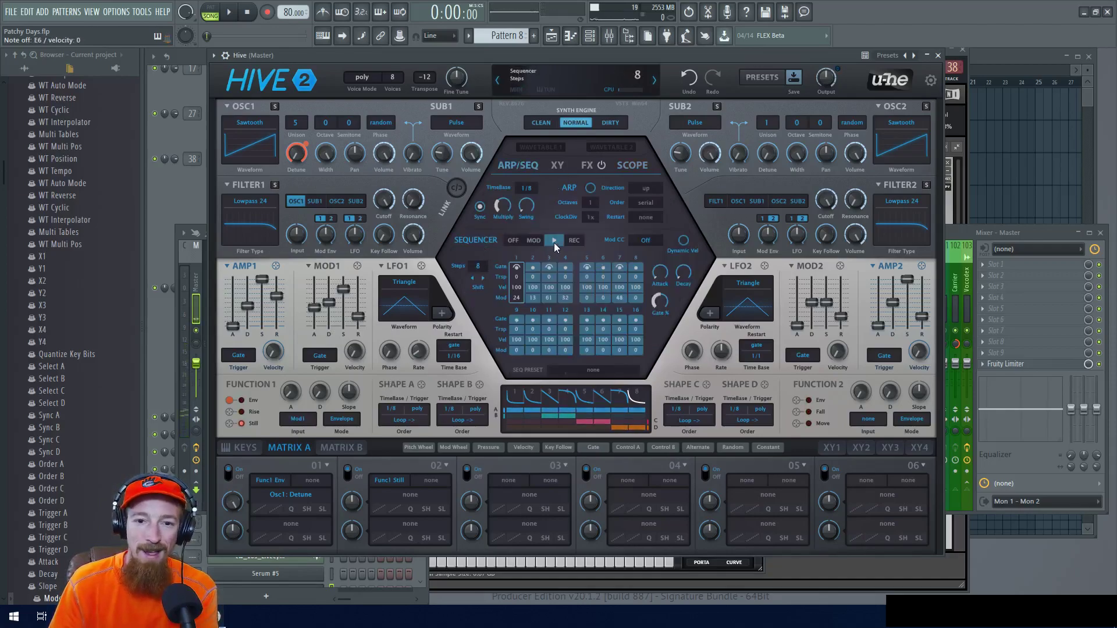
{"action": "left_click", "coordinate": [513, 241]}
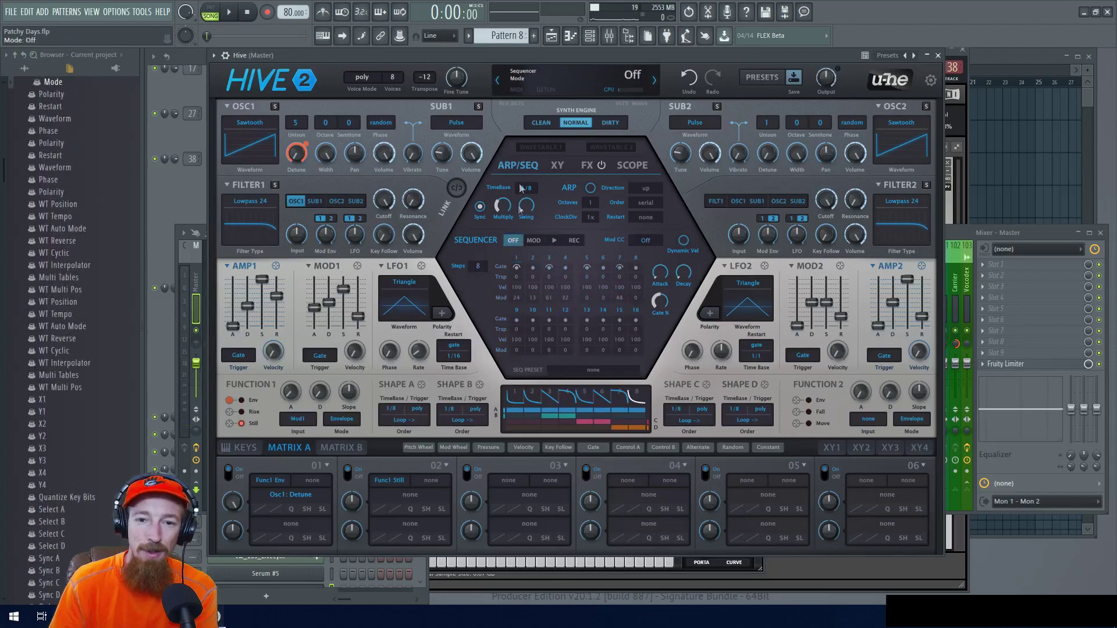
{"action": "left_click", "coordinate": [635, 166]}
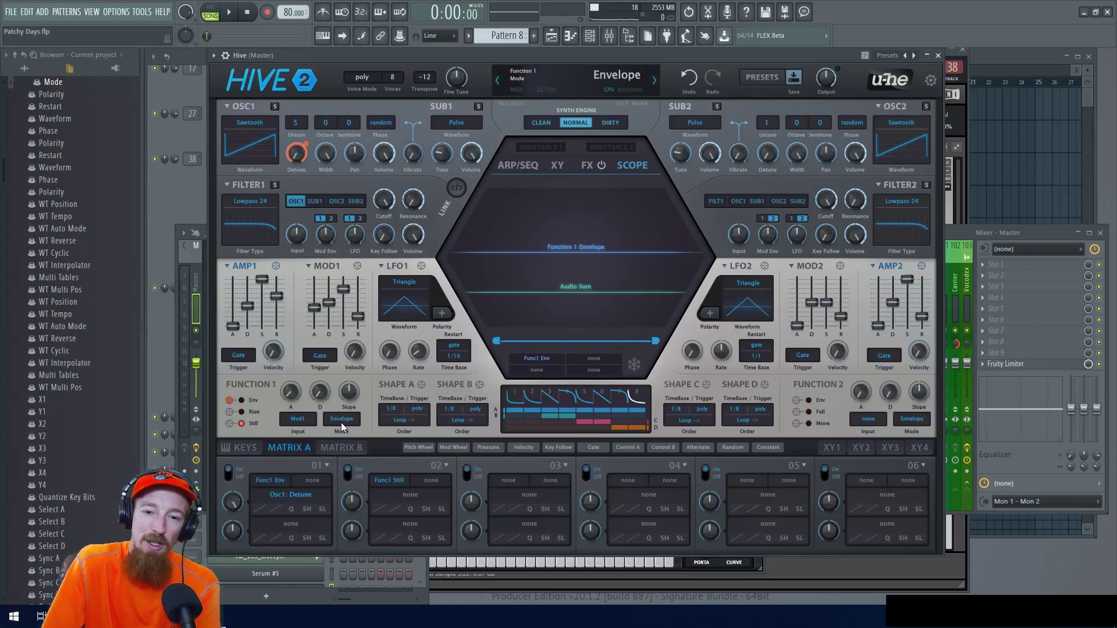
{"action": "left_click", "coordinate": [521, 168]}
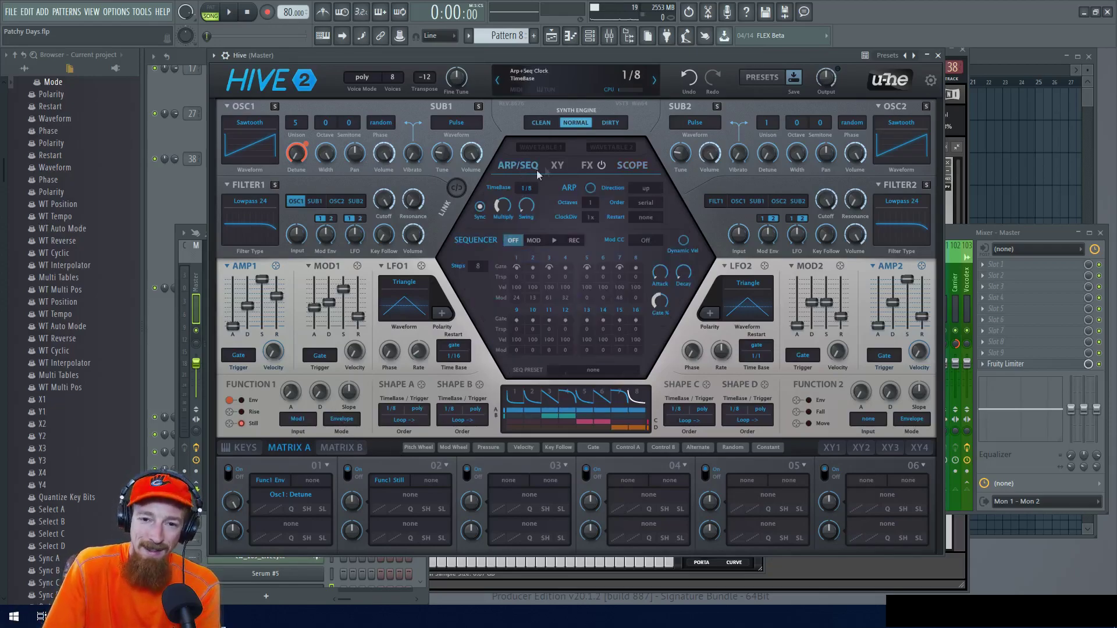
{"action": "left_click", "coordinate": [639, 167]}
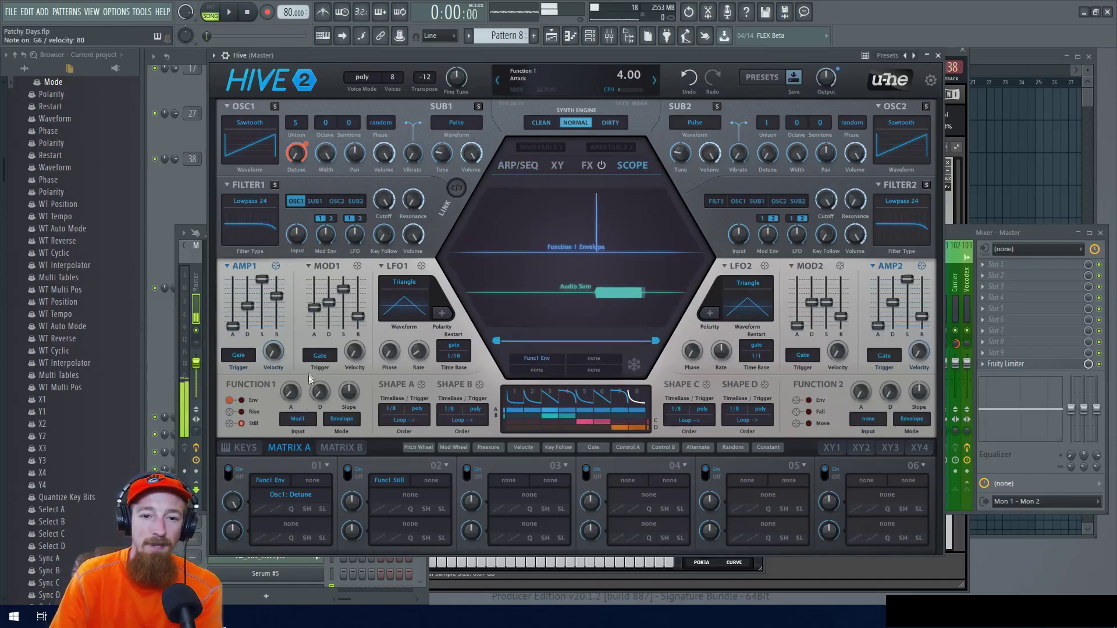
Raise the Mod 1 envelope's attack to 65 and set Function 1's mode to Follow
{"action": "left_click_drag", "start_coordinate": [314, 308], "coordinate": [314, 295]}
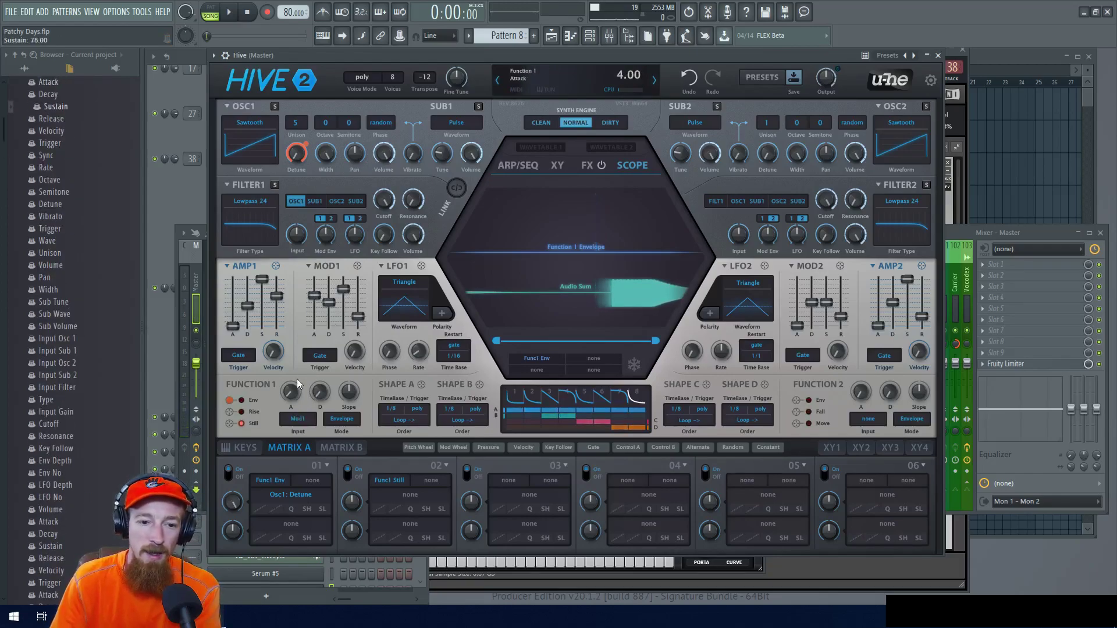
{"action": "left_click", "coordinate": [342, 420]}
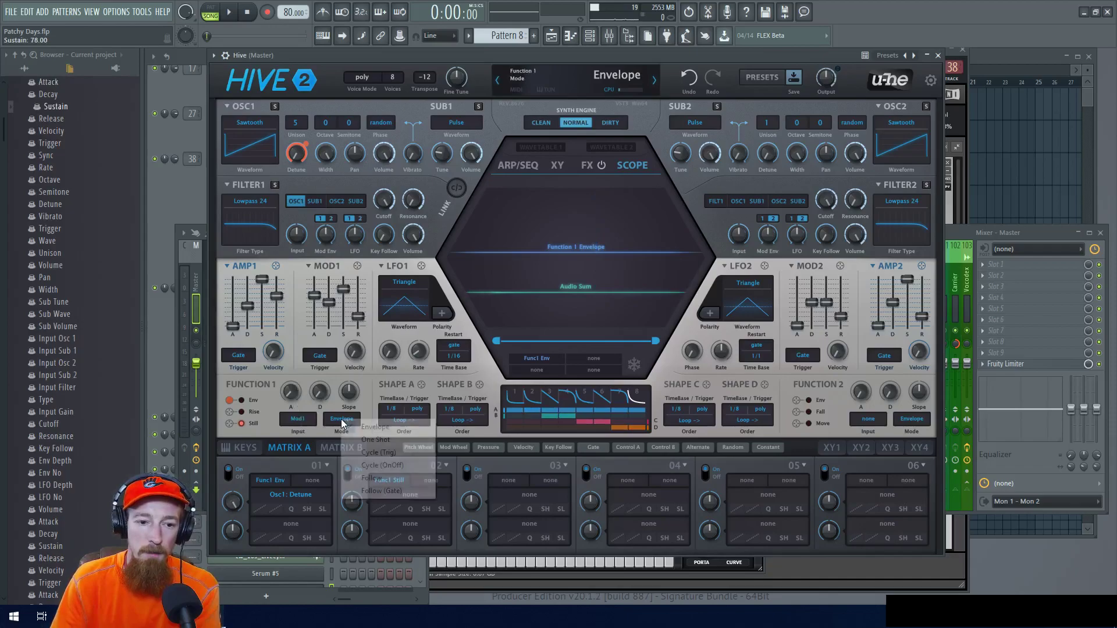
{"action": "left_click", "coordinate": [398, 483]}
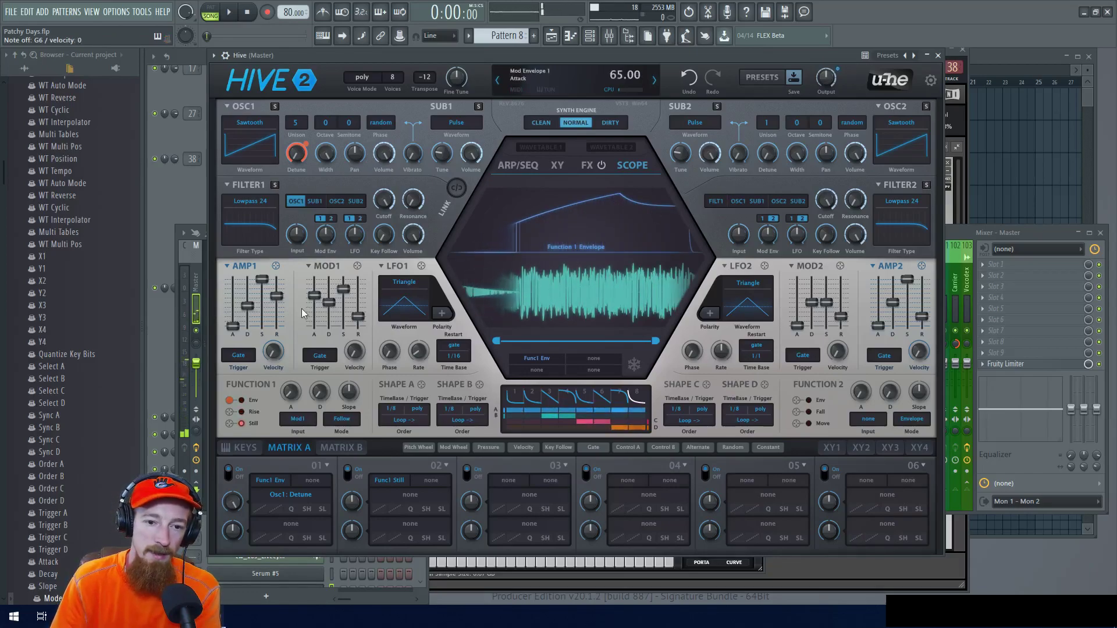
Reshape the Mod 1 envelope with sustain 0, minimum release, attack 7 and a longer decay
{"action": "left_click_drag", "start_coordinate": [329, 302], "coordinate": [344, 329]}
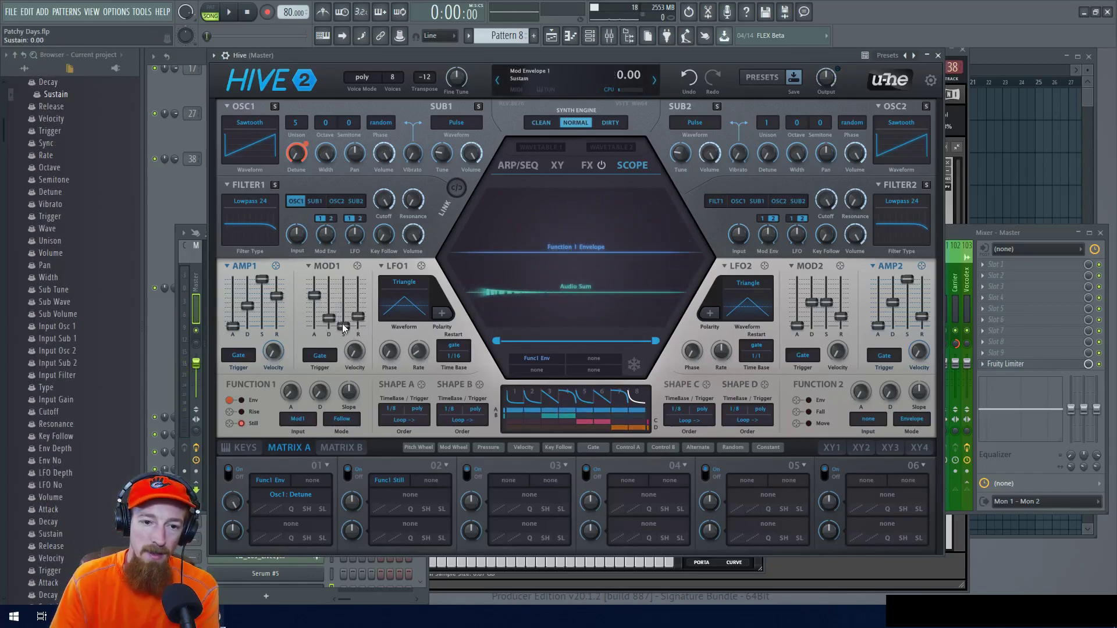
{"action": "left_click_drag", "start_coordinate": [357, 324], "coordinate": [357, 331]}
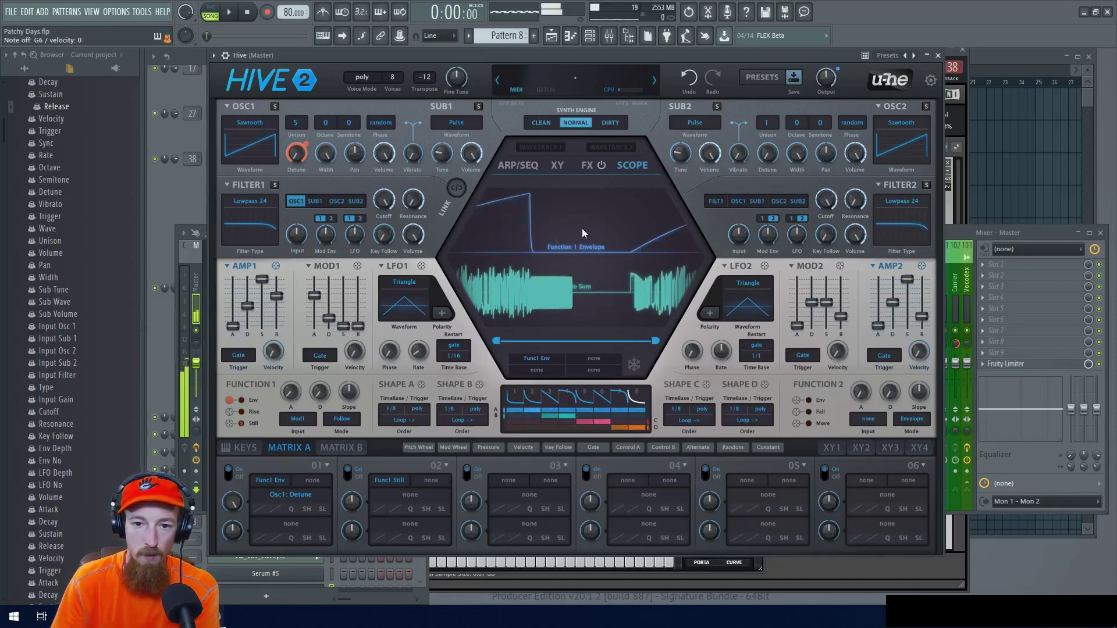
{"action": "left_click_drag", "start_coordinate": [314, 298], "coordinate": [315, 328]}
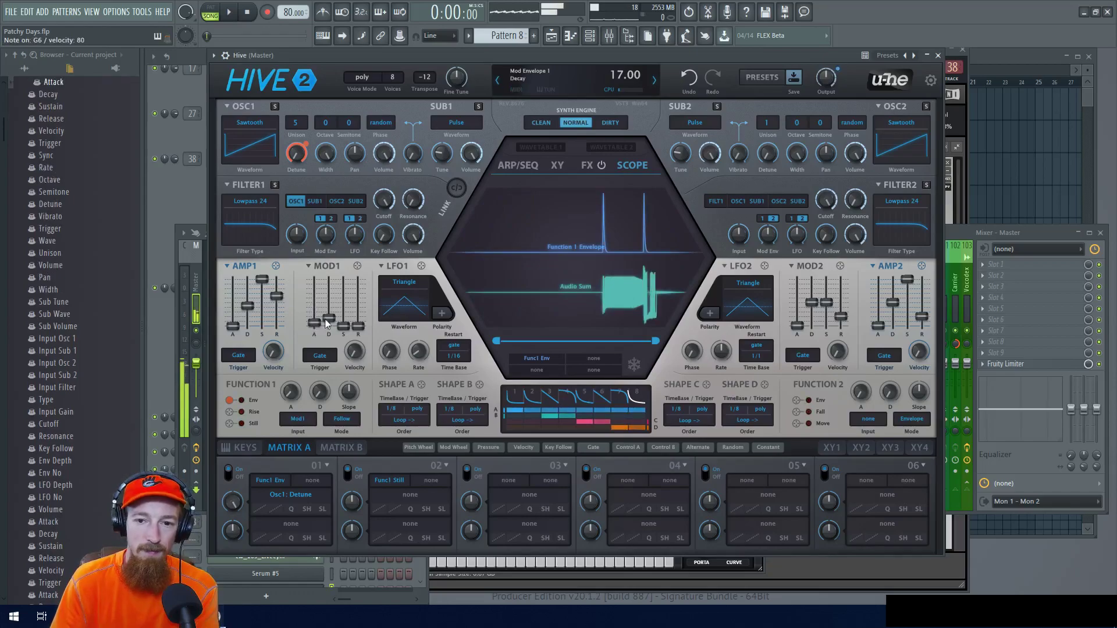
{"action": "left_click_drag", "start_coordinate": [329, 318], "coordinate": [332, 300]}
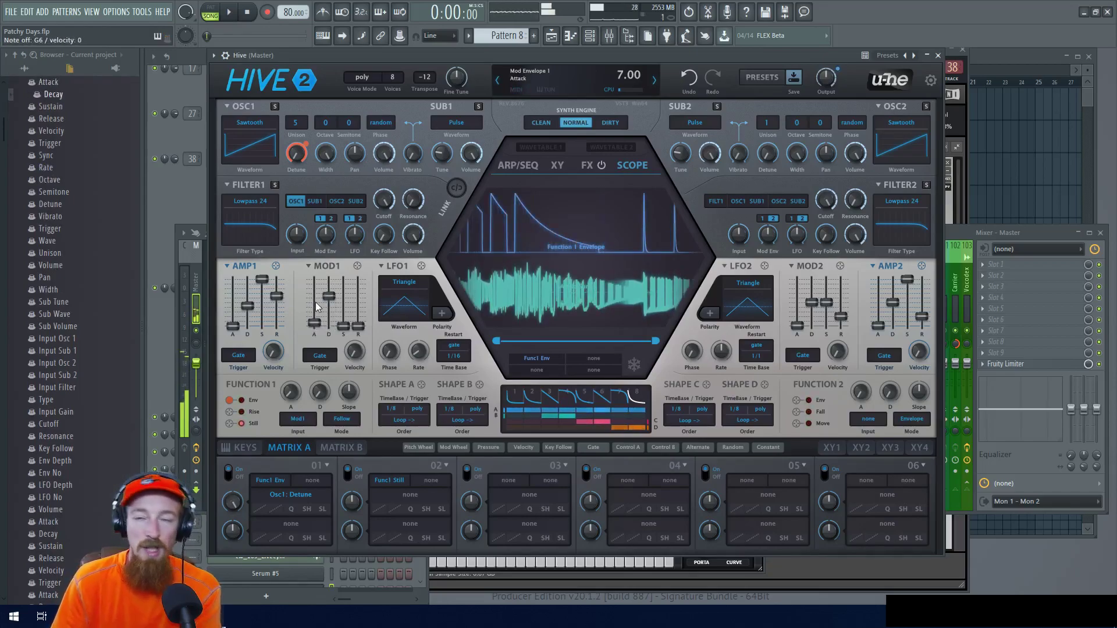
Set Function 1's input source to Amp1, try an Amp 1 envelope sustain of 7, and raise it to 85
{"action": "left_click", "coordinate": [297, 419]}
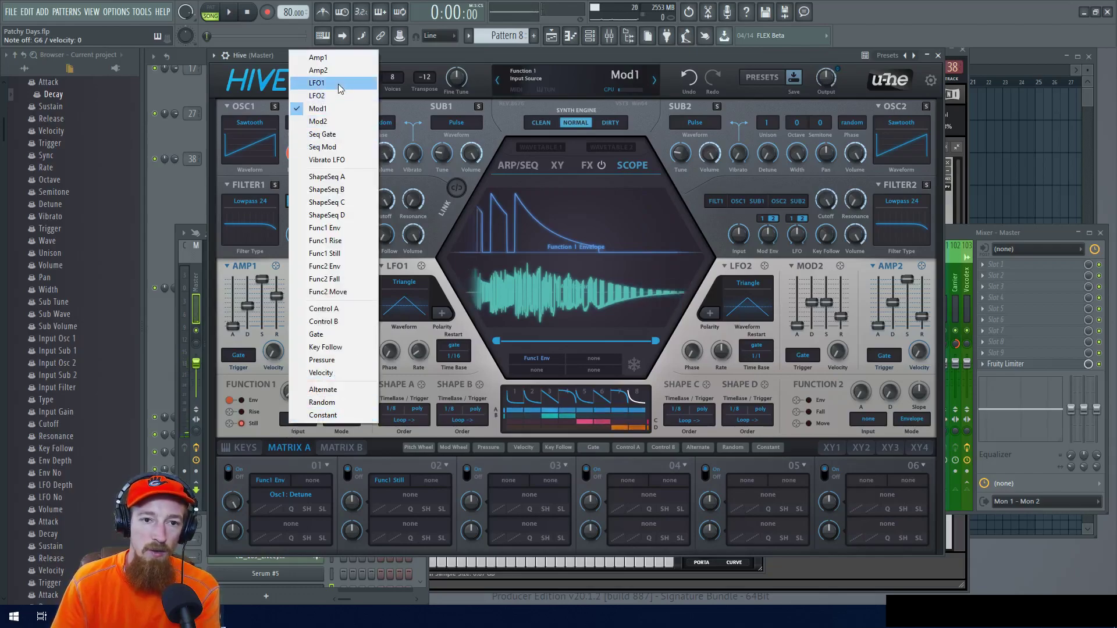
{"action": "left_click", "coordinate": [349, 58]}
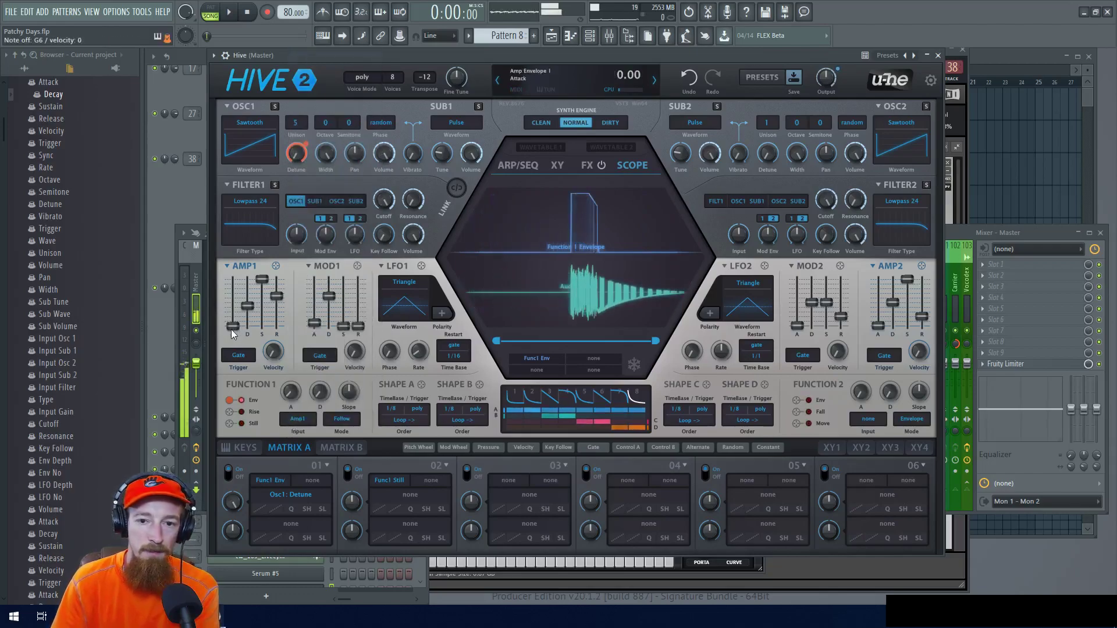
{"action": "left_click_drag", "start_coordinate": [256, 296], "coordinate": [260, 334]}
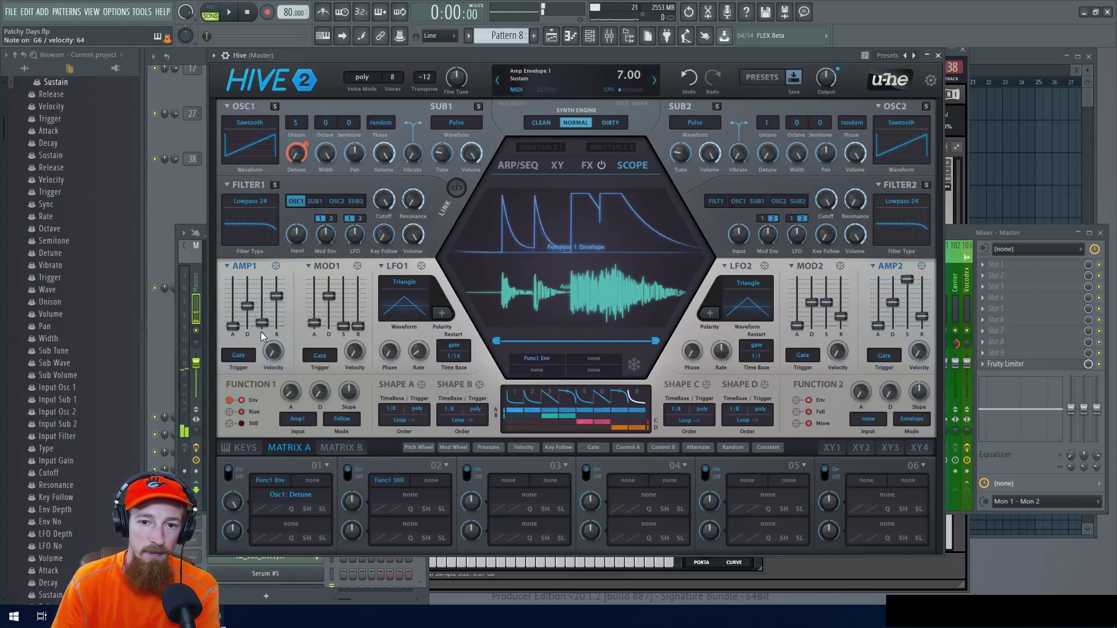
{"action": "left_click_drag", "start_coordinate": [260, 333], "coordinate": [263, 285]}
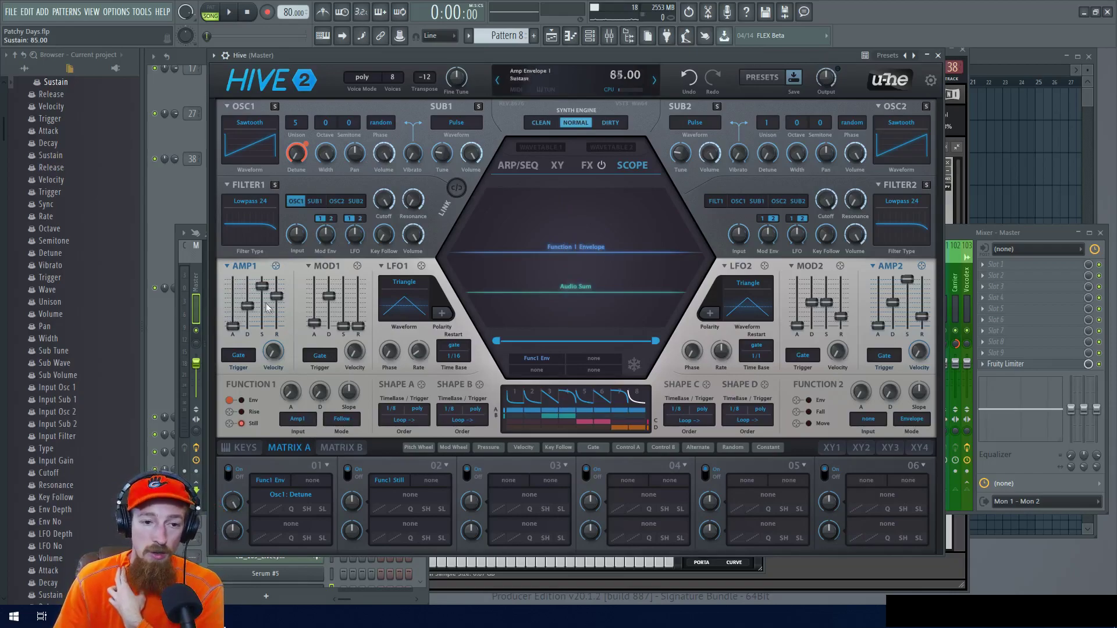
{"action": "left_click", "coordinate": [341, 419]}
{"action": "left_click", "coordinate": [297, 419]}
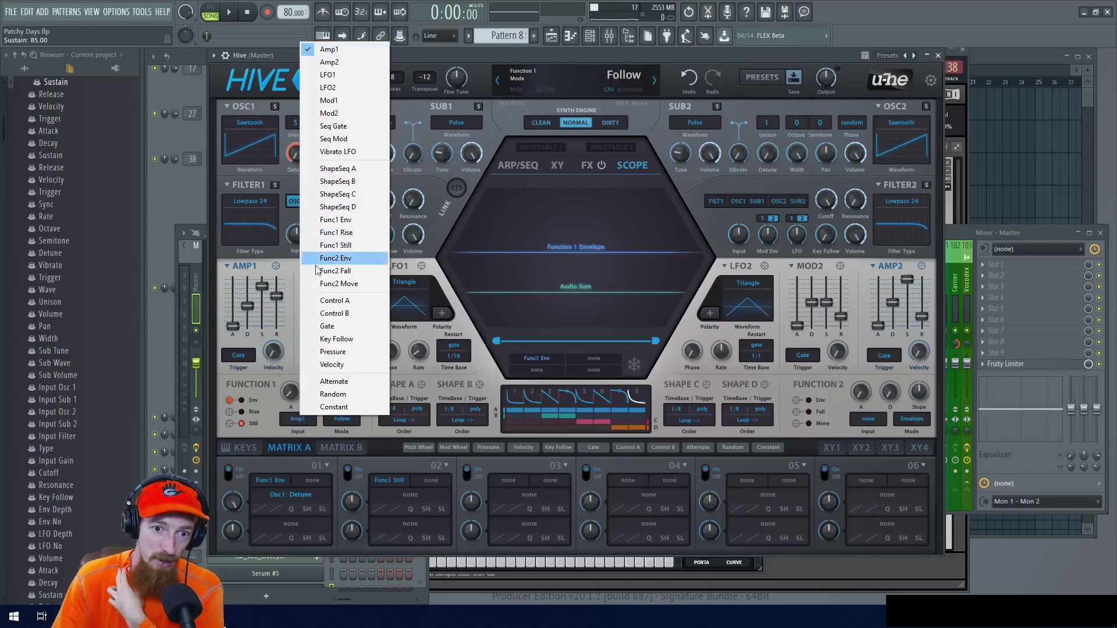
{"action": "left_click", "coordinate": [275, 413]}
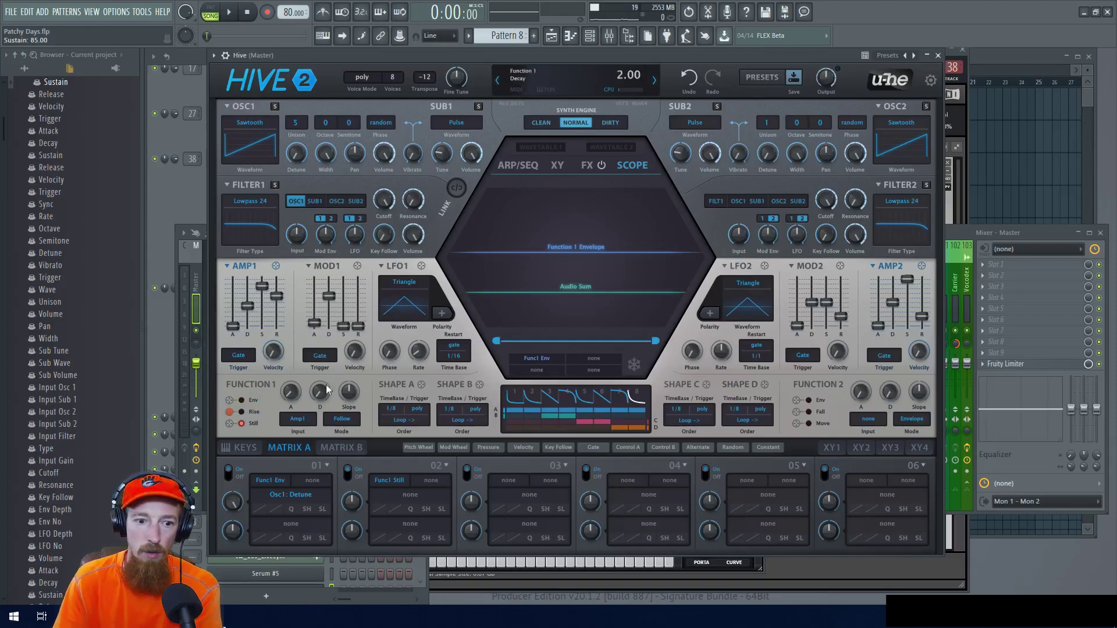
Switch Function 1's input source back to Mod1 and route its Rise output to Filter 1's cutoff
{"action": "left_click", "coordinate": [295, 421]}
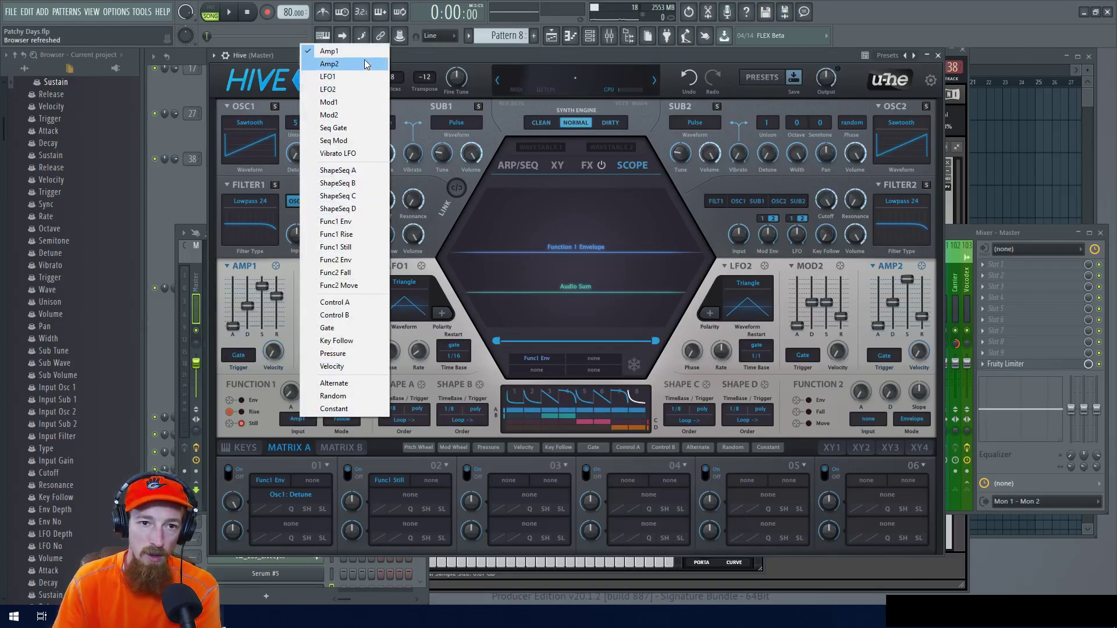
{"action": "left_click", "coordinate": [358, 101]}
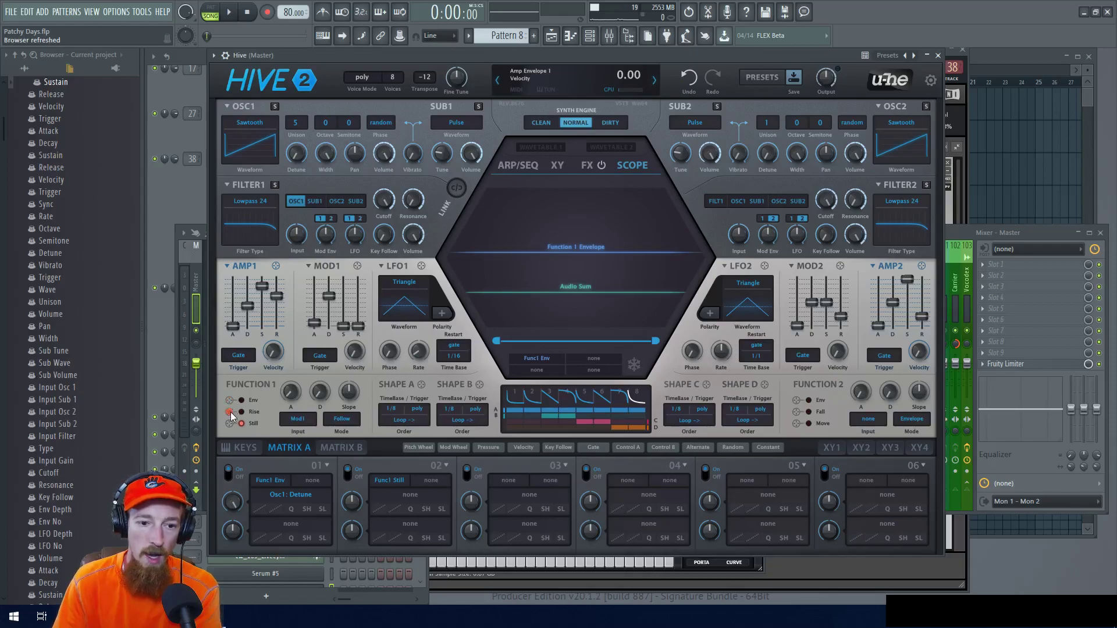
{"action": "left_click", "coordinate": [342, 419]}
{"action": "left_click", "coordinate": [341, 419]}
{"action": "left_click", "coordinate": [342, 419]}
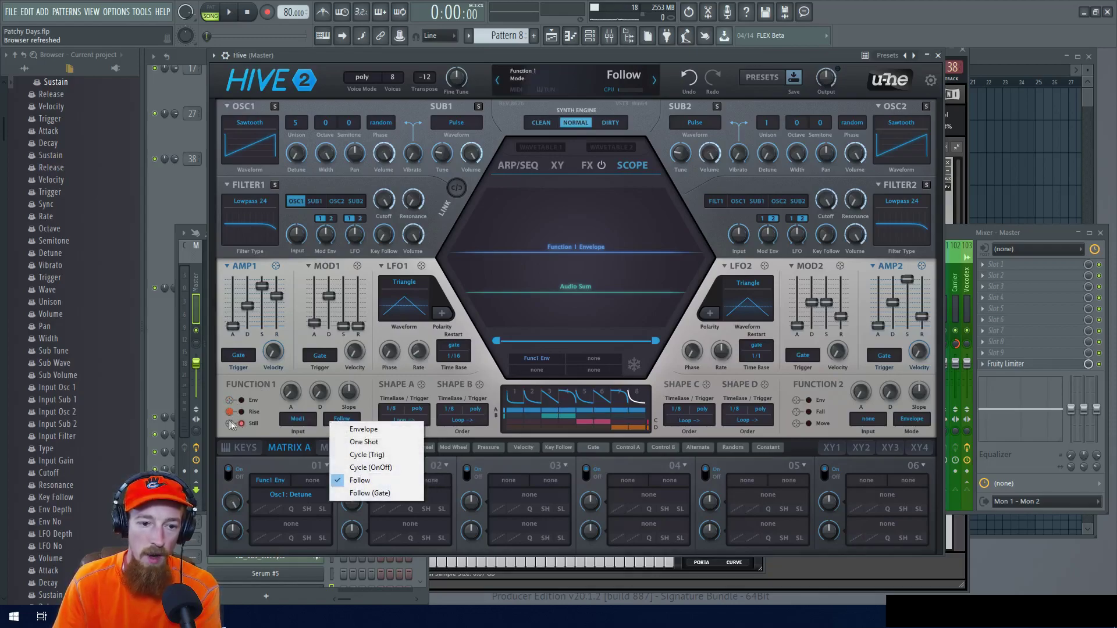
{"action": "left_click_drag", "start_coordinate": [230, 414], "coordinate": [387, 234]}
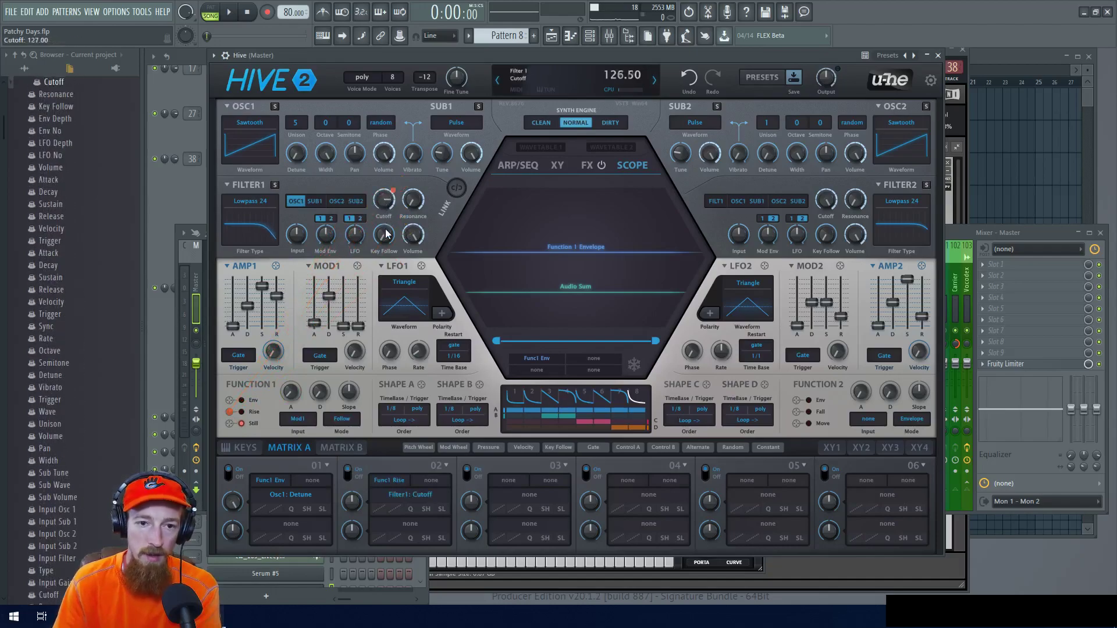
Increase the Rise modulation depth on Filter 1's cutoff, and set Function 1's input source to Gate and mode to Envelope
{"action": "left_click_drag", "start_coordinate": [393, 196], "coordinate": [393, 171]}
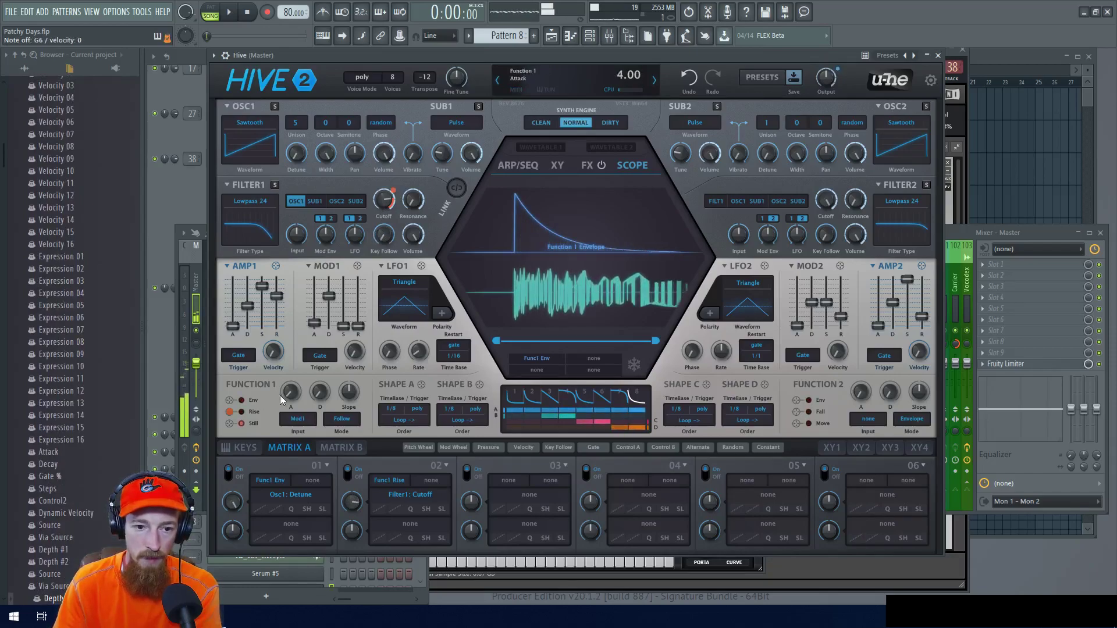
{"action": "left_click", "coordinate": [310, 419]}
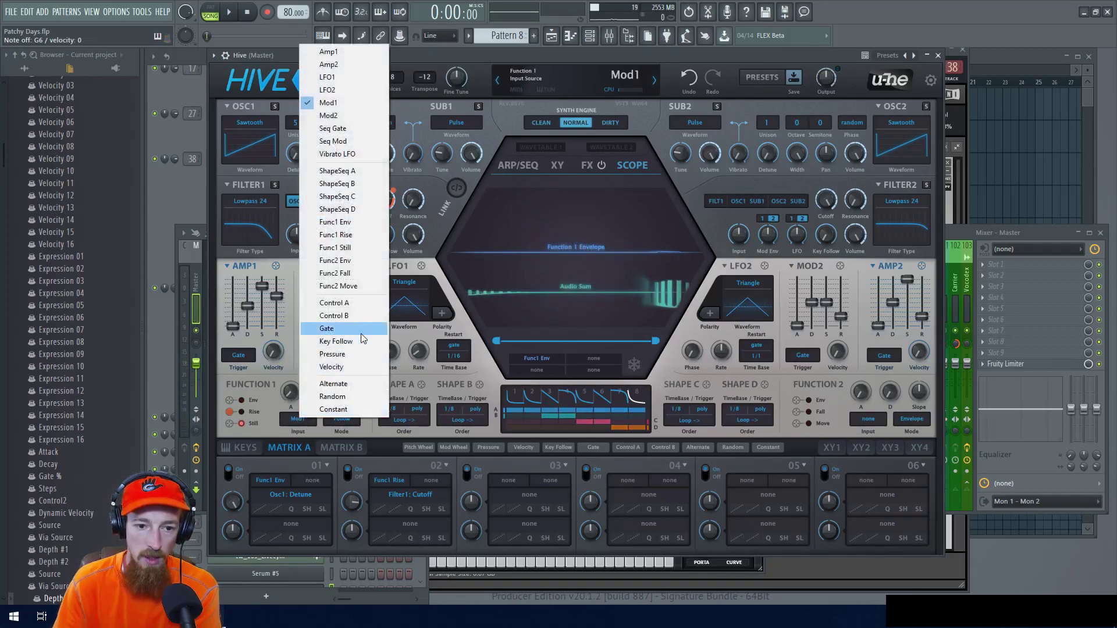
{"action": "left_click", "coordinate": [361, 333]}
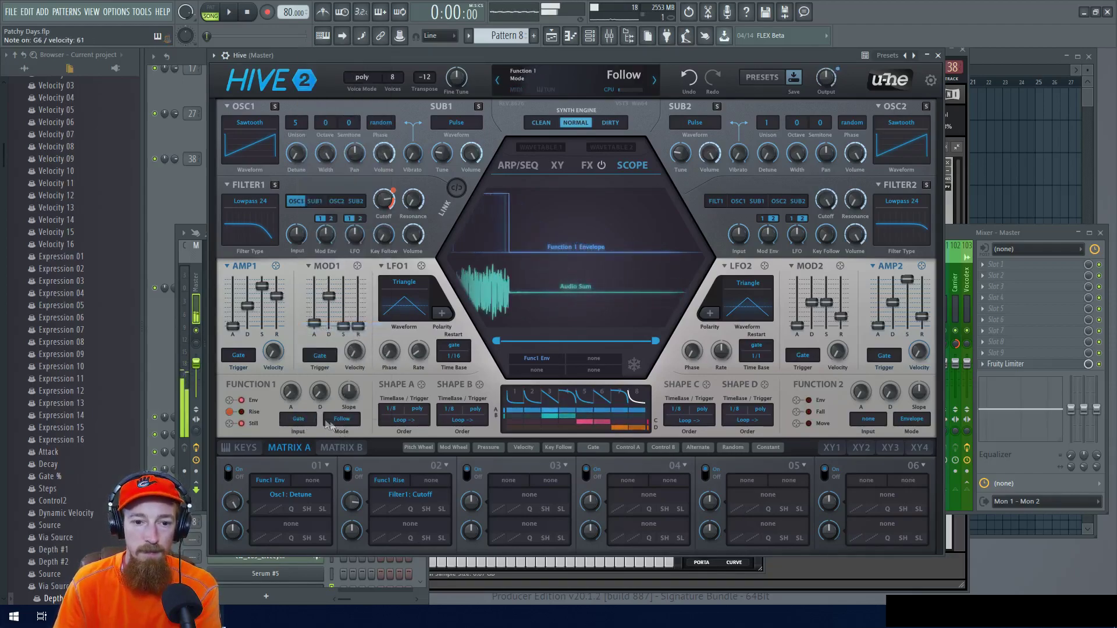
{"action": "left_click", "coordinate": [344, 419]}
{"action": "left_click", "coordinate": [391, 431]}
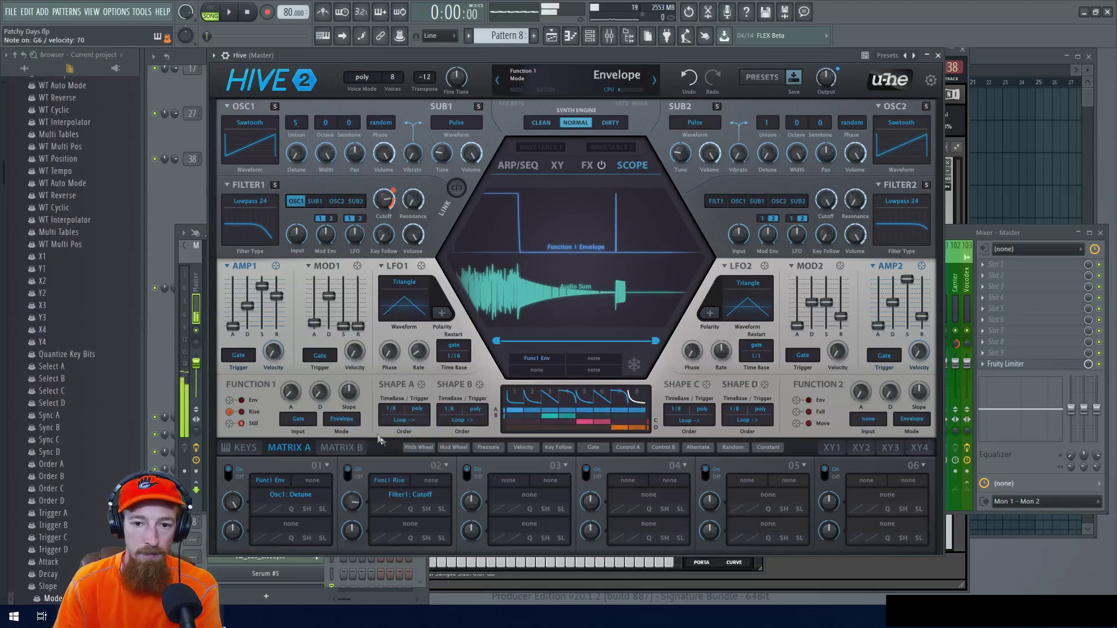
Raise Function 1's attack to about 73.5 and lengthen its decay
{"action": "left_click_drag", "start_coordinate": [291, 392], "coordinate": [298, 361]}
{"action": "scroll", "coordinate": [292, 393], "scroll_direction": "up", "scroll_amount": 10}
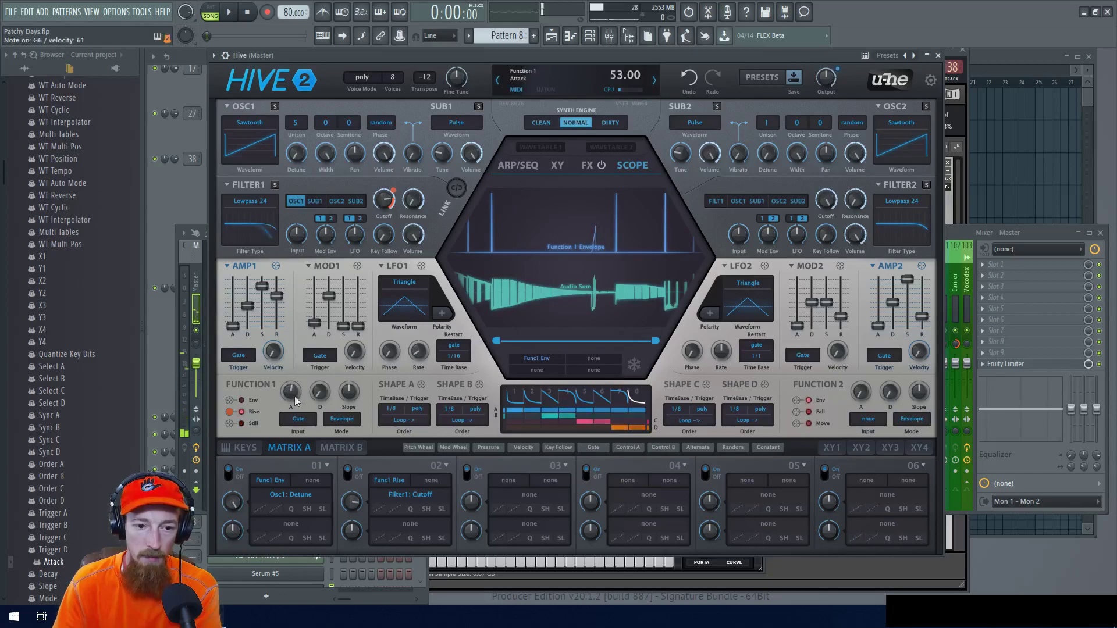
{"action": "scroll", "coordinate": [294, 392], "scroll_direction": "up", "scroll_amount": 2}
{"action": "left_click_drag", "start_coordinate": [317, 394], "coordinate": [319, 366]}
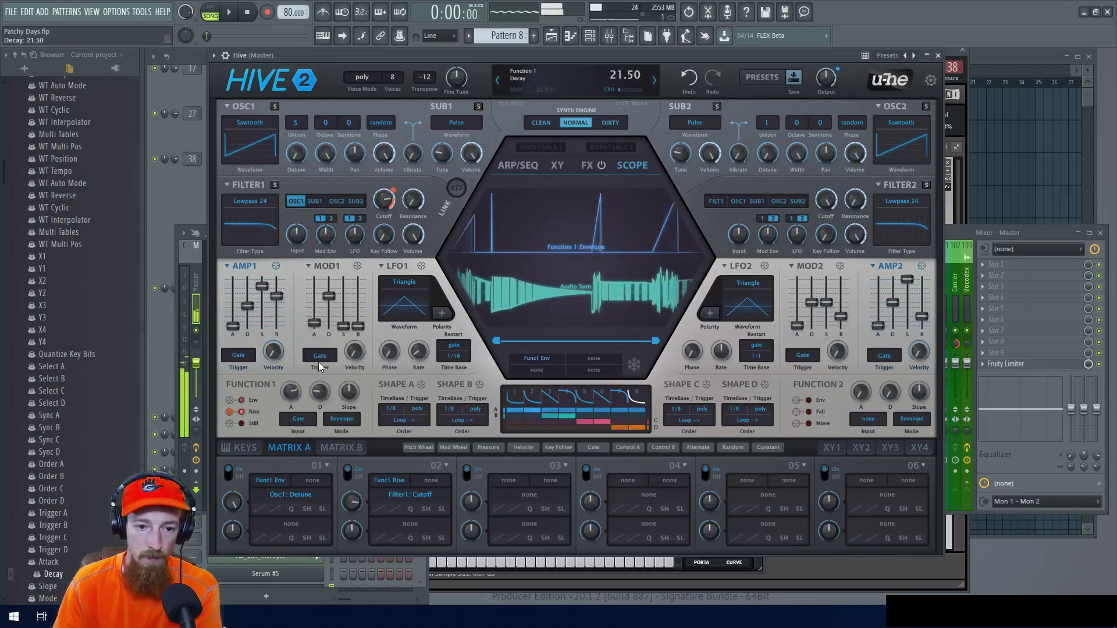
Replace the Rise modulation on Filter 1's cutoff with Function 1's Env output
{"action": "right_click", "coordinate": [230, 412]}
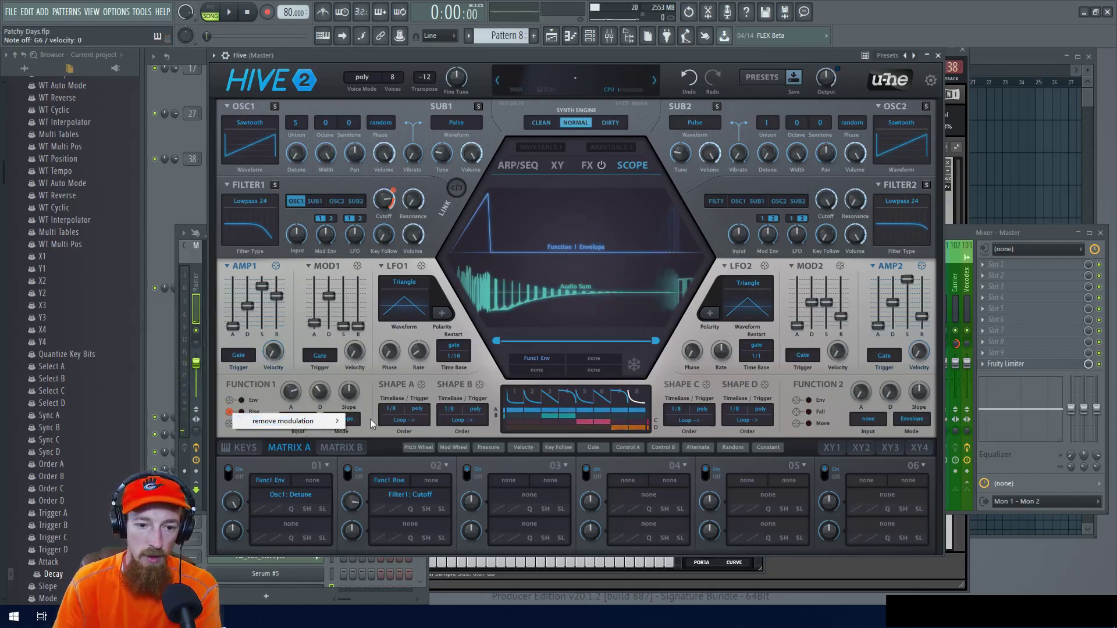
{"action": "mouse_move", "coordinate": [329, 421]}
{"action": "left_click", "coordinate": [401, 421]}
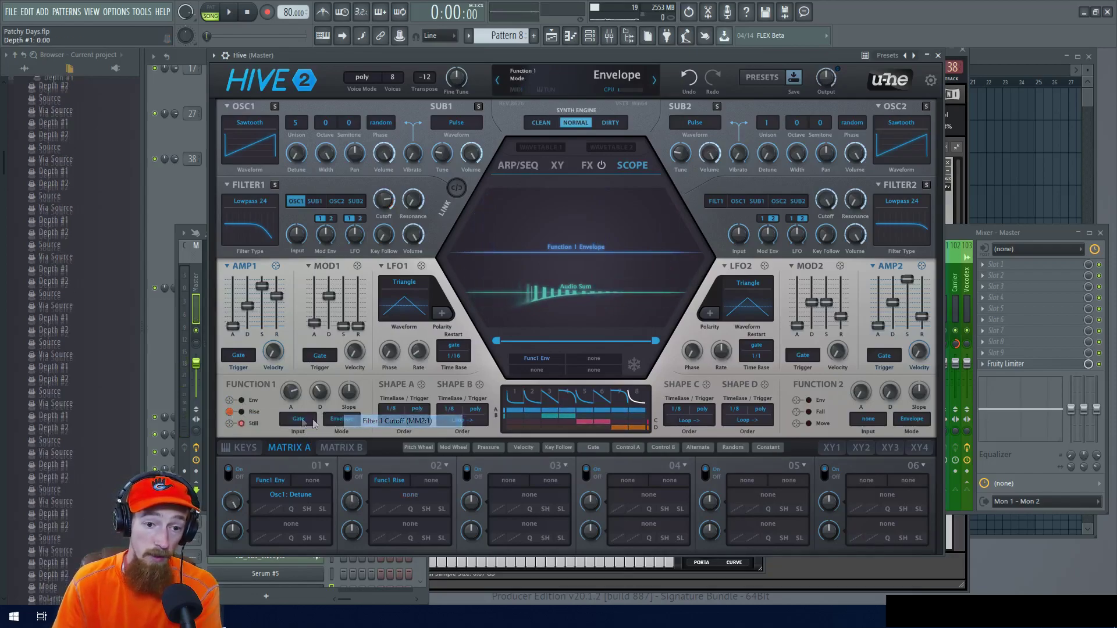
{"action": "left_click_drag", "start_coordinate": [230, 402], "coordinate": [402, 147]}
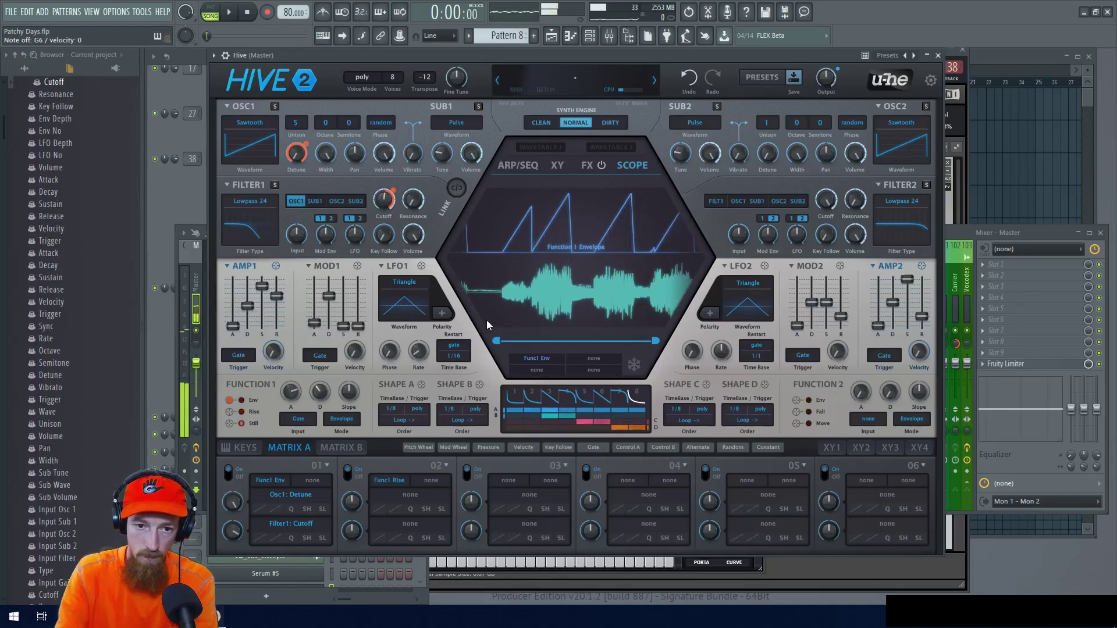
Lower the Amp 1 envelope's release to minimum and fine-tune Function 1's attack
{"action": "left_click_drag", "start_coordinate": [276, 295], "coordinate": [273, 339]}
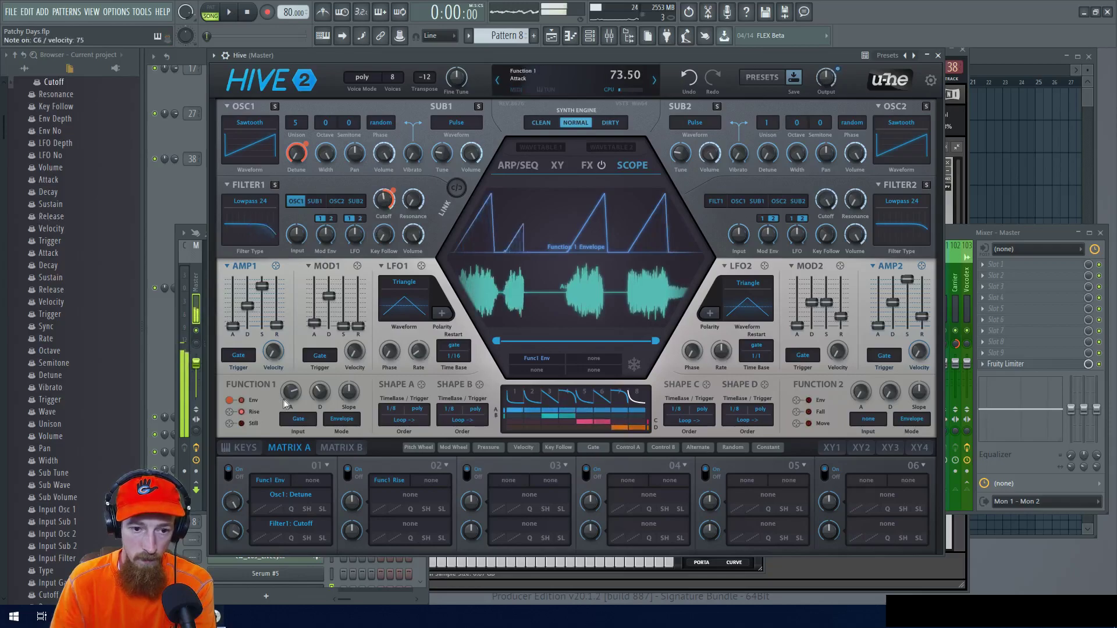
{"action": "left_click_drag", "start_coordinate": [292, 386], "coordinate": [292, 391]}
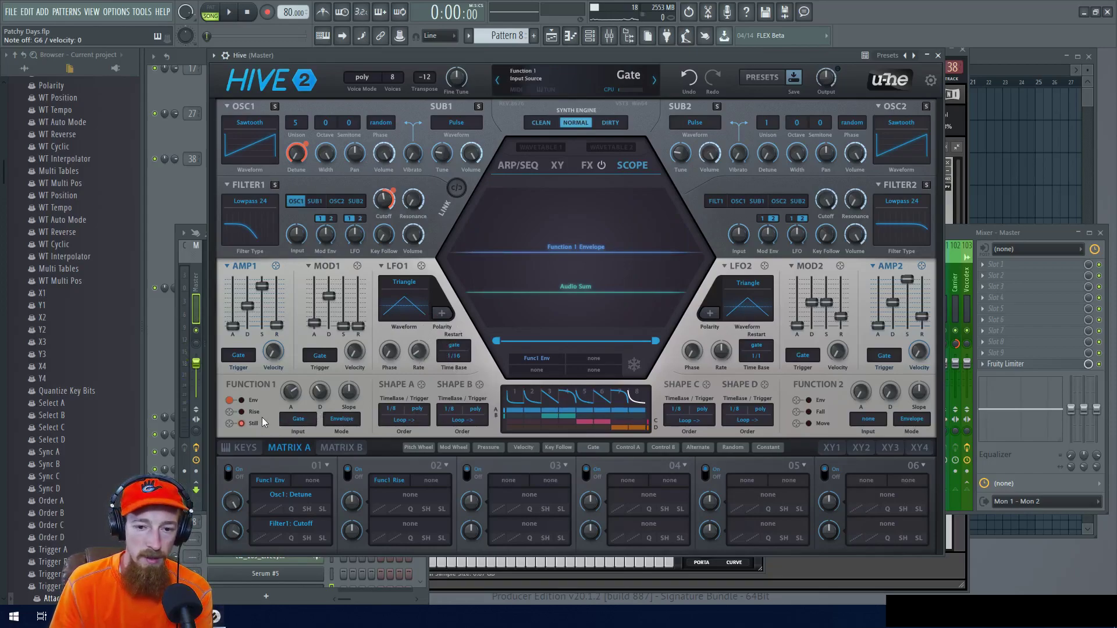
Set Function 1's input source to ShapeSeq A and its mode to Follow
{"action": "left_click", "coordinate": [298, 419]}
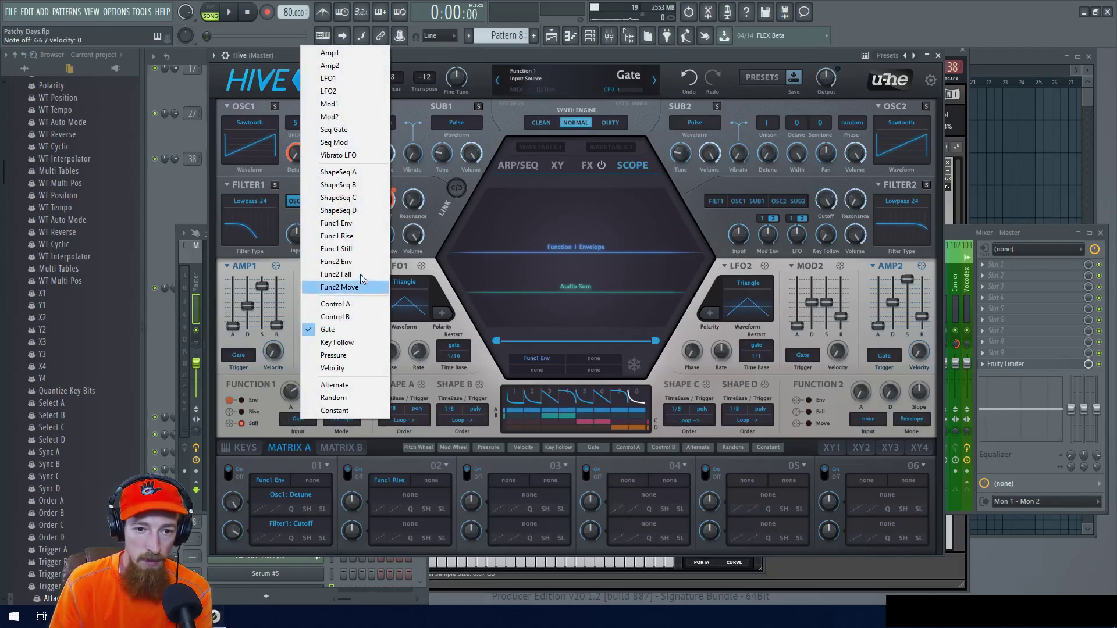
{"action": "left_click", "coordinate": [357, 175]}
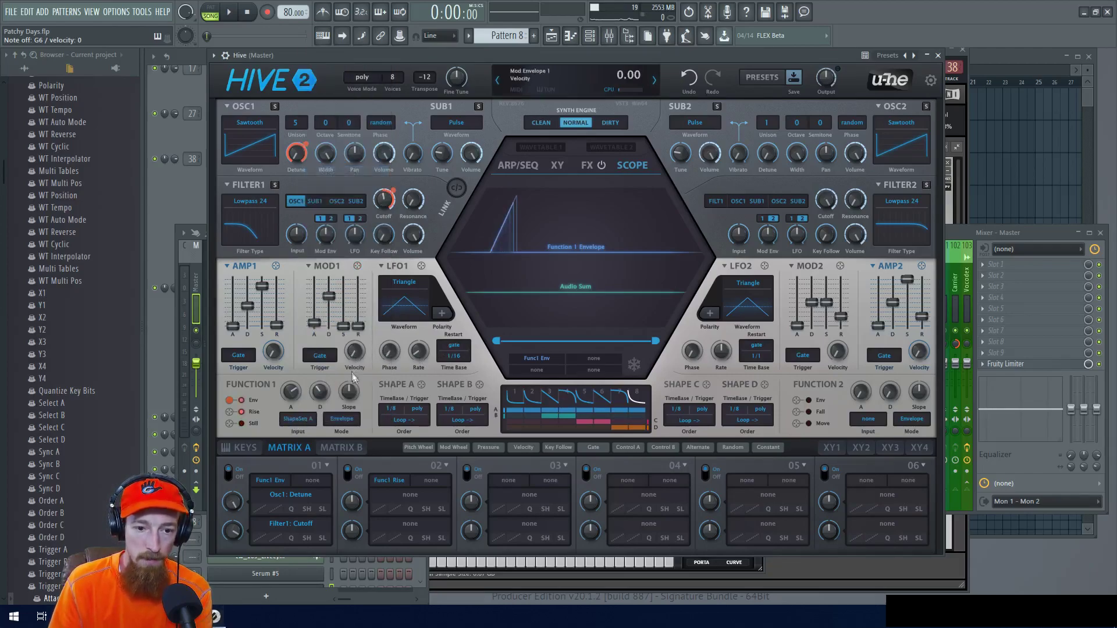
{"action": "left_click", "coordinate": [342, 419]}
{"action": "left_click", "coordinate": [407, 481]}
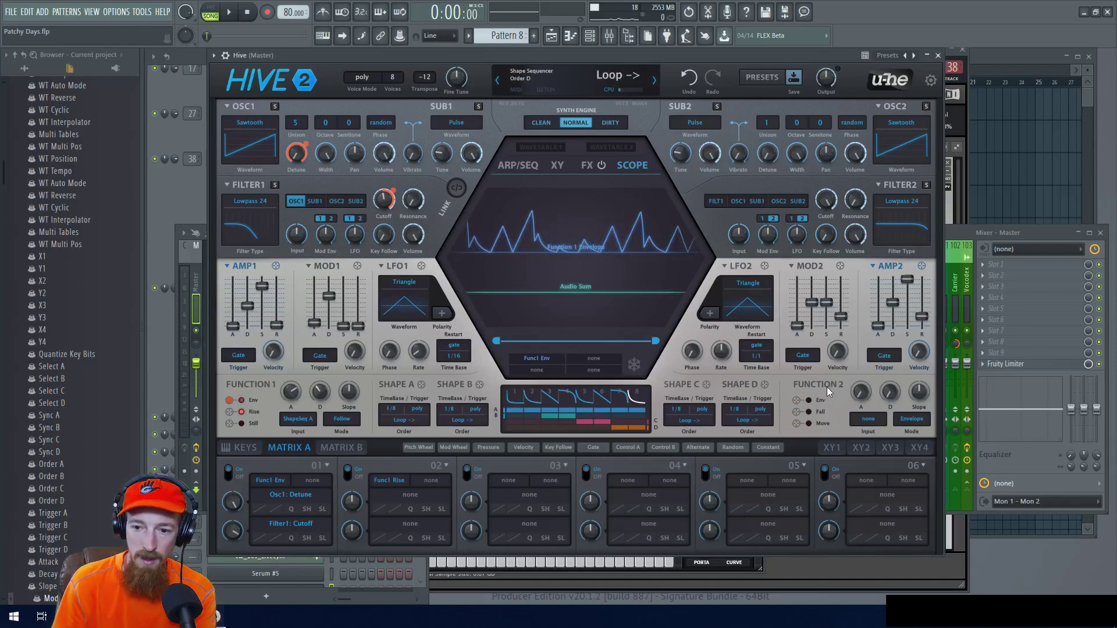
Raise Function 2's attack and set its decay to 66.5
{"action": "left_click_drag", "start_coordinate": [852, 395], "coordinate": [865, 337]}
{"action": "left_click_drag", "start_coordinate": [889, 397], "coordinate": [893, 387]}
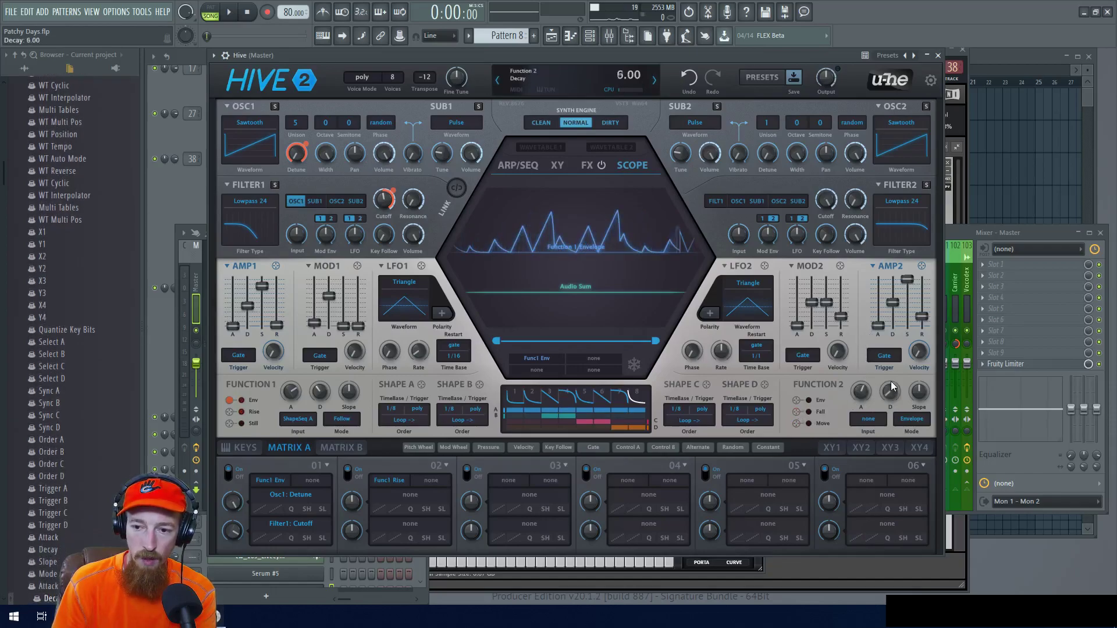
{"action": "left_click_drag", "start_coordinate": [891, 338], "coordinate": [889, 346]}
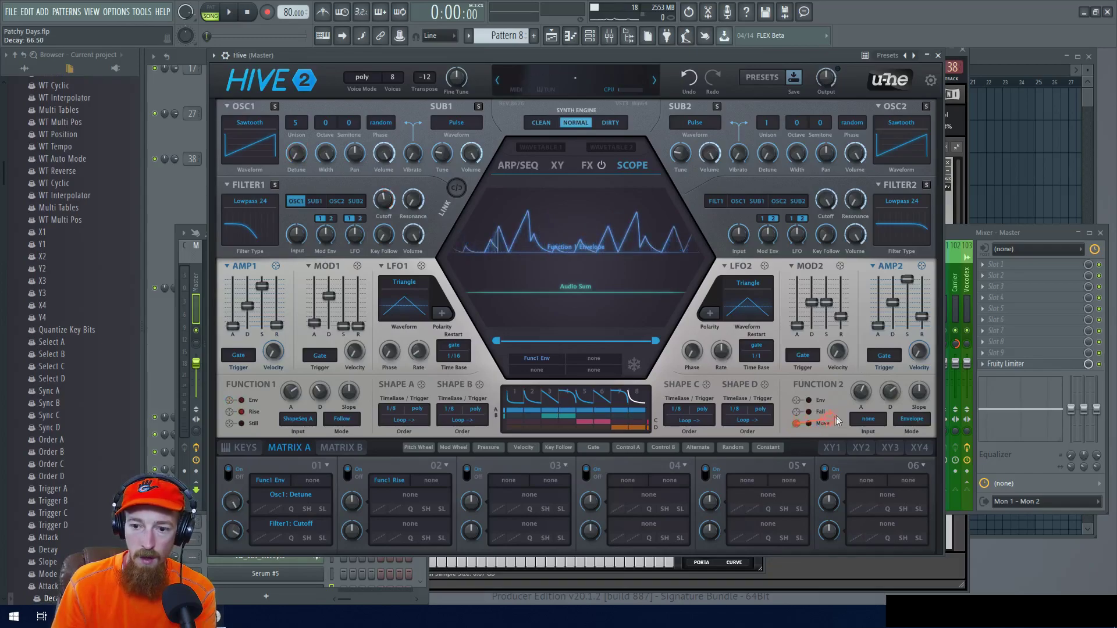
Route Function 2's Move output to Filter 1's resonance and fine-tune Function 2's decay
{"action": "left_click_drag", "start_coordinate": [838, 419], "coordinate": [425, 172]}
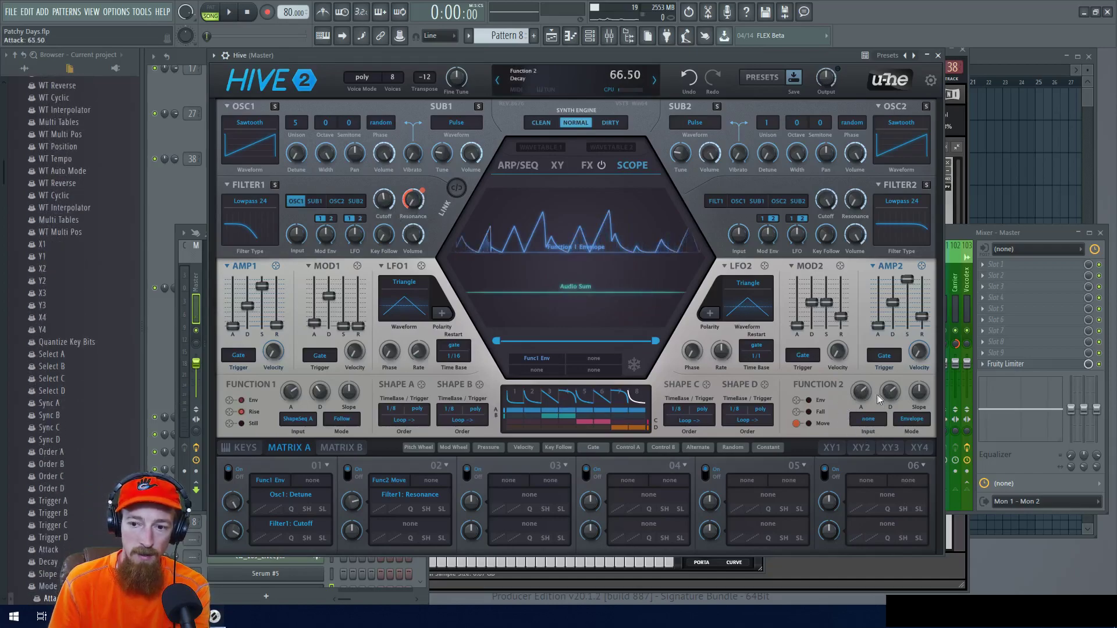
{"action": "mouse_move", "coordinate": [890, 392]}
{"action": "left_mouse_down"}
{"action": "mouse_move", "coordinate": [891, 376]}
{"action": "mouse_move", "coordinate": [891, 388]}
{"action": "left_mouse_up"}
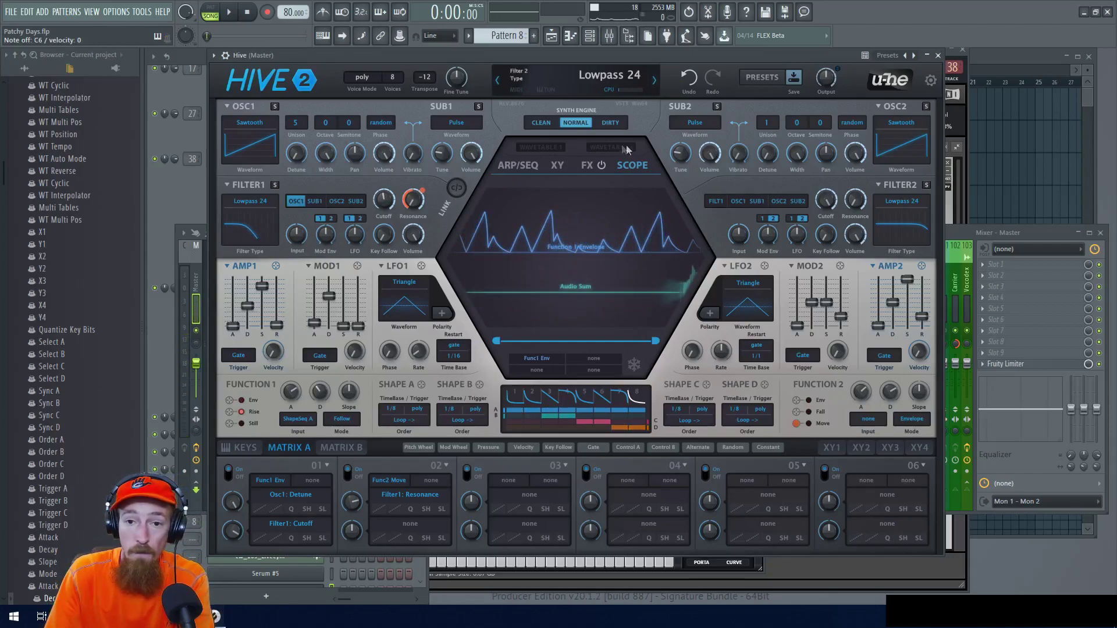
Turn on the effects section and enable its Chorus and Reverb
{"action": "left_click", "coordinate": [592, 165]}
{"action": "left_click", "coordinate": [601, 166]}
{"action": "left_click", "coordinate": [602, 166]}
{"action": "left_click", "coordinate": [576, 204]}
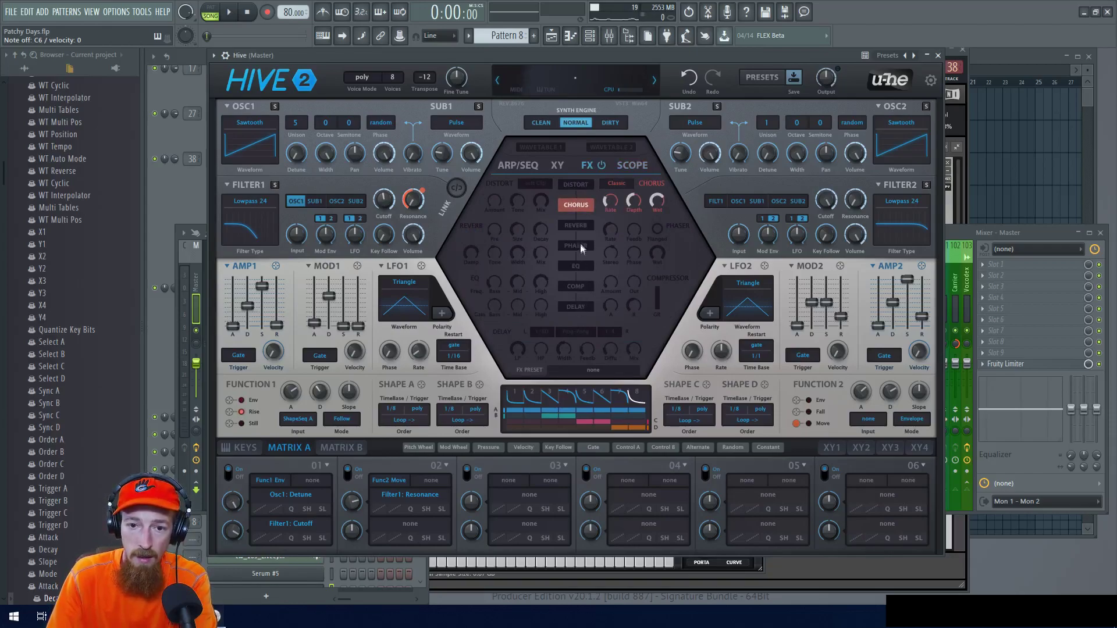
{"action": "left_click", "coordinate": [576, 226]}
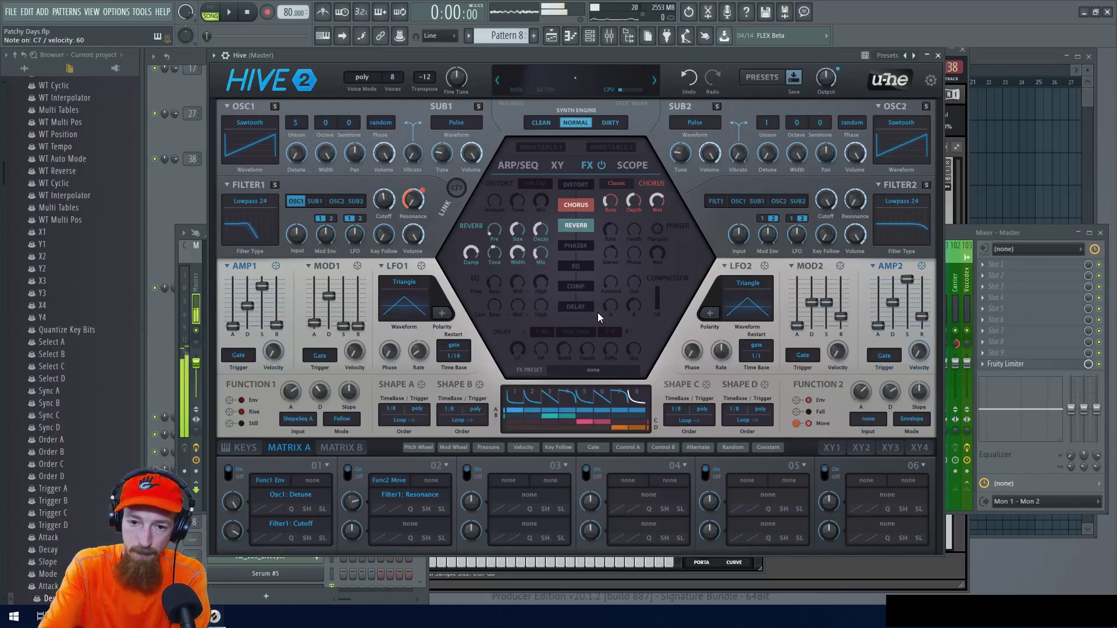